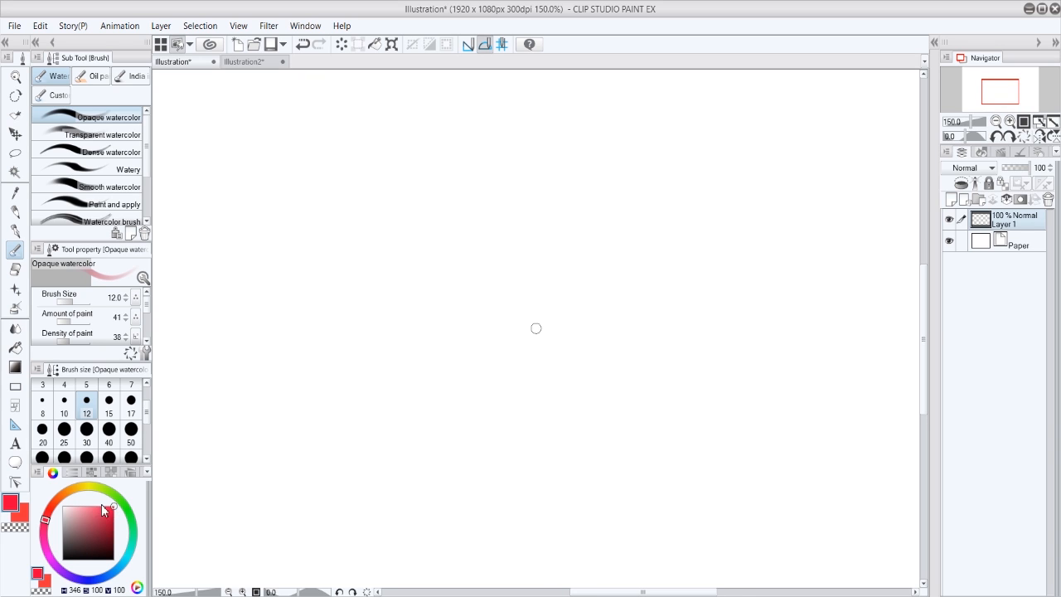
Sketch a curved upper eyelid in pinkish red with the Watery brush at size 20, bending down at its outer corner
left_click(106, 510)
left_click(124, 169)
key("ctrl+minus")
mouse_move(550, 237)
left_mouse_down()
mouse_move(587, 219)
mouse_move(555, 224)
mouse_move(610, 228)
mouse_move(569, 219)
mouse_move(615, 245)
mouse_move(597, 221)
mouse_move(614, 253)
mouse_move(568, 226)
mouse_move(582, 218)
mouse_move(553, 236)
mouse_move(561, 224)
mouse_move(620, 241)
mouse_move(581, 215)
mouse_move(620, 243)
left_mouse_up()
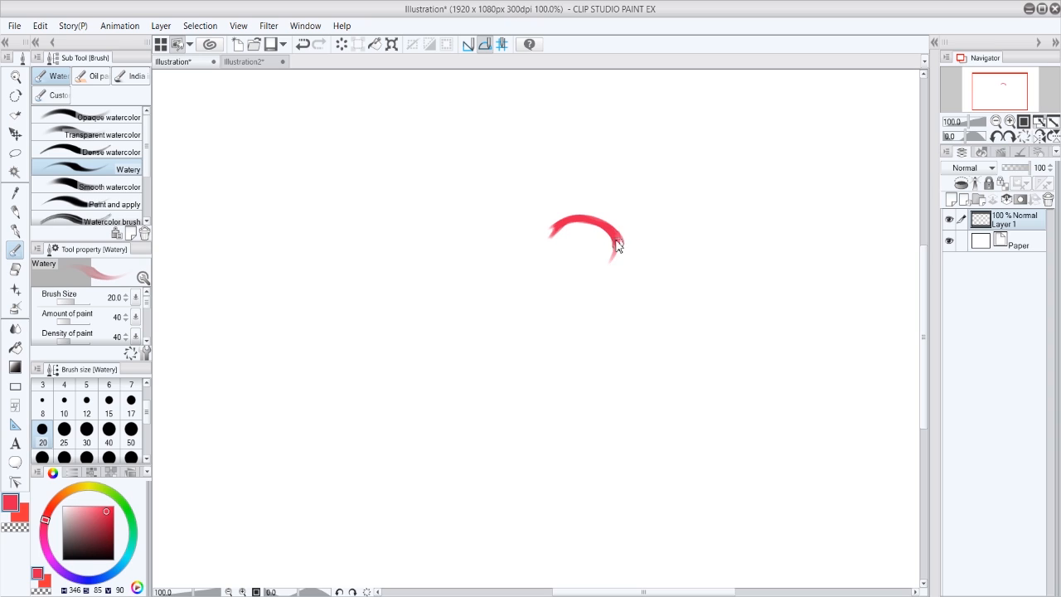
left_click_drag(615, 240, 602, 270)
mouse_move(686, 225)
left_mouse_down()
mouse_move(700, 210)
mouse_move(746, 235)
mouse_move(744, 226)
mouse_move(747, 245)
left_mouse_up()
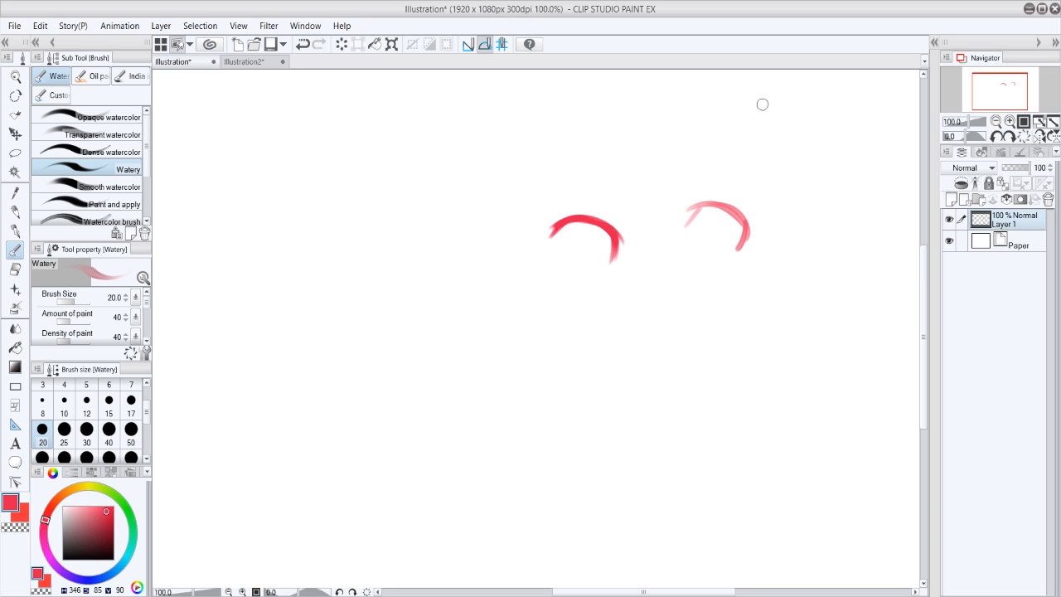
left_click_drag(765, 138, 770, 134)
key("ctrl+z")
key("ctrl+z")
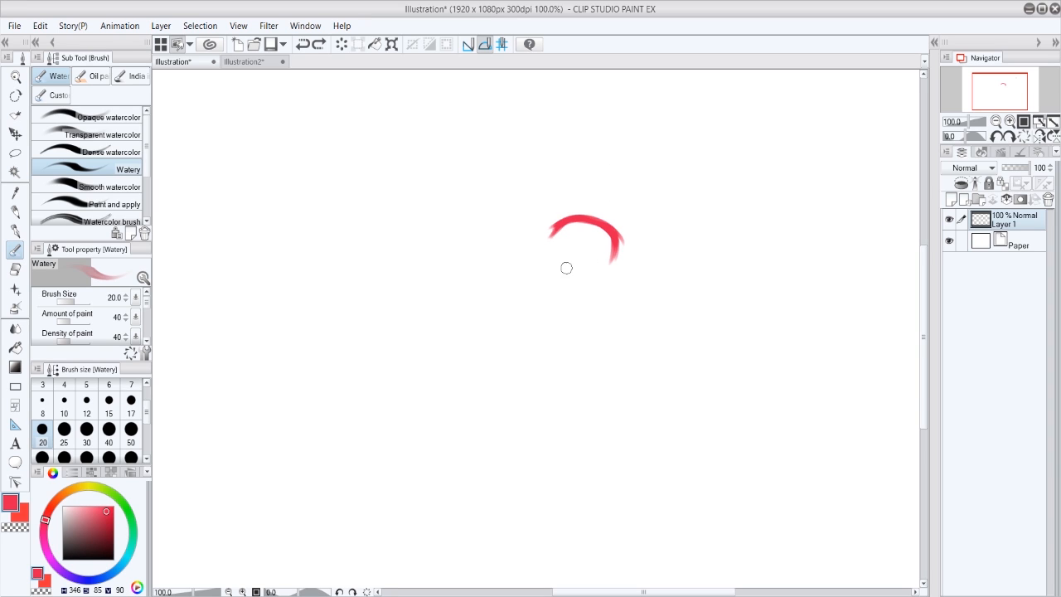
Rough in the iris's lower edge beneath the lid and a short eyebrow arc above the eye
mouse_move(569, 273)
left_mouse_down()
mouse_move(603, 272)
mouse_move(592, 272)
left_mouse_up()
key("ctrl+z")
left_click_drag(557, 216, 587, 211)
key("ctrl+z")
left_click_drag(545, 157, 594, 161)
key("ctrl+z")
key("ctrl+z")
key("ctrl+z")
key("ctrl+z")
key("ctrl+z")
Sketch the sides of the iris to form a circle hanging from the upper lid
mouse_move(582, 229)
left_mouse_down()
mouse_move(570, 264)
mouse_move(581, 236)
mouse_move(563, 237)
mouse_move(598, 248)
mouse_move(574, 263)
mouse_move(578, 231)
mouse_move(588, 232)
mouse_move(569, 272)
mouse_move(602, 252)
left_mouse_up()
key("ctrl+z")
key("ctrl+z")
key("ctrl+z")
mouse_move(597, 225)
left_mouse_down()
mouse_move(605, 259)
mouse_move(593, 269)
left_mouse_up()
key("ctrl+z")
key("ctrl+z")
key("ctrl+z")
Thicken the sketched upper lash line and add lash strokes towards the outer corner
mouse_move(554, 223)
left_mouse_down()
mouse_move(594, 215)
mouse_move(624, 245)
left_mouse_up()
key("ctrl+z")
key("ctrl+z")
left_click_drag(621, 235, 612, 266)
key("ctrl+z")
mouse_move(595, 217)
left_mouse_down()
mouse_move(604, 205)
mouse_move(620, 216)
mouse_move(547, 240)
left_mouse_up()
key("ctrl+z")
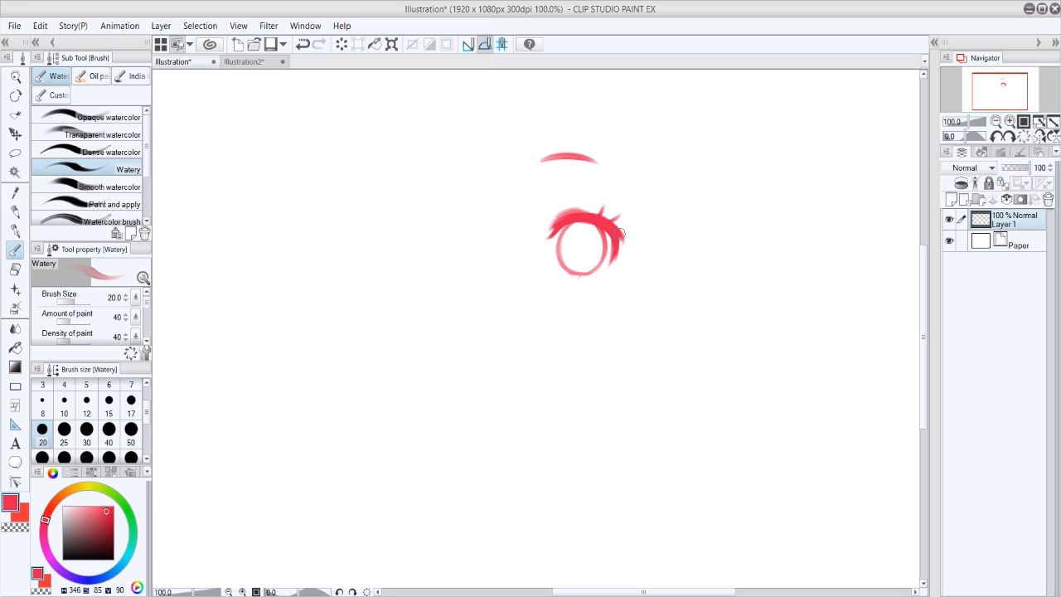
Transform the eye sketch to enlarge it slightly
key("ctrl+t")
mouse_move(519, 320)
left_mouse_down()
mouse_move(500, 348)
mouse_move(513, 345)
left_mouse_up()
left_click(523, 365)
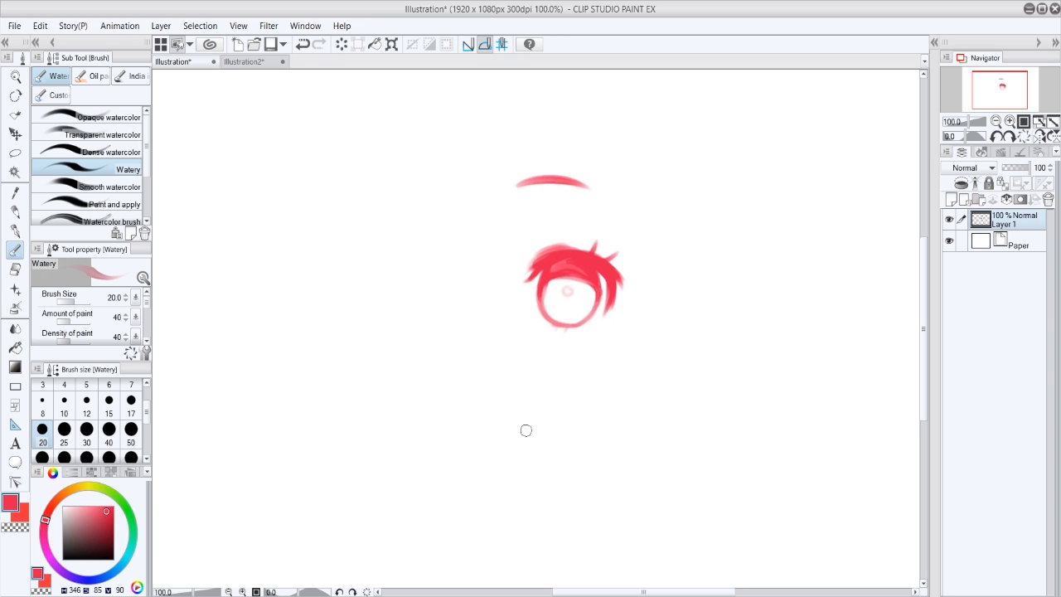
Lower the sketch layer's opacity to 24% and add a new layer above it for the line art
left_click(915, 592)
left_click_drag(1015, 168, 1009, 167)
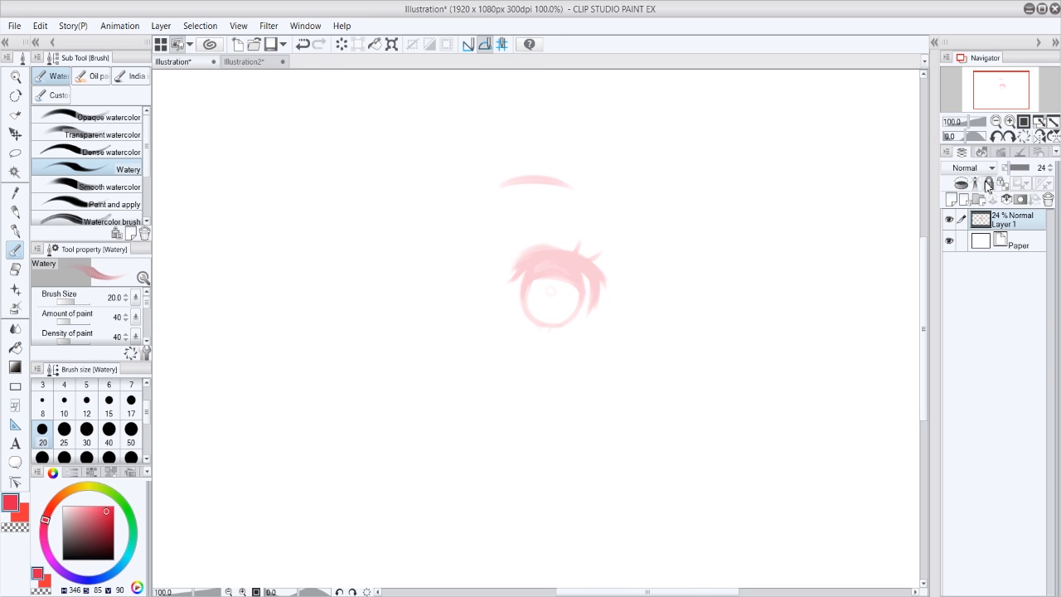
left_click(951, 198)
Ink the top edge of the upper lid in black with the Darker pencil at size 8, following the sketch
left_click(1010, 122)
left_click(15, 212)
left_click(102, 560)
left_click_drag(506, 304, 530, 289)
key("ctrl+z")
mouse_move(507, 304)
left_mouse_down()
mouse_move(570, 283)
mouse_move(614, 304)
left_mouse_up()
left_click(1039, 136)
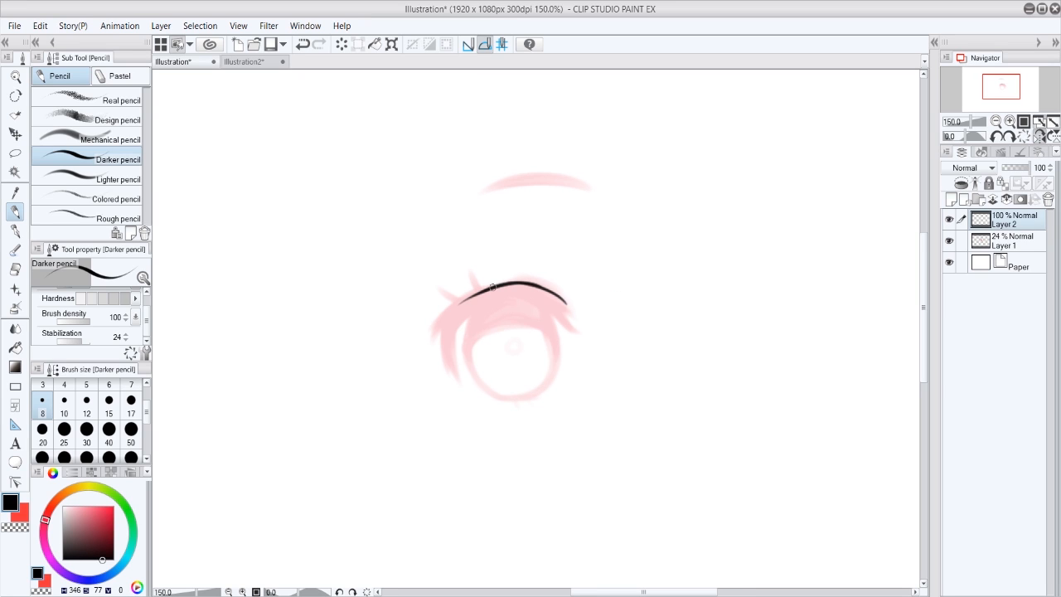
Extend the inked lid line around the outer corner and down to the tip of the outer lash
key("ctrl+z")
mouse_move(492, 287)
left_mouse_down()
mouse_move(436, 320)
mouse_move(450, 318)
mouse_move(438, 331)
mouse_move(458, 377)
left_mouse_up()
key("ctrl+z")
key("ctrl+z")
key("ctrl+z")
key("ctrl+z")
key("ctrl+z")
key("ctrl+z")
key("ctrl+z")
key("ctrl+z")
key("ctrl+z")
Ink the inner edge of the outer lash so that it meets the outer edge in a point
left_click_drag(457, 319, 456, 366)
key("ctrl+z")
left_click_drag(456, 322, 458, 378)
key("ctrl+z")
key("ctrl+z")
key("ctrl+z")
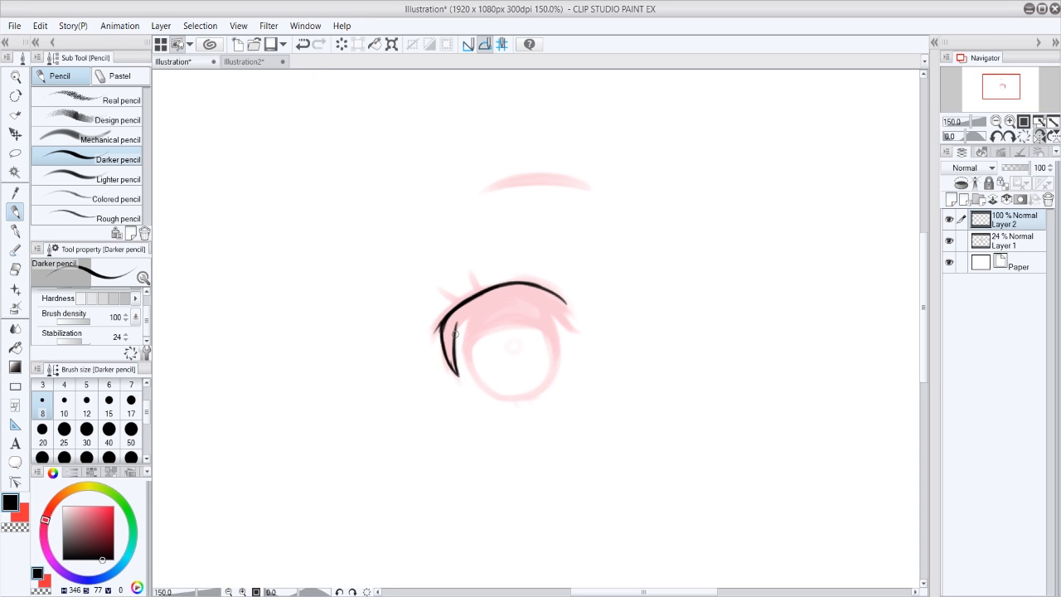
Ink the underside of the upper lash band, starting from the outer corner
left_click_drag(455, 334, 488, 308)
key("ctrl+z")
key("ctrl+z")
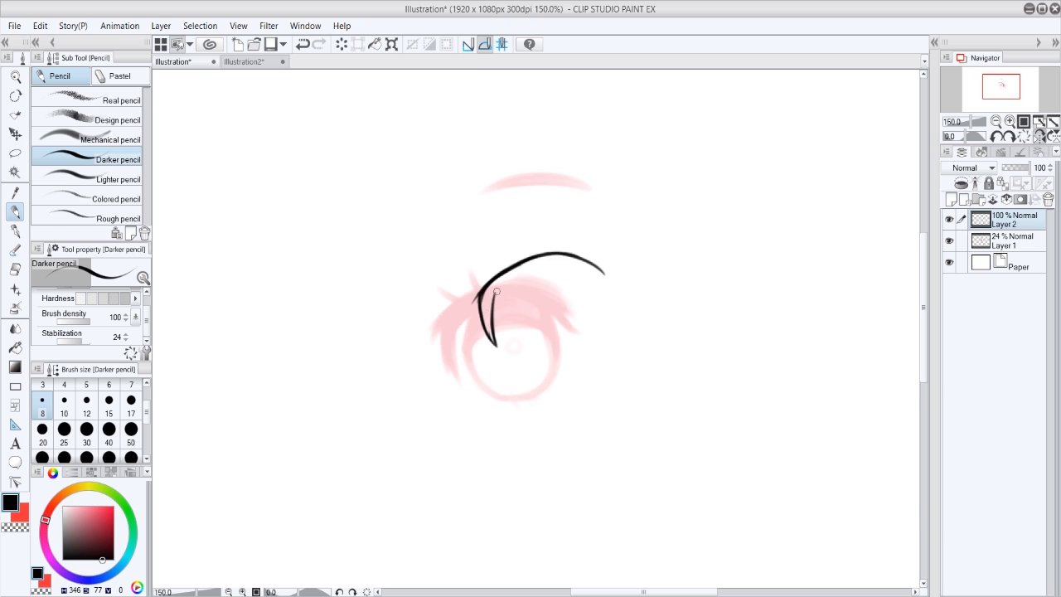
key("ctrl+z")
left_click(1040, 136)
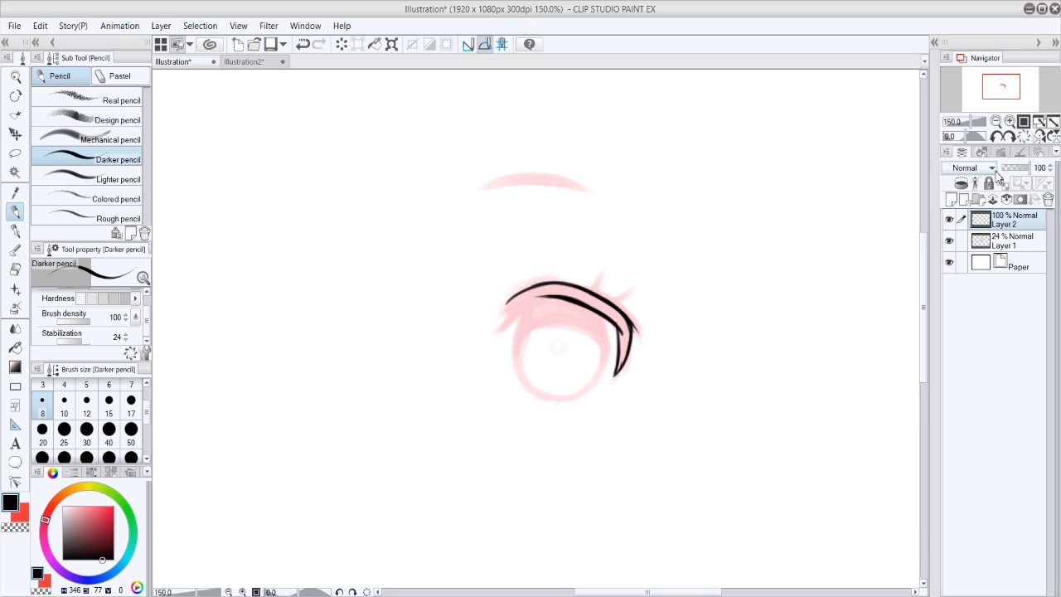
Continue the underside of the lash band to the inner corner and finish it in a pointed tip
mouse_move(562, 298)
left_mouse_down()
mouse_move(516, 312)
mouse_move(534, 300)
mouse_move(577, 329)
left_mouse_up()
key("ctrl+z")
left_click(1039, 136)
key("ctrl+z")
key("ctrl+z")
key("ctrl+z")
left_click(1041, 137)
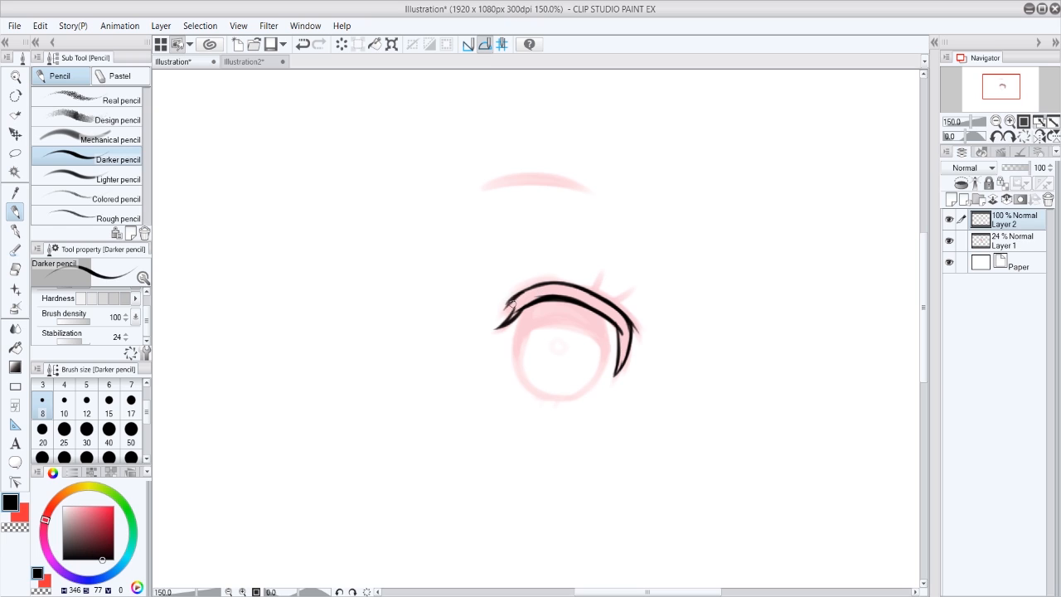
Ink small pointed lashes at the inner corner and along the upper lid, plus a short lower lid line
key("ctrl+z")
left_click_drag(522, 292, 500, 314)
mouse_move(500, 313)
left_mouse_down()
mouse_move(610, 293)
mouse_move(601, 278)
left_mouse_up()
left_click_drag(613, 304, 624, 294)
left_click_drag(541, 400, 581, 398)
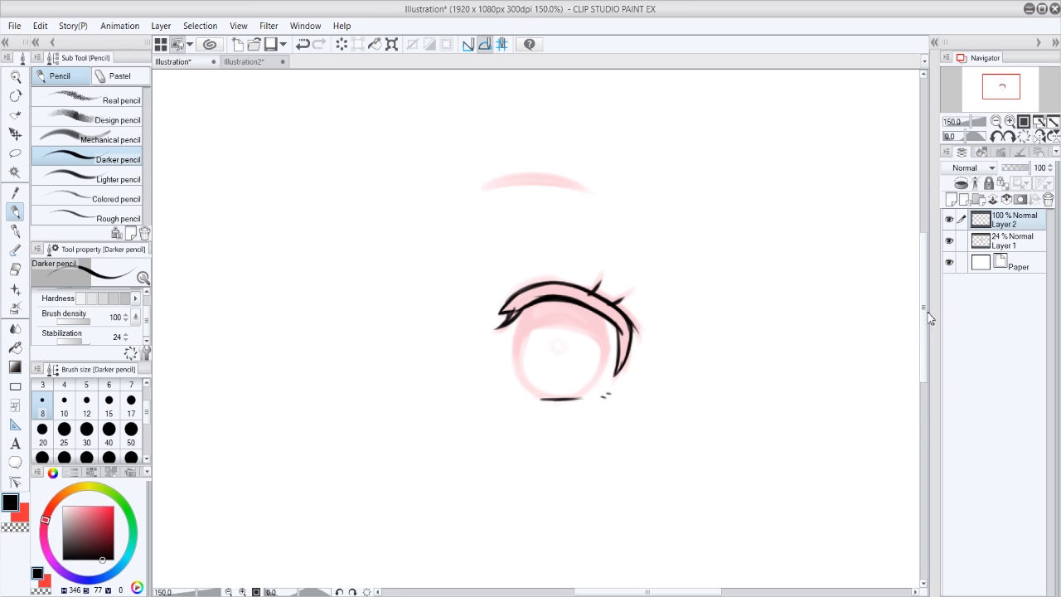
Outline the iris as an oval below the lash band and add a thin crease line above the lid
mouse_move(508, 287)
left_mouse_down()
mouse_move(567, 277)
mouse_move(541, 390)
mouse_move(592, 390)
left_mouse_up()
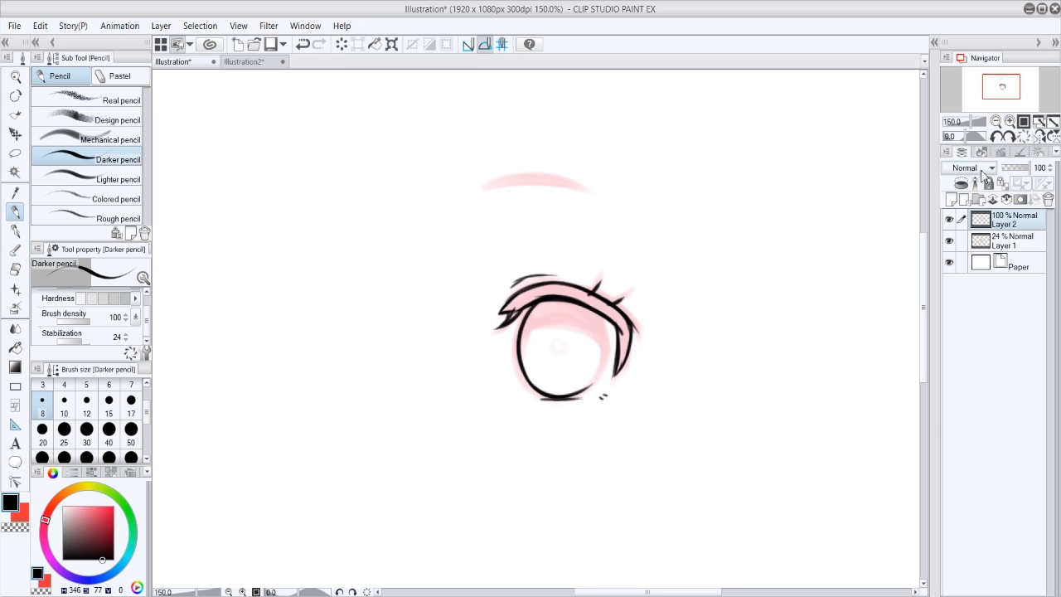
key("h")
left_click_drag(469, 312, 478, 368)
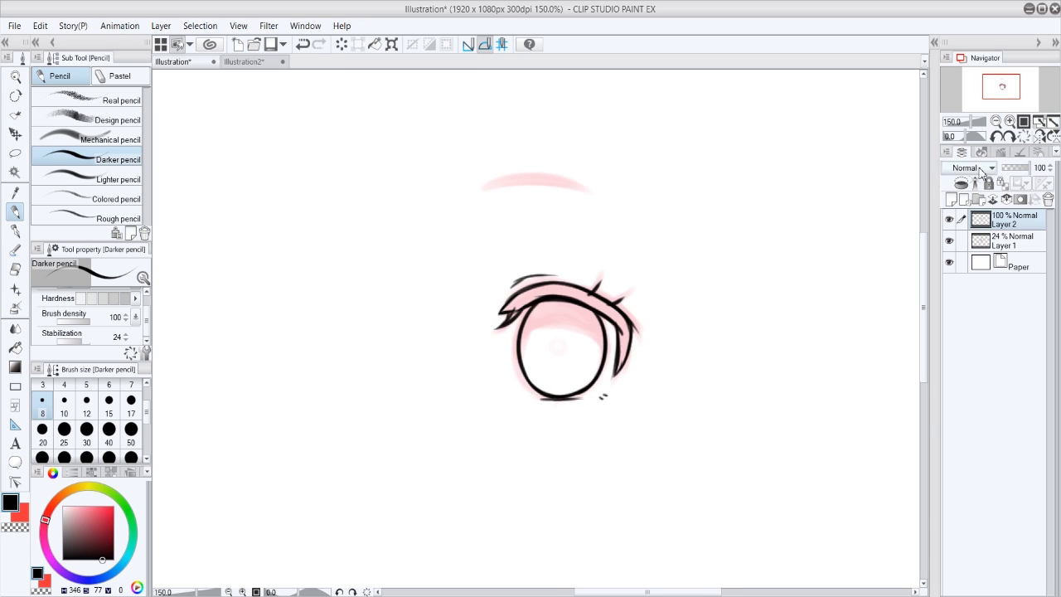
key("h")
Fill the outlined upper lash band with black and touch up the outer lash with the pencil
key("g")
left_click(564, 290)
key("p")
left_click_drag(617, 369, 632, 324)
key("h")
key("h")
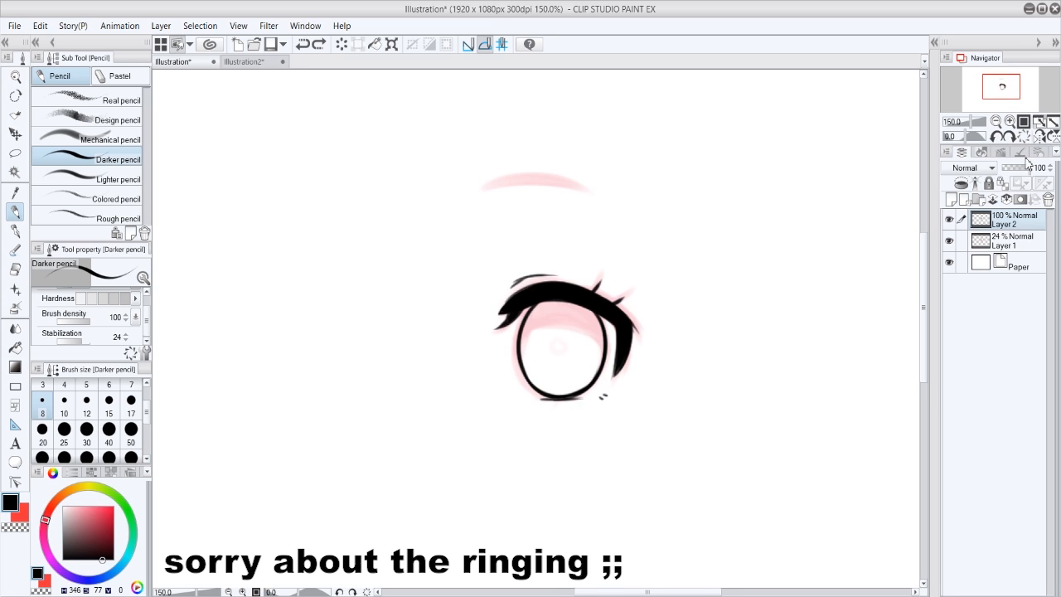
Slim the inner edge of the outer lash with the Rough eraser at size 17
key("e")
left_click(131, 400)
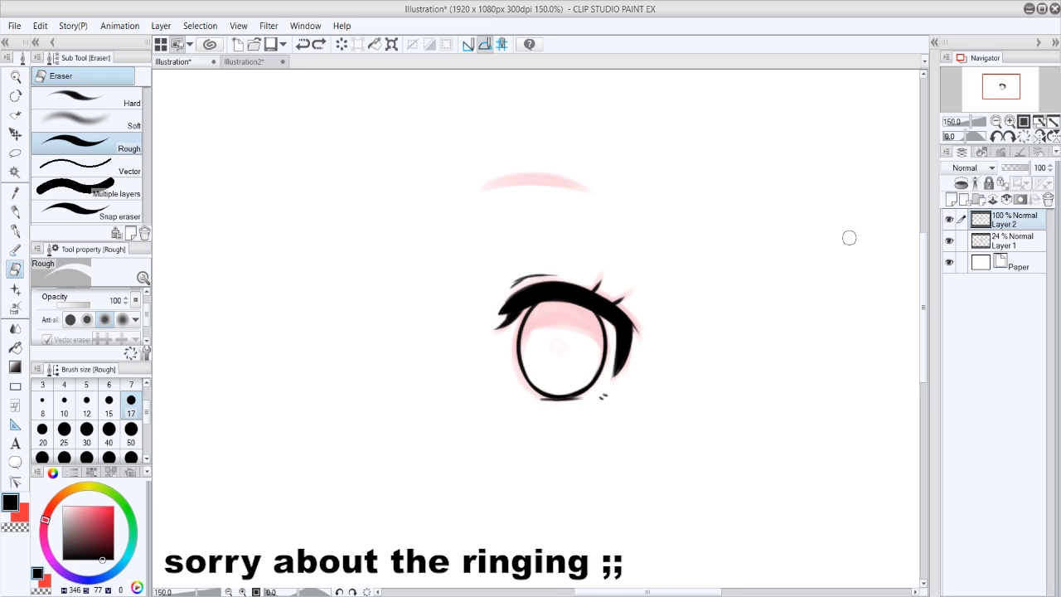
key("h")
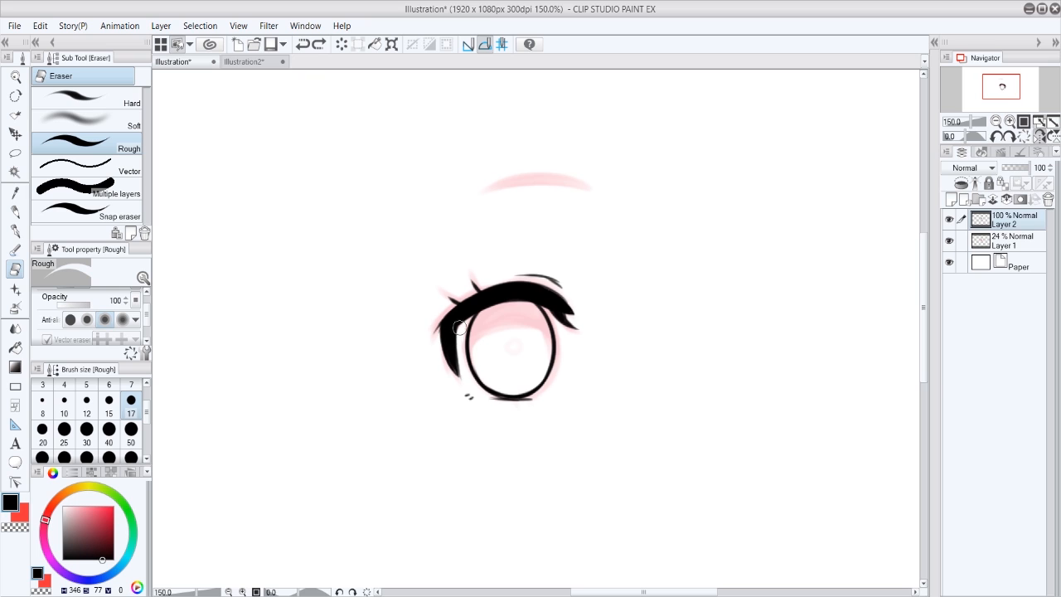
key("ctrl+z")
left_click_drag(461, 327, 467, 379)
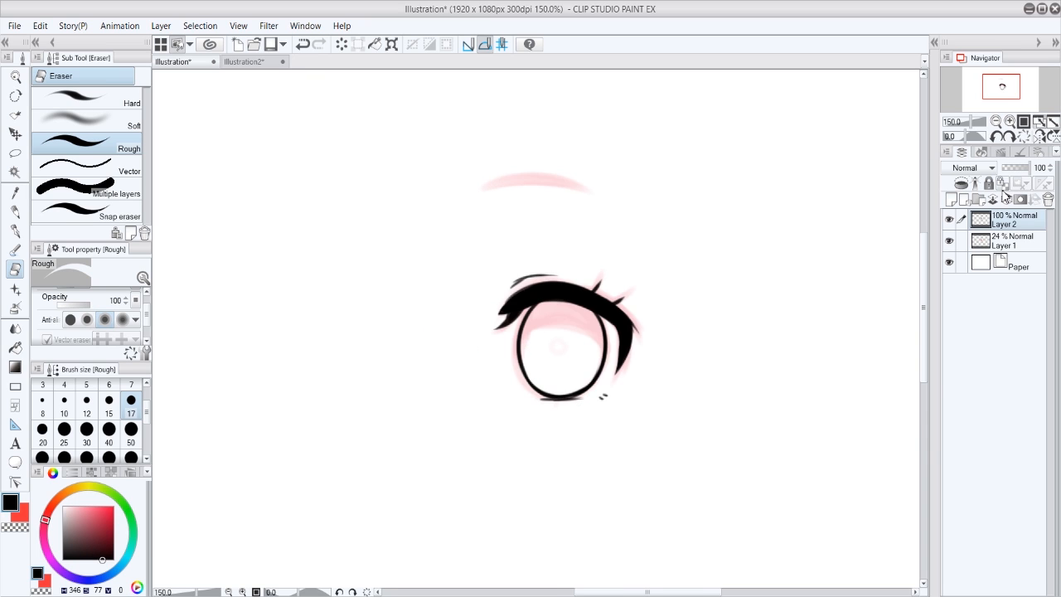
Add a thin separate lash strand along the inner side of the outer lash with the Darker pencil
key("p")
mouse_move(455, 332)
left_mouse_down()
mouse_move(462, 375)
mouse_move(439, 346)
mouse_move(461, 379)
left_mouse_up()
left_click(15, 269)
key("ctrl+z")
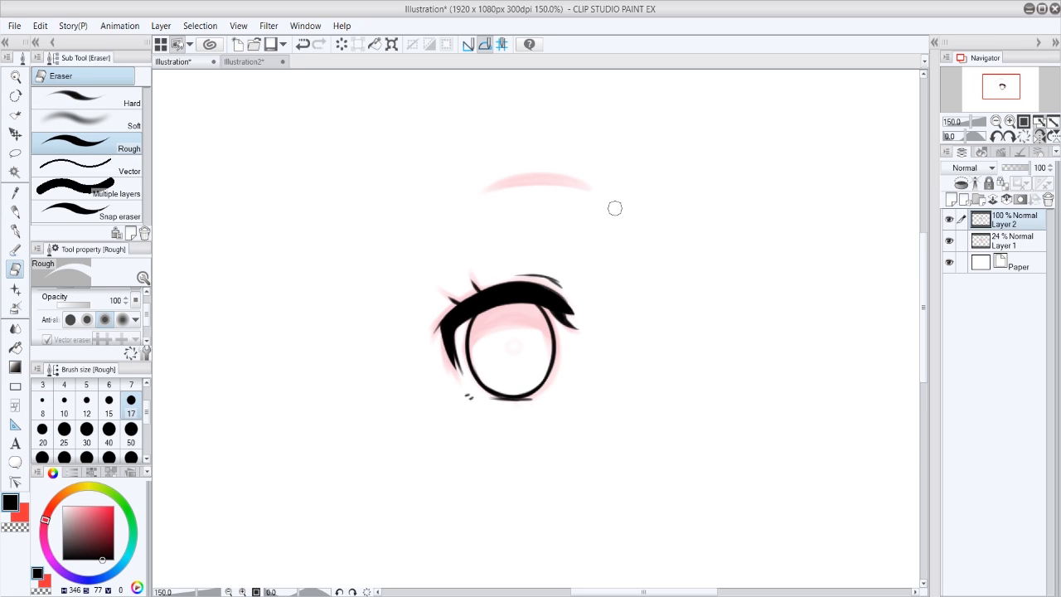
left_click(1039, 136)
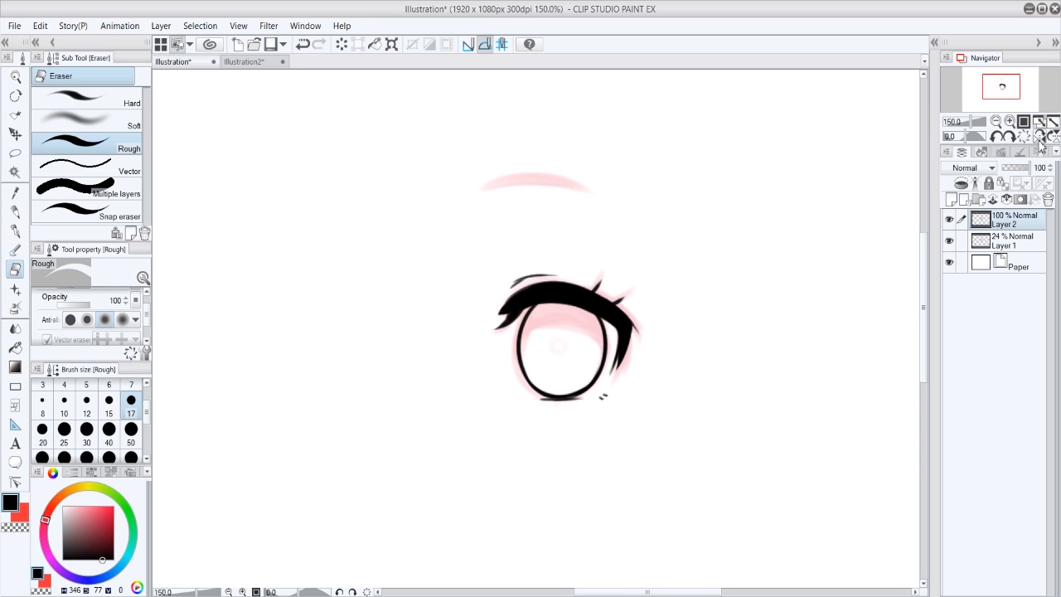
left_click(950, 240)
left_click(950, 241)
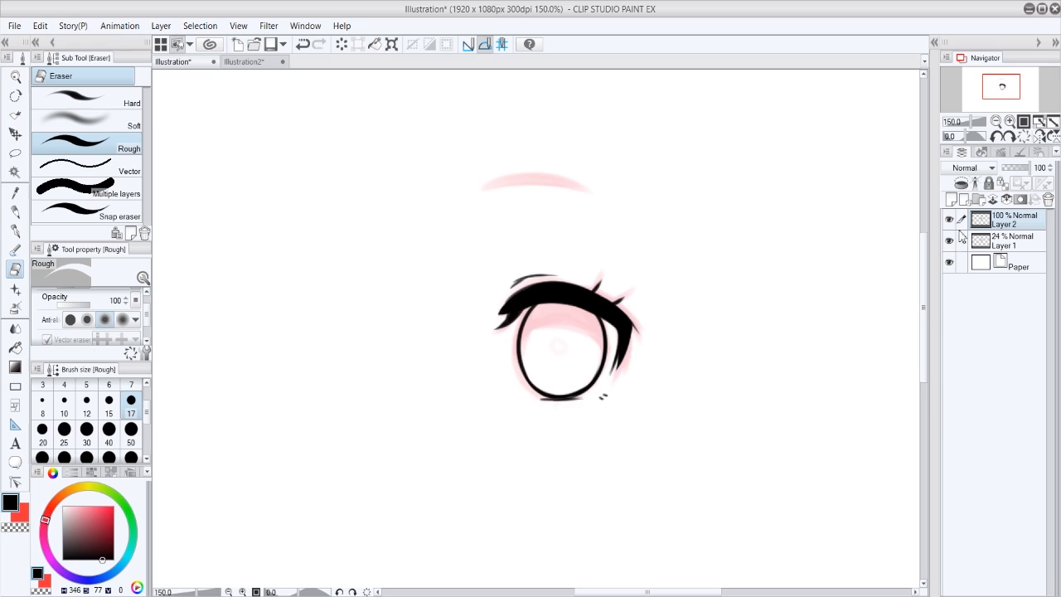
left_click(1039, 137)
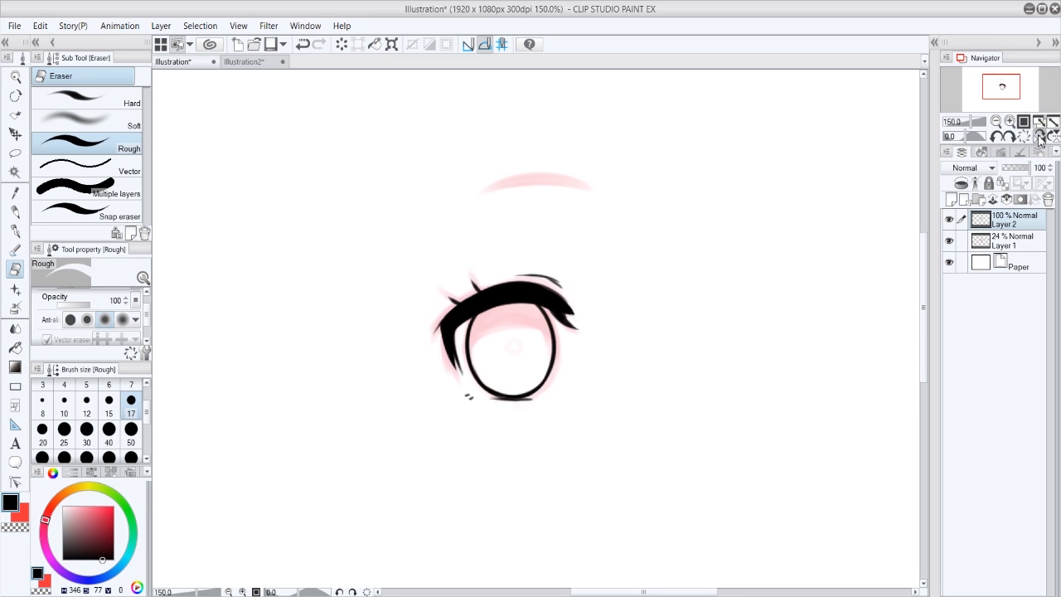
left_click(1039, 138)
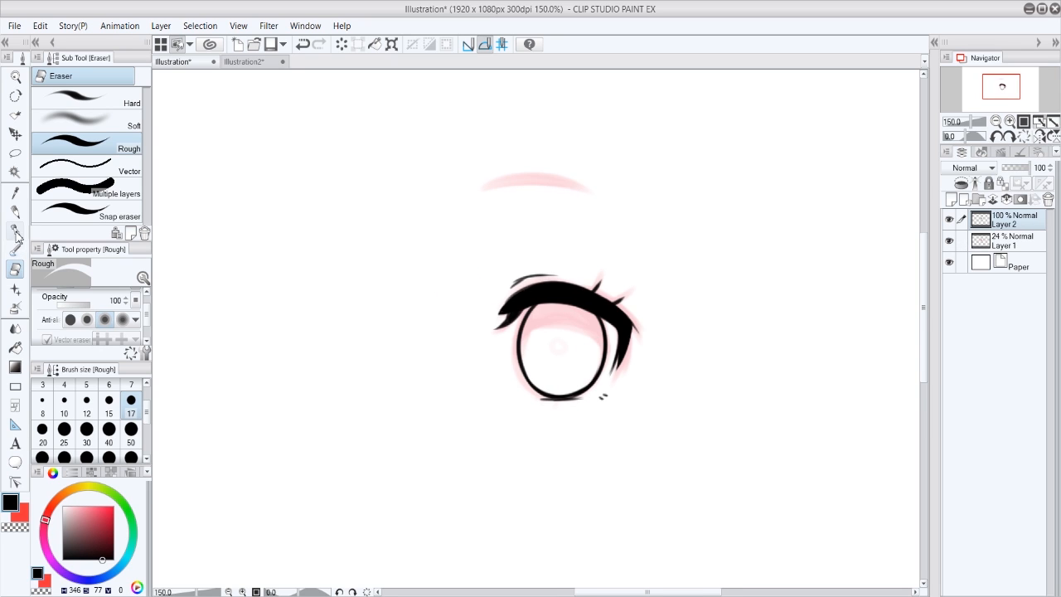
Outline the eyebrow with the Darker pencil, then lasso it and shift it slightly towards the eye's outer side
left_click(15, 212)
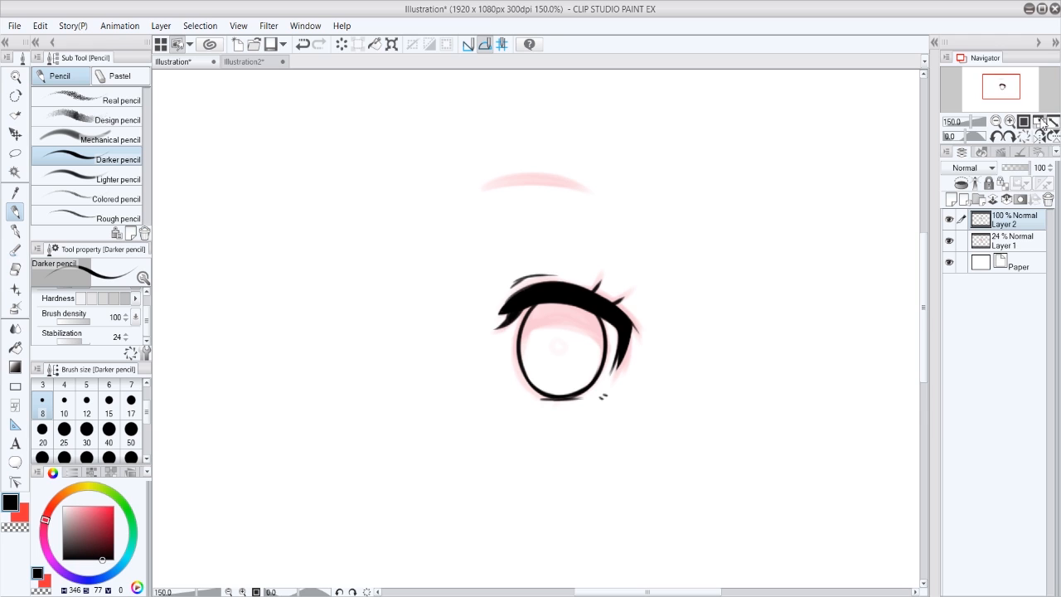
left_click_drag(924, 288, 925, 278)
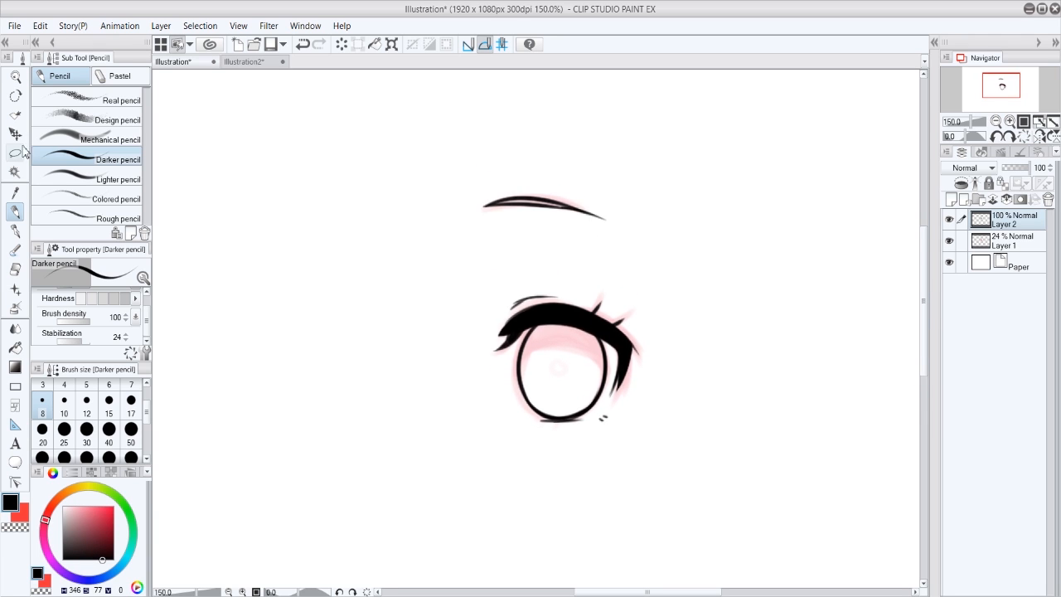
left_click(15, 153)
mouse_move(618, 178)
left_mouse_down()
mouse_move(469, 245)
mouse_move(608, 223)
left_mouse_up()
left_click(621, 291)
left_click(535, 293)
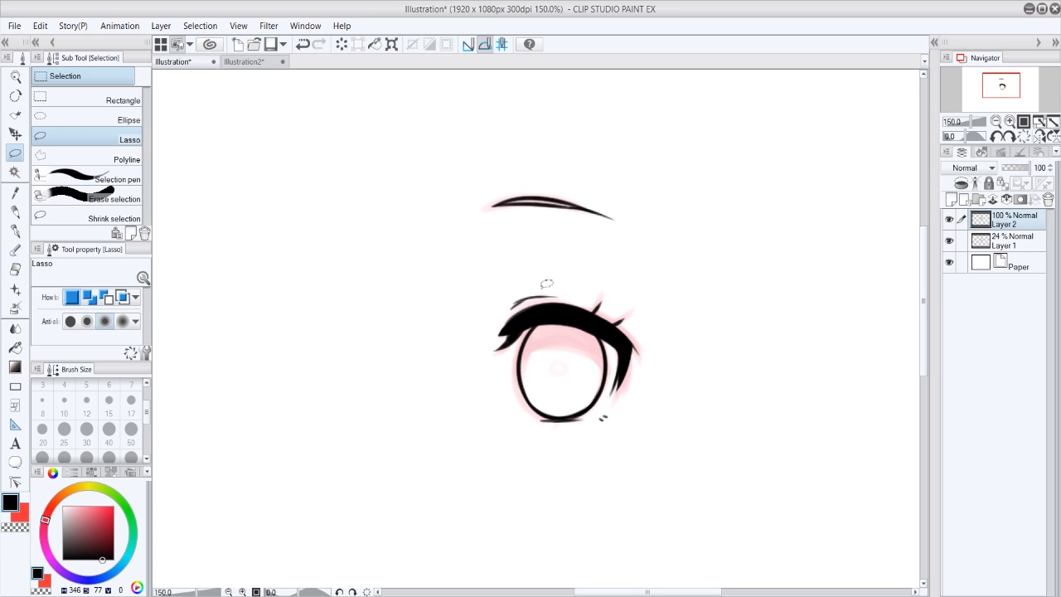
Delete the pink sketch layer
left_click(1011, 242)
left_click(1048, 200)
left_click(997, 122)
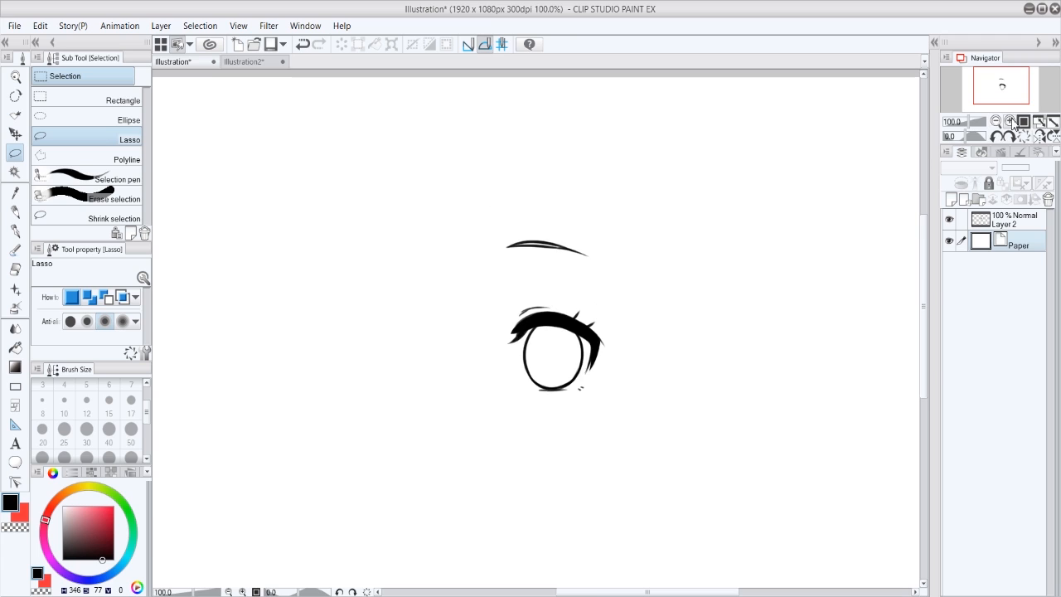
left_click(1010, 121)
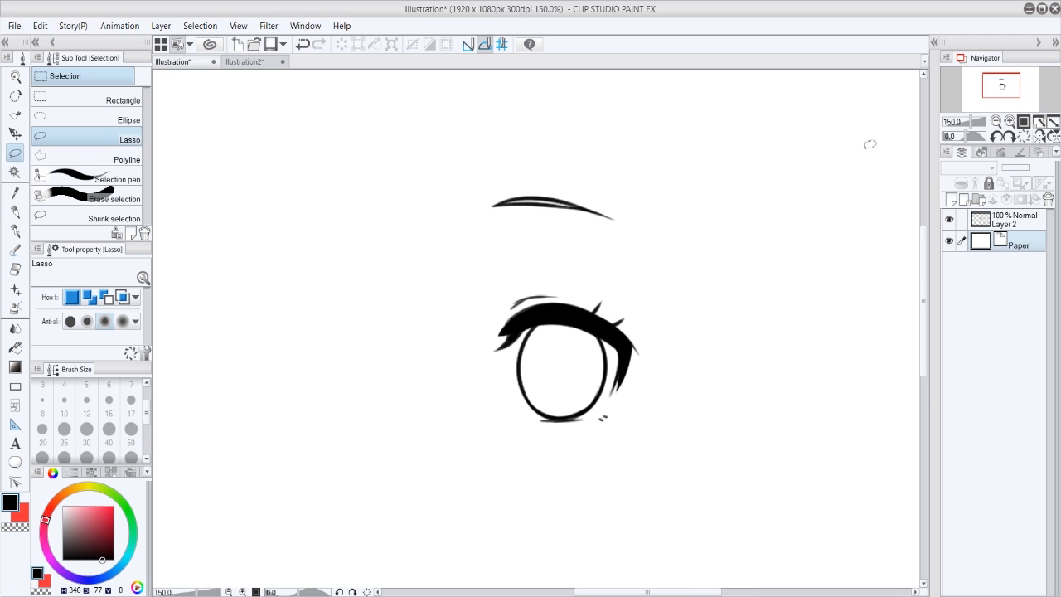
Add a new layer for colour between the line art and the paper
key("e")
left_click(975, 219)
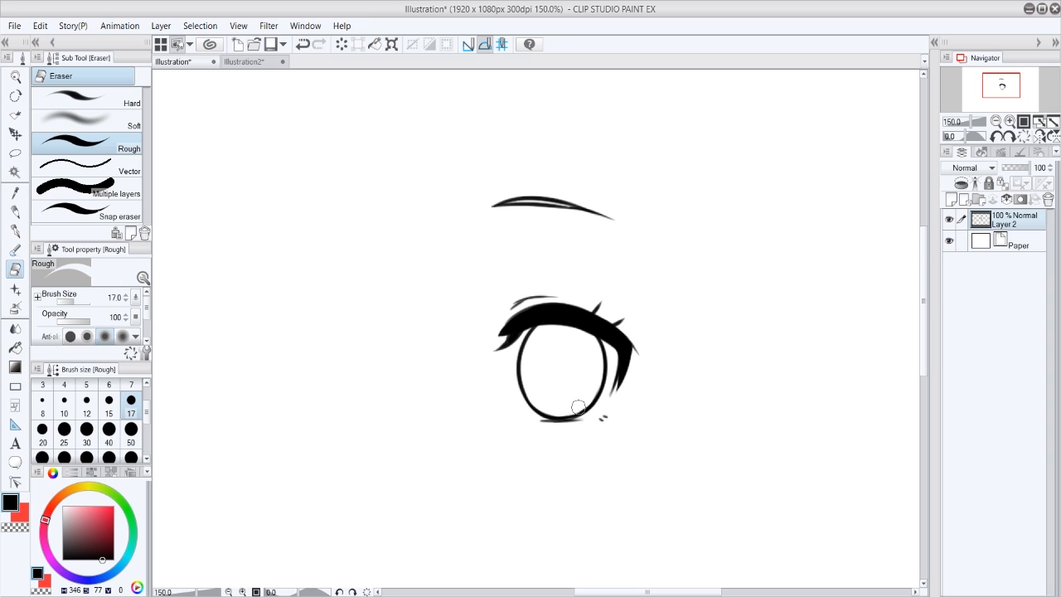
left_click(1035, 240)
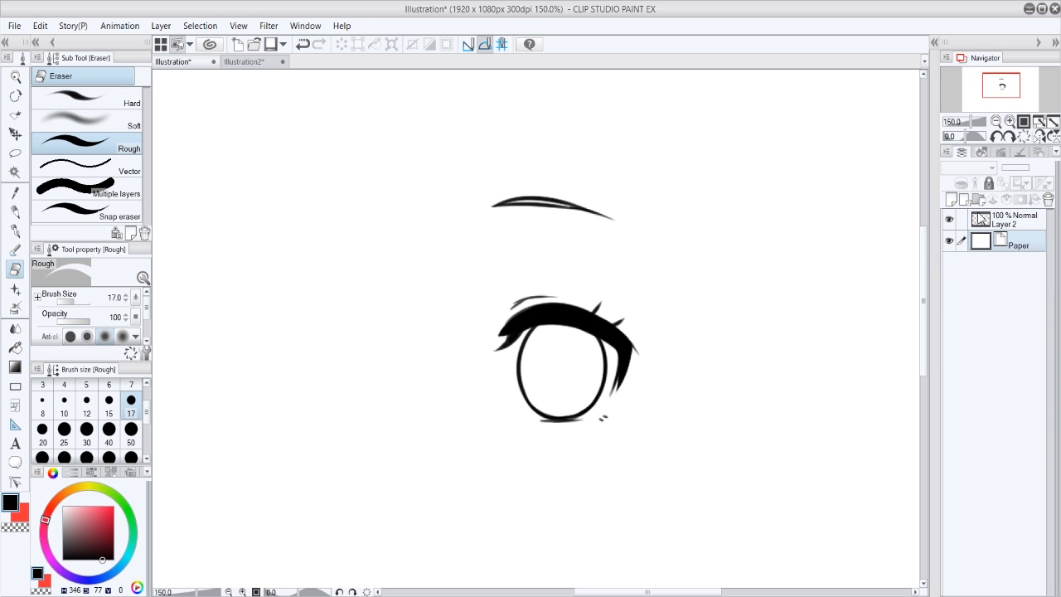
left_click(952, 199)
left_click_drag(925, 265, 927, 271)
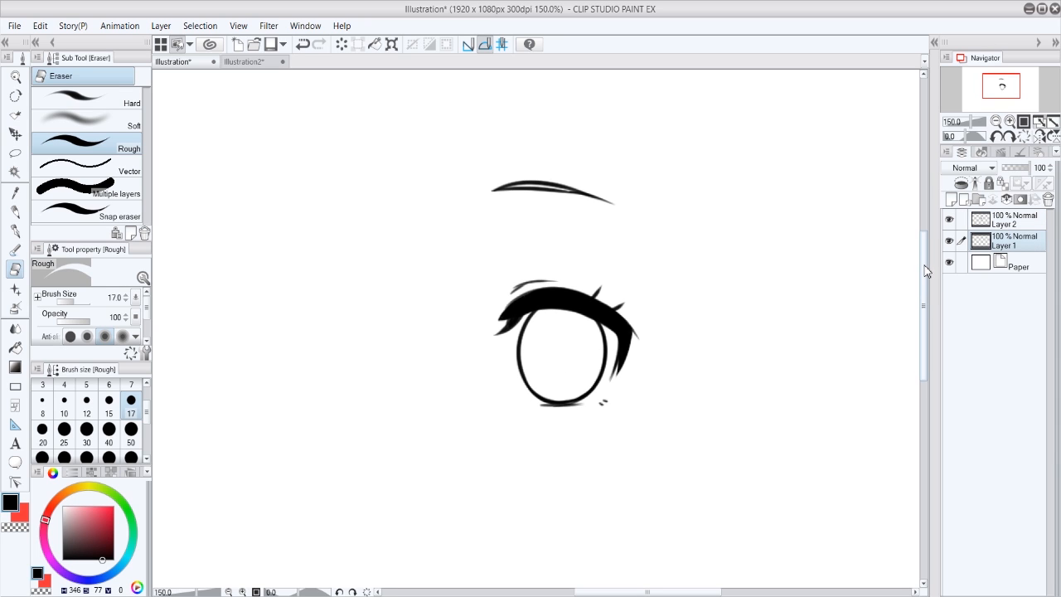
Paint the iris solid bright red beneath the line art with the Darker pencil at size 17
left_click(17, 232)
left_click(17, 251)
left_click(16, 212)
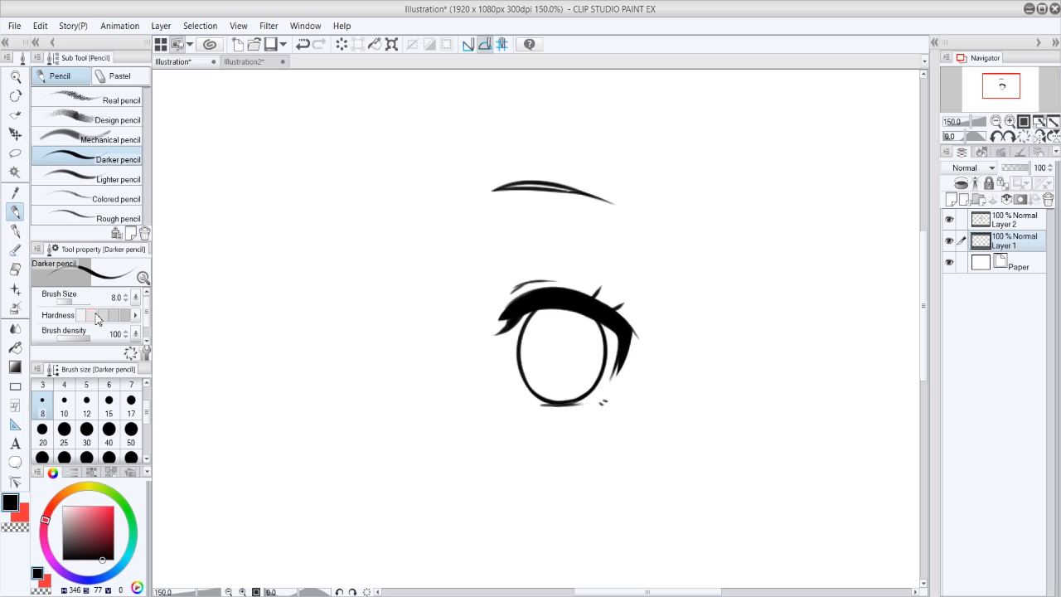
left_click(131, 406)
left_click(113, 507)
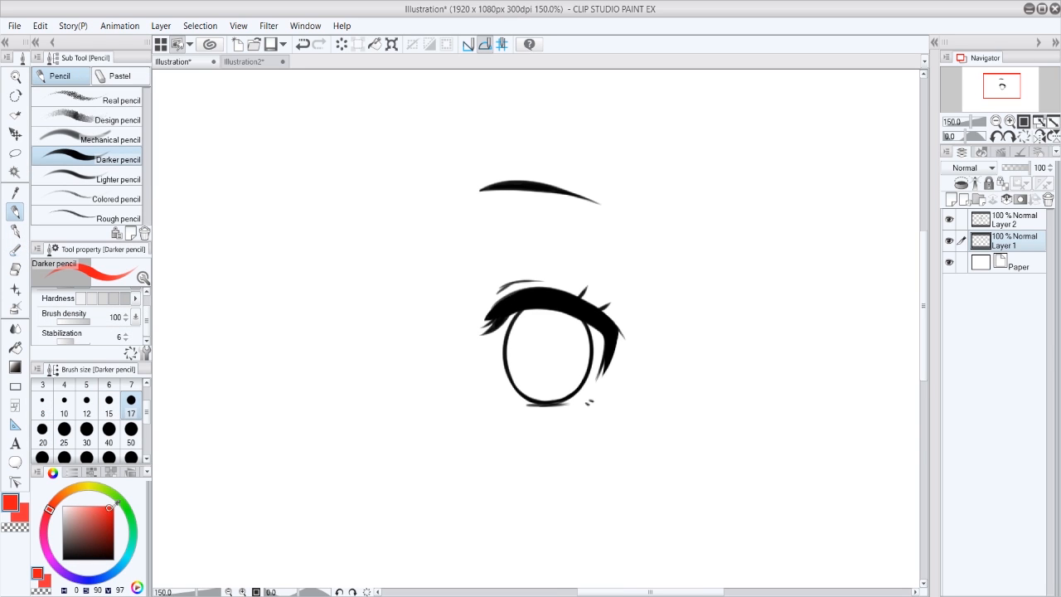
left_click(114, 506)
mouse_move(537, 311)
left_mouse_down()
mouse_move(511, 348)
mouse_move(514, 369)
mouse_move(556, 392)
left_mouse_up()
mouse_move(548, 390)
left_mouse_down()
mouse_move(572, 392)
mouse_move(586, 369)
mouse_move(579, 322)
mouse_move(529, 365)
mouse_move(577, 335)
mouse_move(573, 378)
left_mouse_up()
left_click_drag(648, 592, 654, 591)
Lock the colour layer's transparent pixels and repaint the iris pink with the Darker pencil at size 50
left_click(1003, 184)
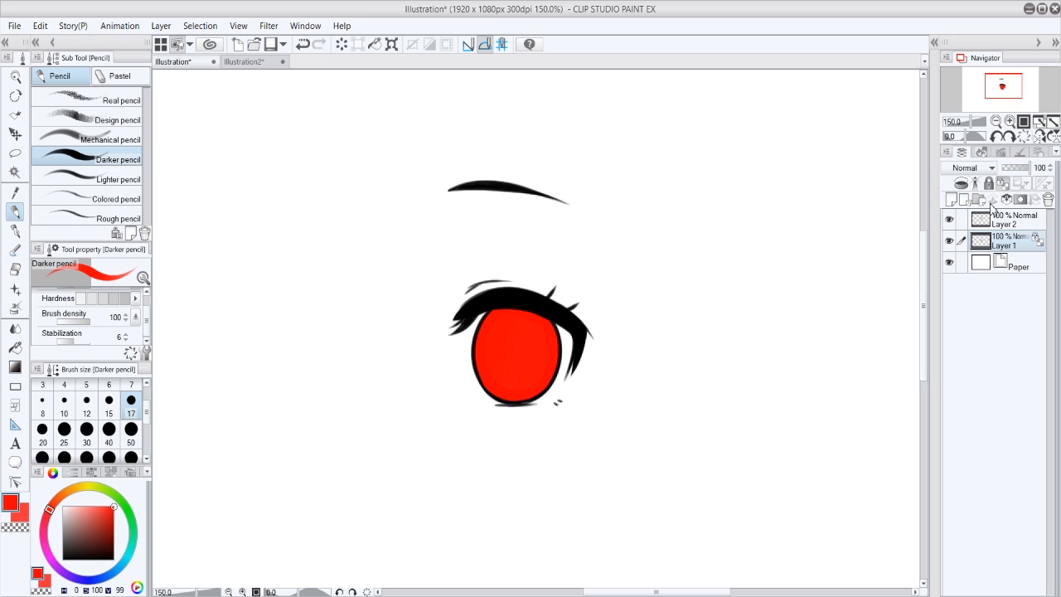
mouse_move(114, 506)
left_mouse_down()
mouse_move(46, 522)
mouse_move(100, 504)
left_mouse_up()
left_click(131, 433)
left_click_drag(501, 329, 540, 387)
left_click(97, 507)
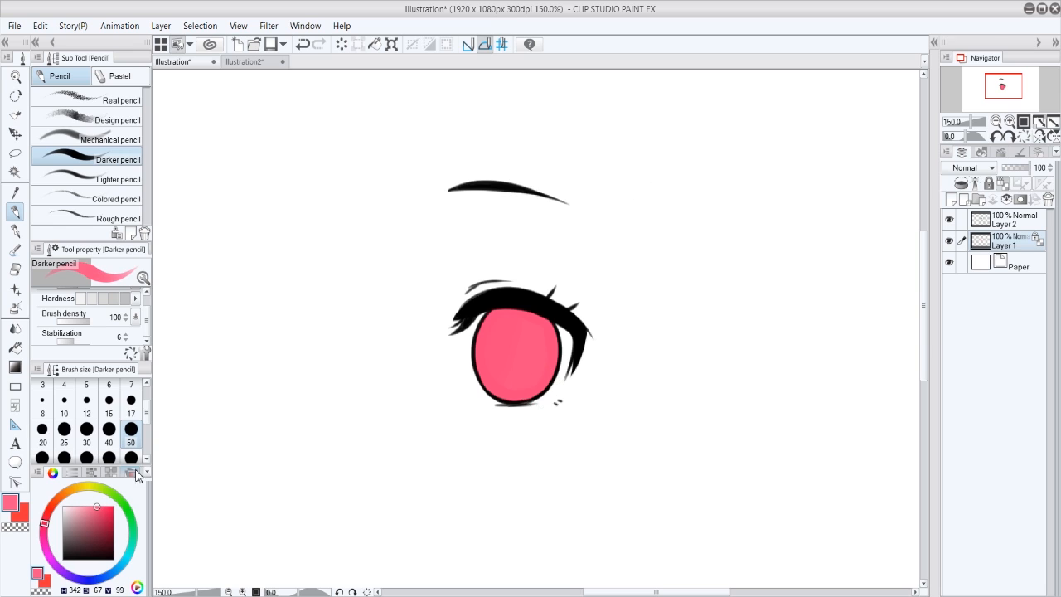
Blend light pink into the lower part of the iris with the Opaque watercolor brush at size 25 to form a soft gradient
left_click_drag(500, 328, 538, 379)
left_click(131, 404)
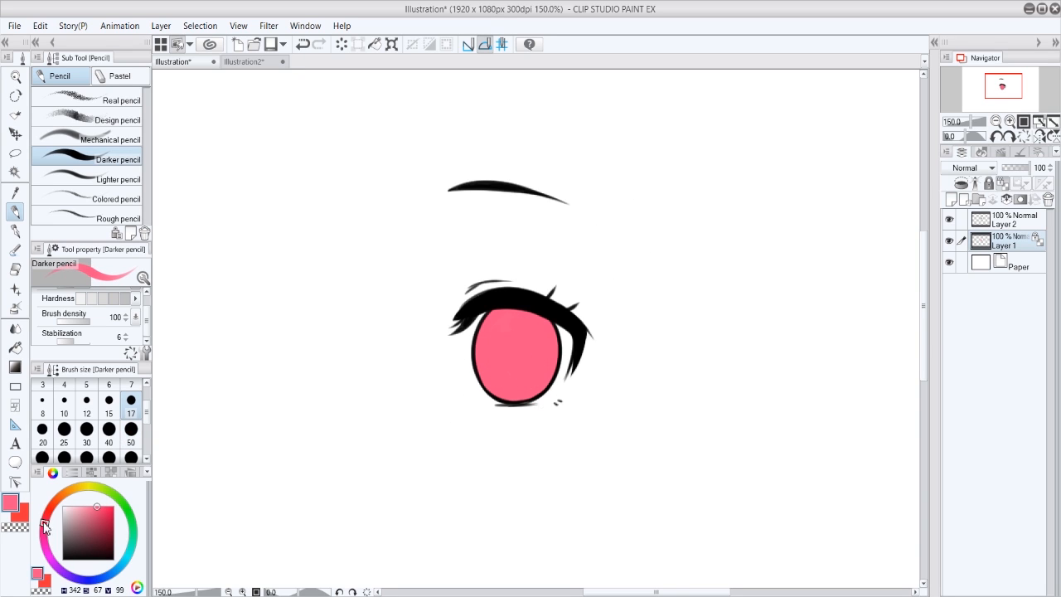
left_click_drag(44, 525, 84, 506)
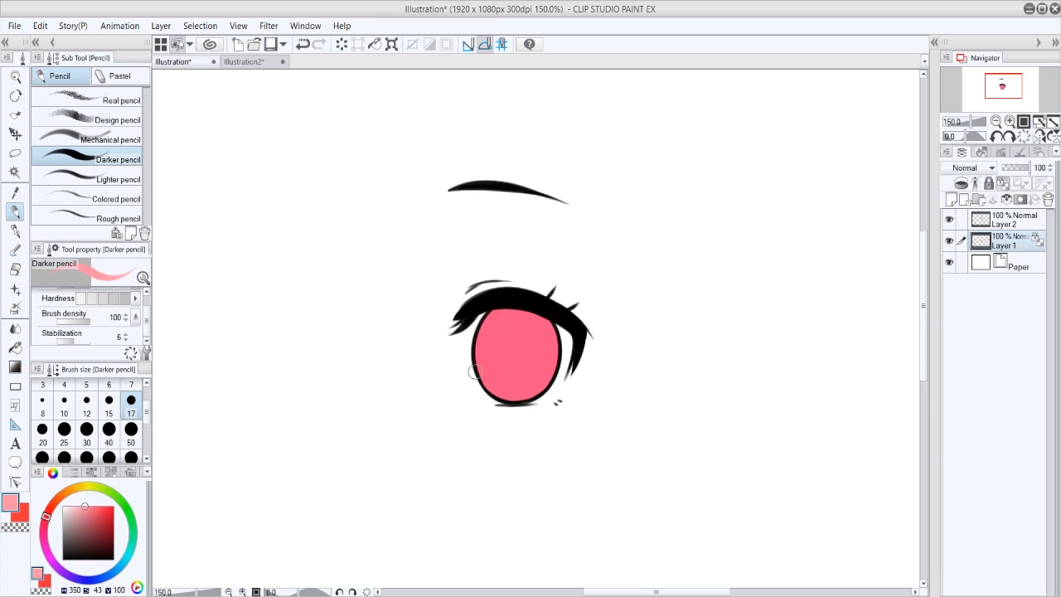
left_click_drag(474, 371, 561, 376)
key("ctrl+z")
key("b")
left_click(64, 428)
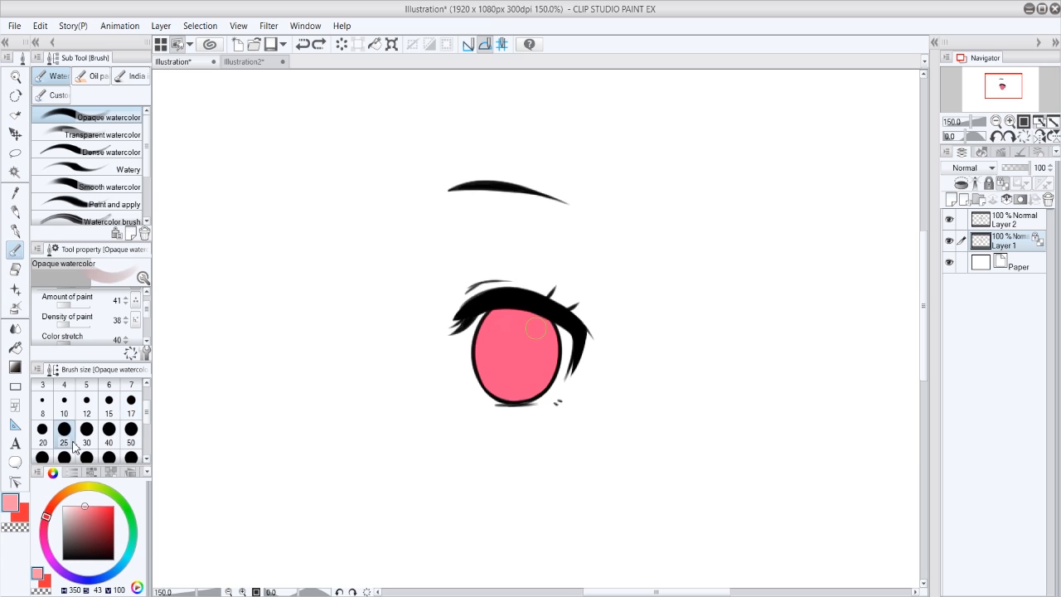
mouse_move(509, 383)
left_mouse_down()
mouse_move(515, 401)
mouse_move(502, 362)
left_mouse_up()
left_click(499, 370, "alt")
left_click_drag(527, 383, 535, 391)
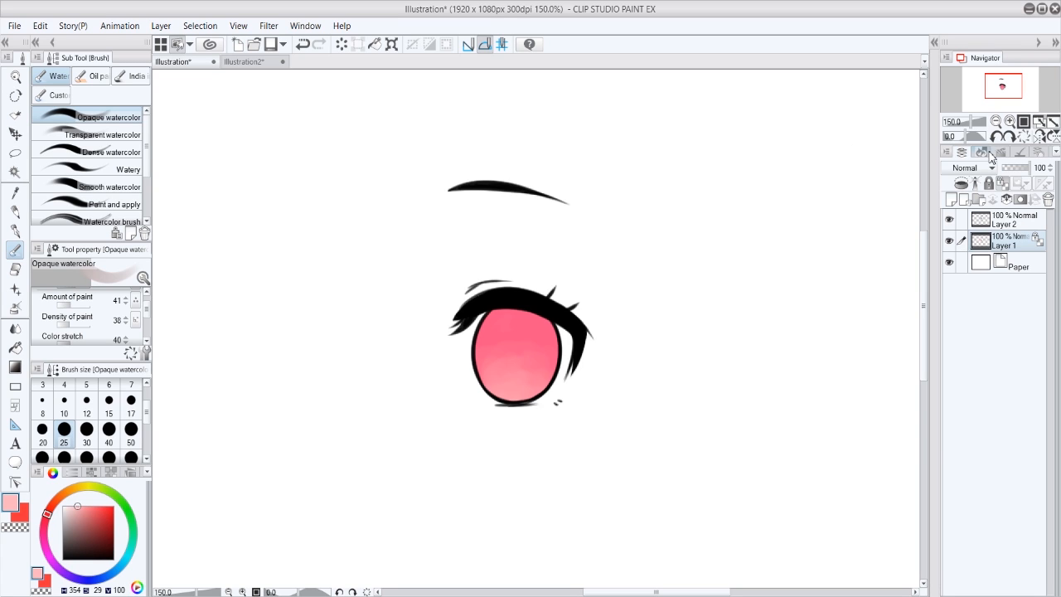
Add a new layer clipped to the iris colour layer and set the Darker pencil's colour to dark pink (H 328, S 79, V 74)
left_click(952, 199)
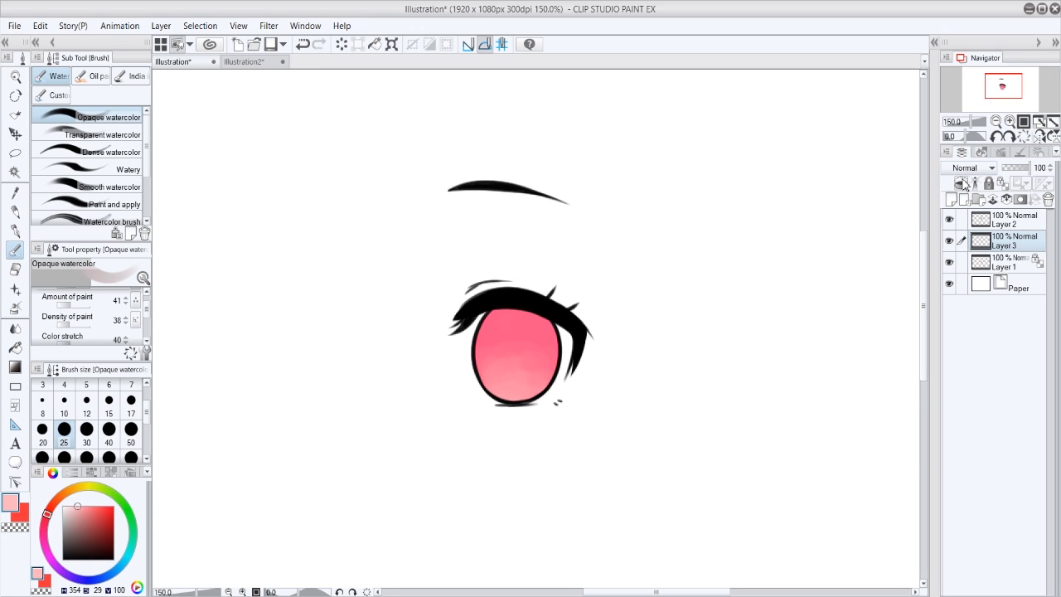
key("p")
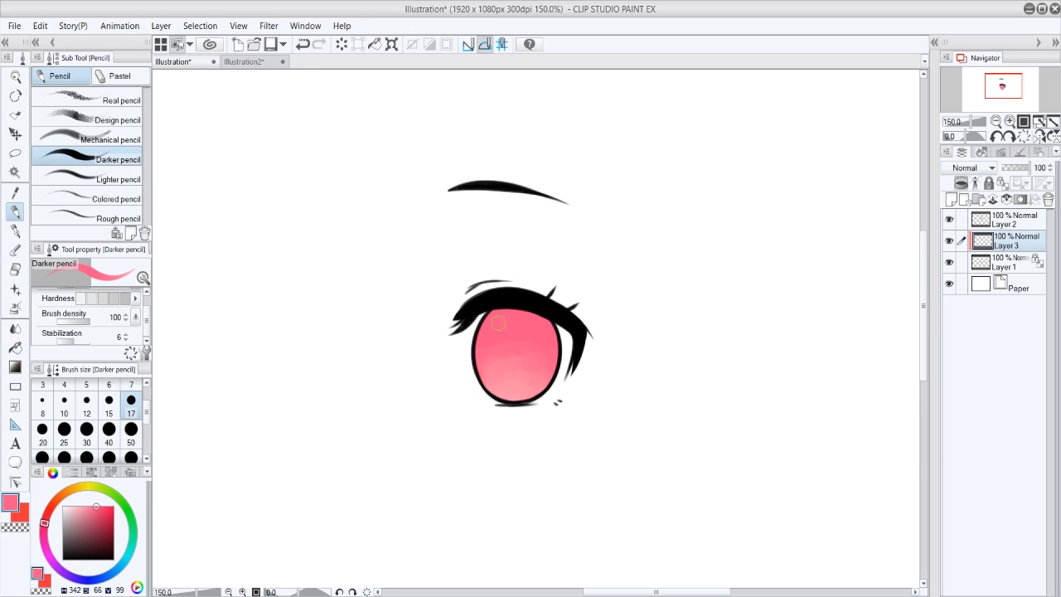
left_click(43, 536)
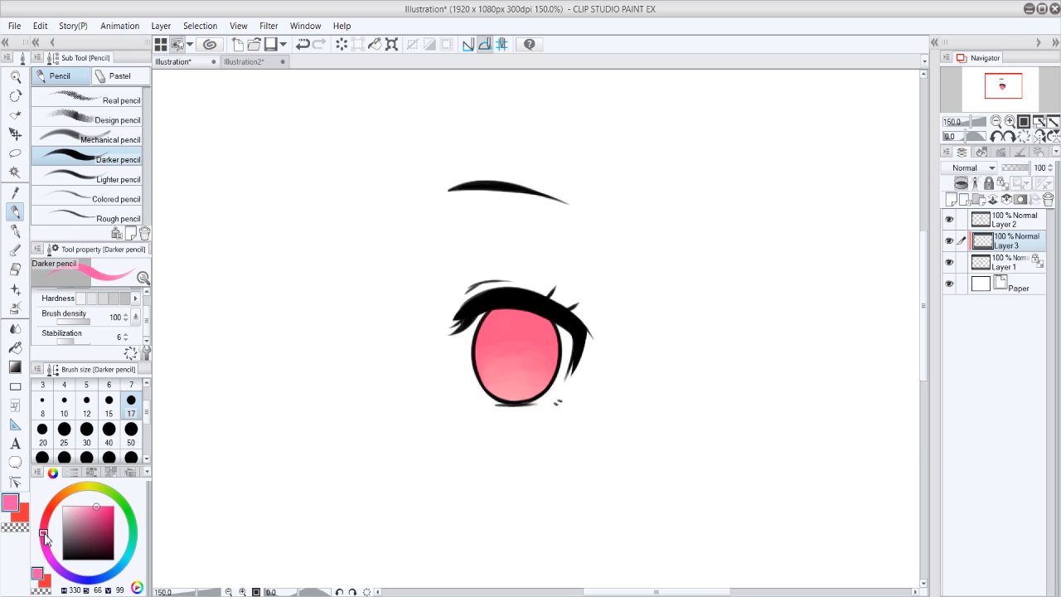
left_click_drag(102, 509, 100, 520)
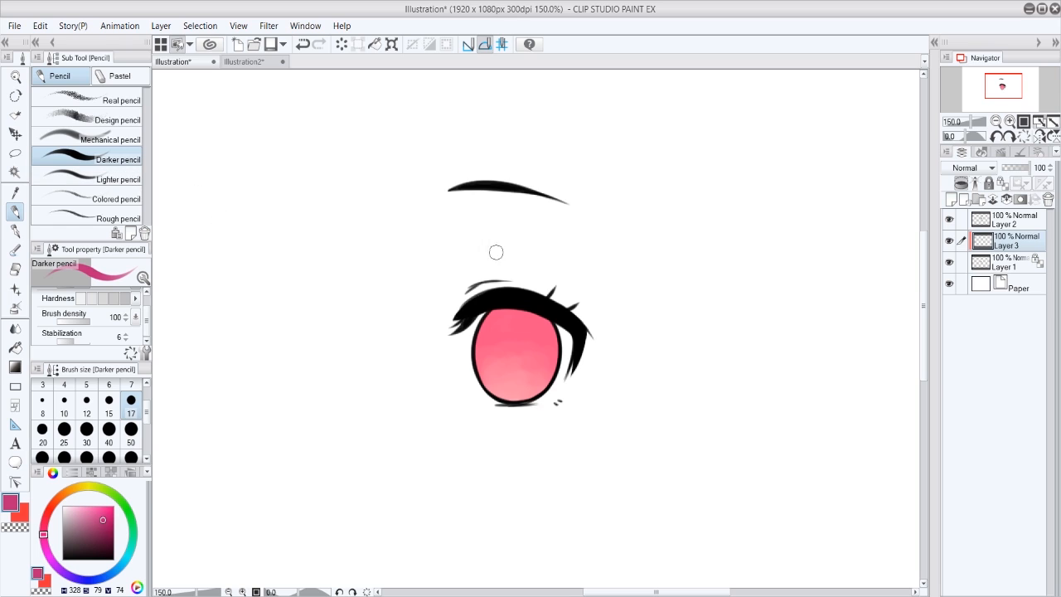
Paint the upper third of the iris dark pink with a curved lower edge, using the Darker pencil at size 17
mouse_move(470, 340)
left_mouse_down()
mouse_move(517, 315)
mouse_move(551, 334)
mouse_move(480, 326)
mouse_move(570, 343)
left_mouse_up()
mouse_move(476, 333)
left_mouse_down()
mouse_move(562, 345)
mouse_move(538, 329)
mouse_move(510, 326)
mouse_move(564, 363)
mouse_move(544, 331)
mouse_move(520, 324)
mouse_move(568, 359)
left_mouse_up()
key("ctrl+z")
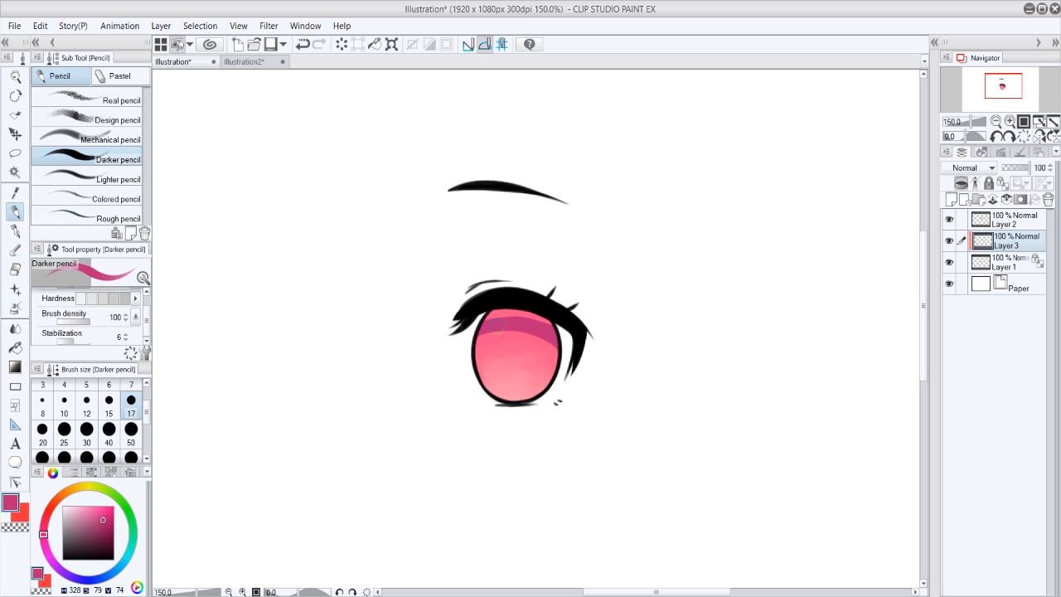
key("ctrl+z")
mouse_move(498, 326)
left_mouse_down()
mouse_move(469, 356)
mouse_move(483, 335)
mouse_move(472, 344)
mouse_move(499, 330)
mouse_move(542, 330)
mouse_move(489, 324)
mouse_move(556, 340)
left_mouse_up()
key("ctrl+z")
key("ctrl+z")
mouse_move(478, 341)
left_mouse_down()
mouse_move(538, 339)
mouse_move(530, 327)
mouse_move(560, 358)
left_mouse_up()
key("ctrl+z")
mouse_move(490, 316)
left_mouse_down()
mouse_move(544, 317)
mouse_move(519, 365)
mouse_move(540, 339)
left_mouse_up()
Refine the dark pink band at the iris's outer edge while the canvas view is flipped horizontally
left_click(1040, 137)
key("ctrl+z")
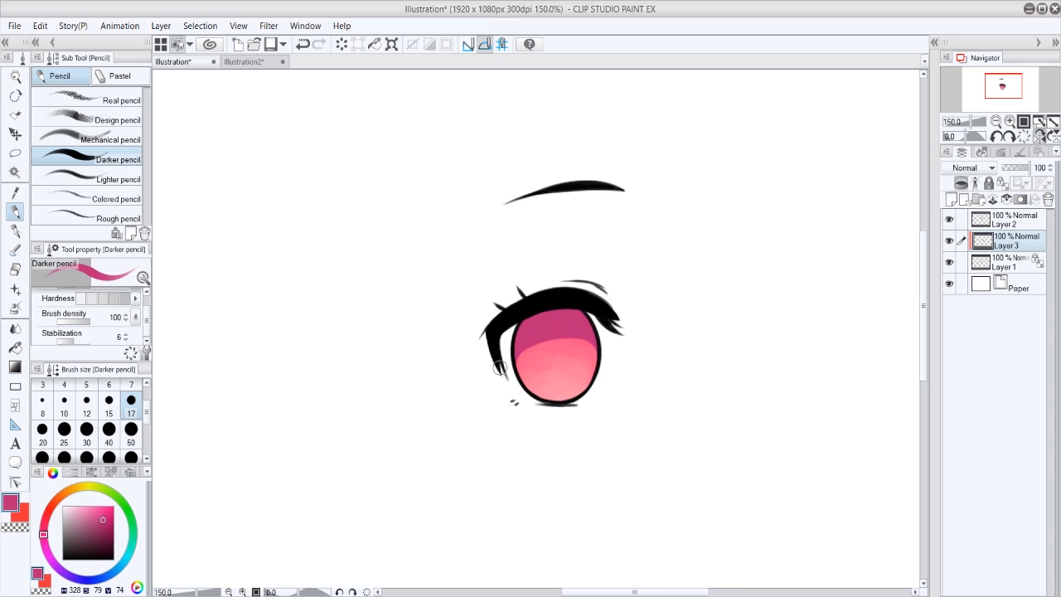
key("ctrl+z")
left_click_drag(514, 354, 516, 368)
left_click(1039, 137)
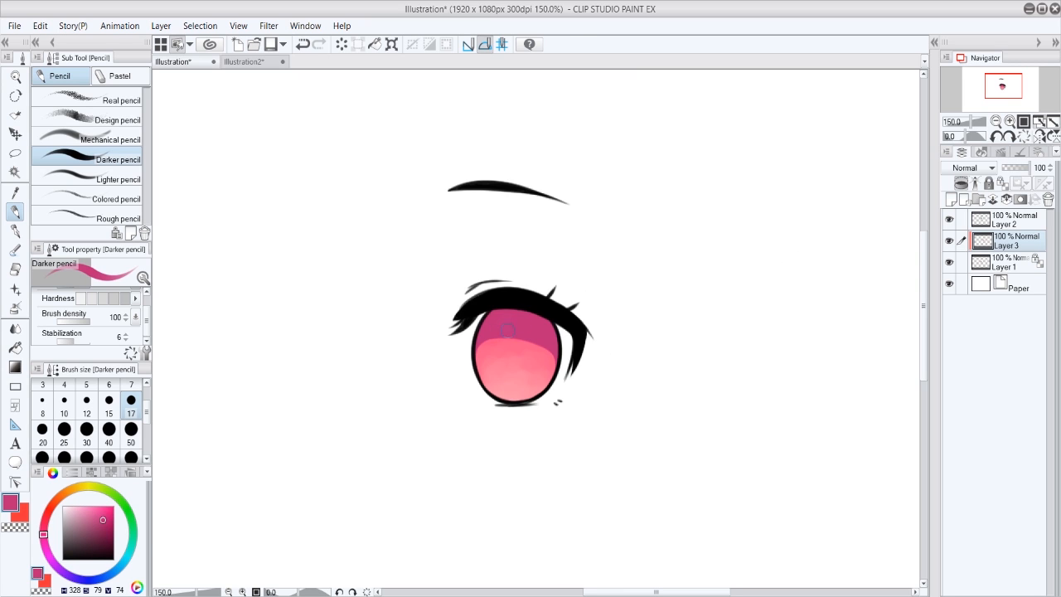
Lock the band layer's transparent pixels and shade the band's border purple (H 320, S 82, V 57) with the Darker pencil
scroll(664, 270, "left", 1)
left_click(1003, 183)
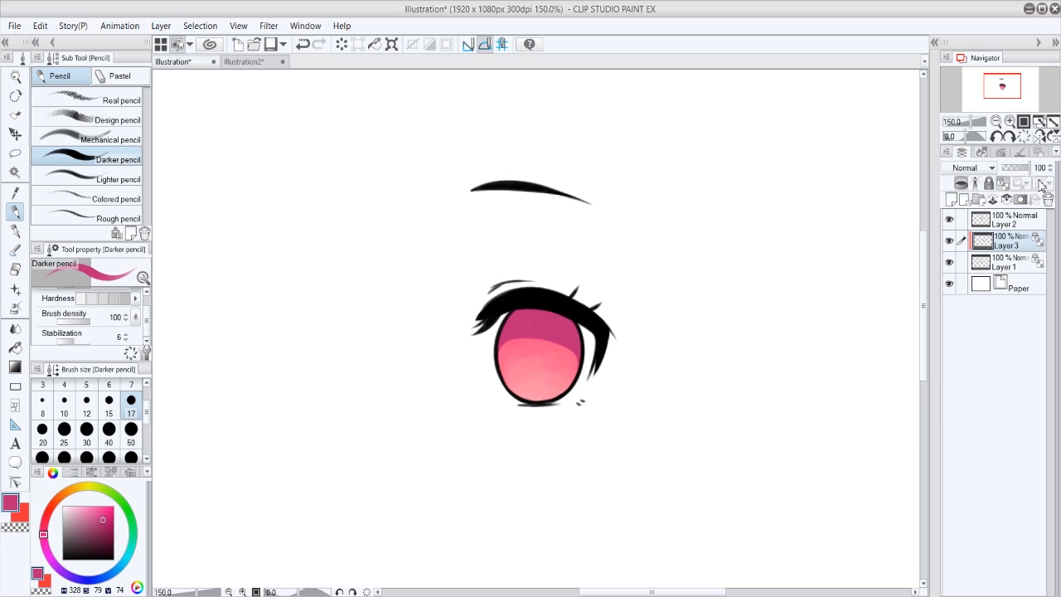
left_click_drag(104, 520, 107, 528)
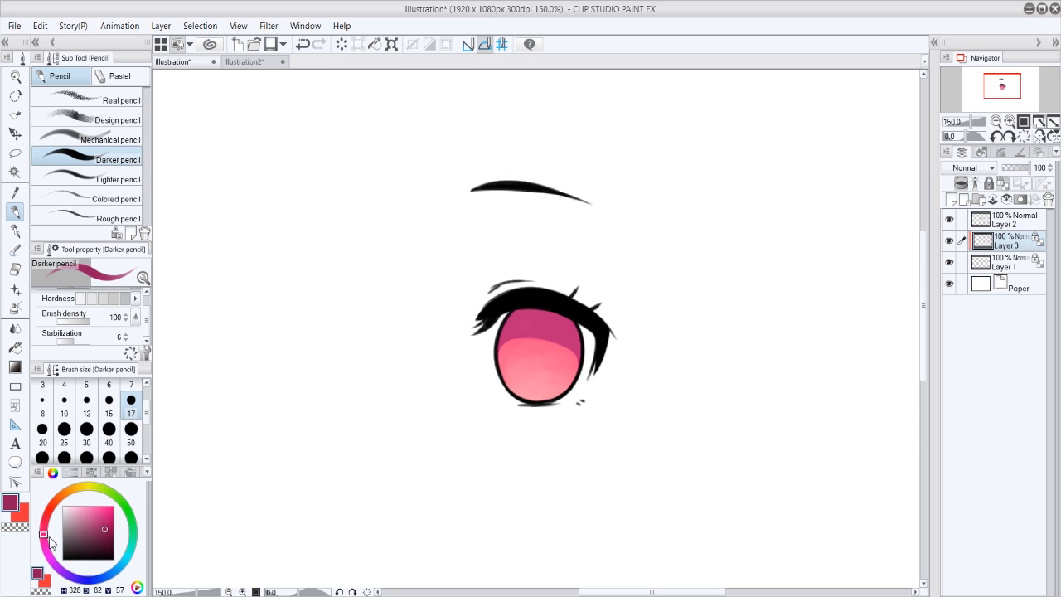
left_click(49, 538)
key("ctrl+z")
mouse_move(539, 338)
left_mouse_down()
mouse_move(573, 343)
mouse_move(582, 357)
left_mouse_up()
mouse_move(504, 337)
left_mouse_down()
mouse_move(521, 307)
mouse_move(567, 324)
left_mouse_up()
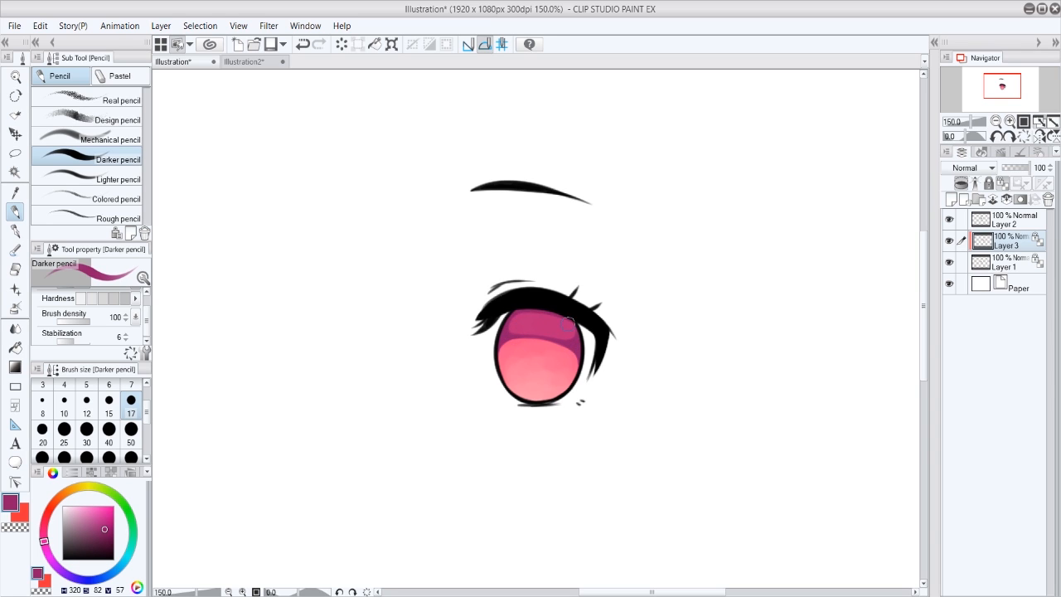
Deepen both side ends of the dark band with a darker purple (H 320, S 90, V 44)
left_click(108, 536)
mouse_move(501, 327)
left_mouse_down()
mouse_move(512, 341)
mouse_move(508, 330)
left_mouse_up()
left_click_drag(572, 345, 582, 335)
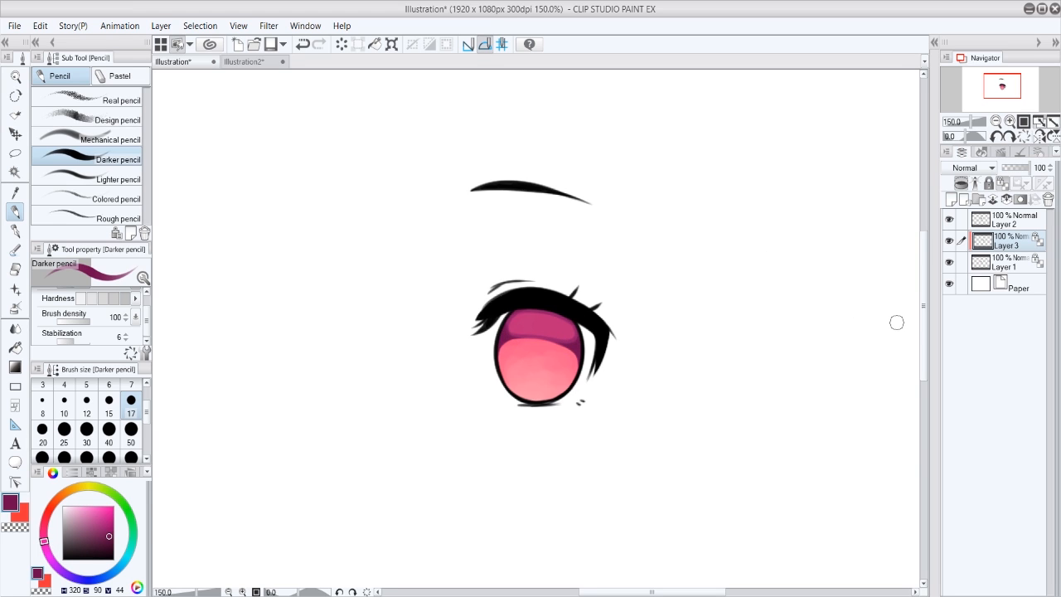
On a new clipped layer, paint a rounded light pink highlight on the iris's upper inner side with the Darker pencil at size 40
left_click(244, 63)
left_click(174, 62)
left_click(952, 200)
left_click(962, 183)
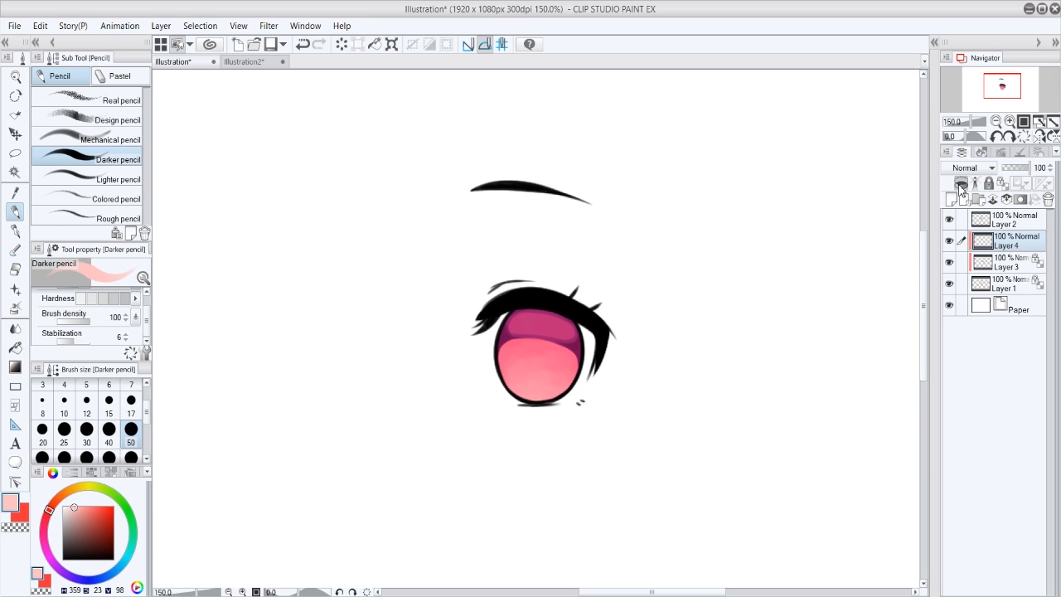
mouse_move(499, 324)
left_mouse_down()
mouse_move(543, 291)
mouse_move(519, 314)
mouse_move(541, 313)
left_mouse_up()
key("ctrl+z")
key("ctrl+z")
left_click(66, 431)
left_click(112, 429)
key("ctrl+z")
key("ctrl+z")
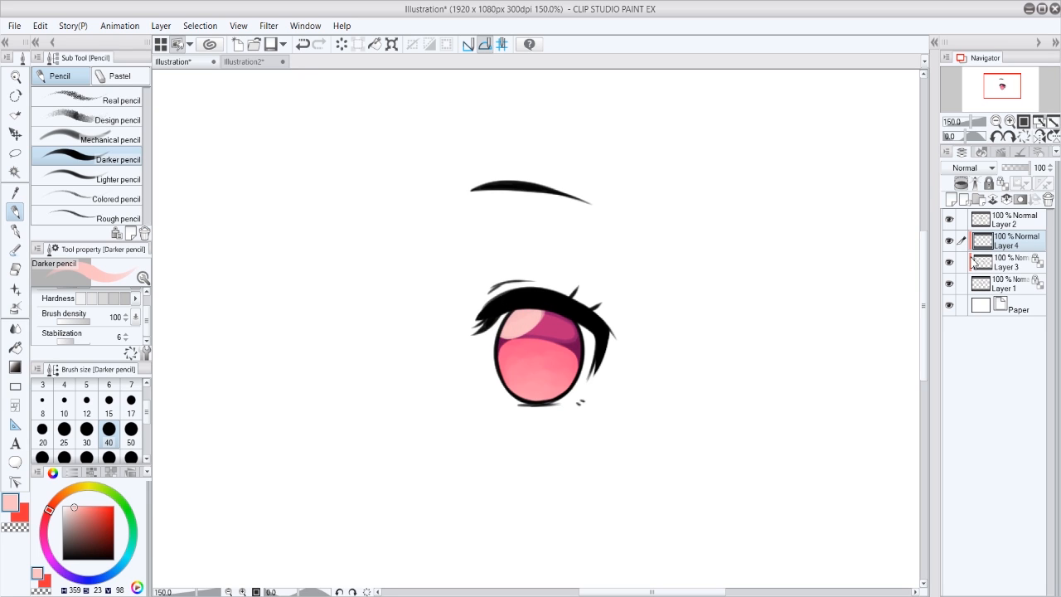
Set the highlight layer's blending mode to Hard light and merge the iris colour layers into one
left_click(962, 336)
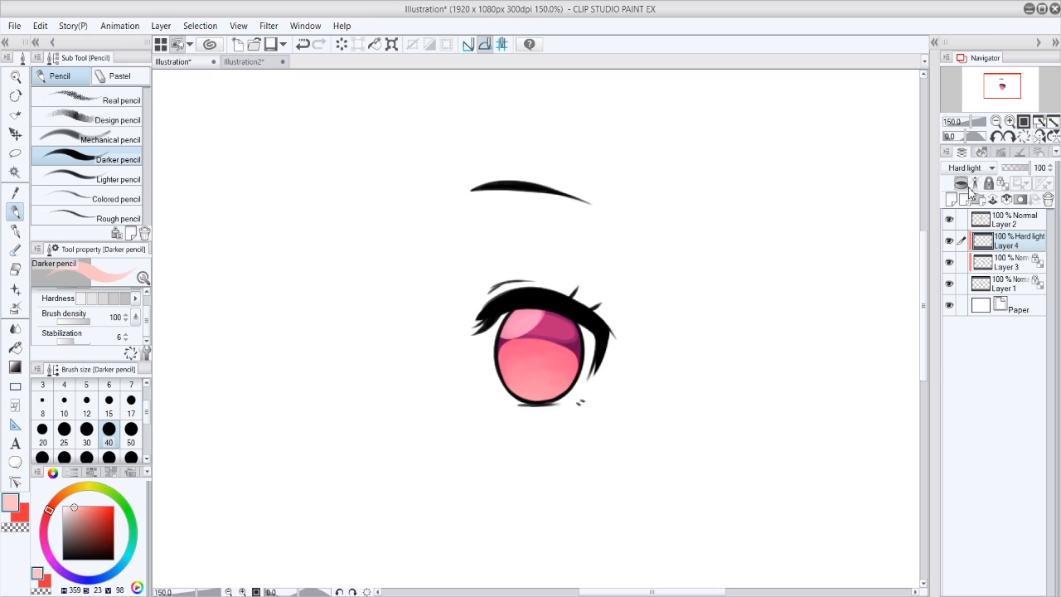
left_click_drag(1029, 169, 1024, 168)
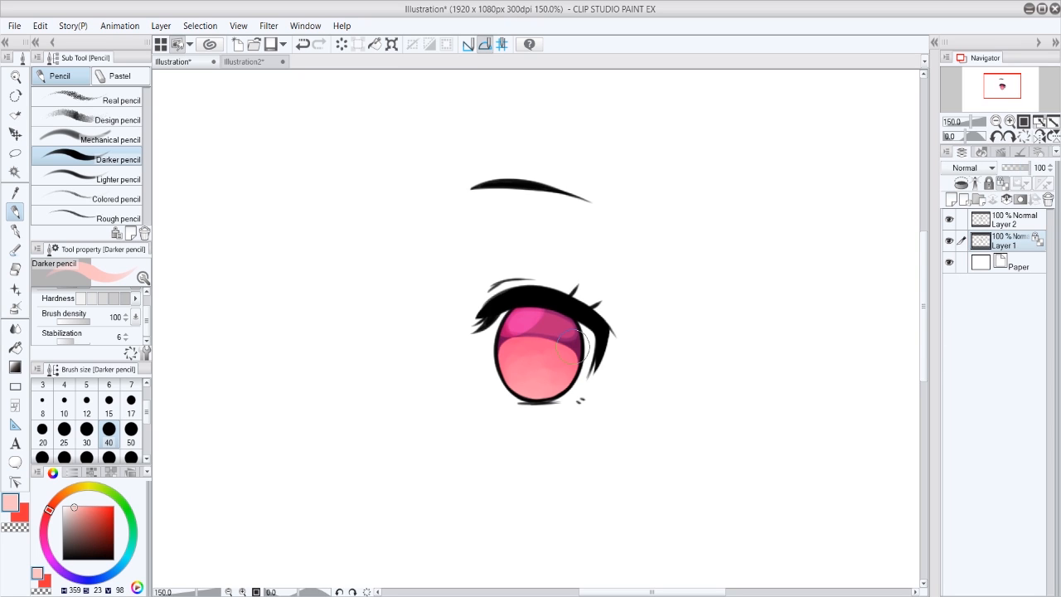
Paint a small oval pupil in the iris centre with the Dense watercolor brush at size 12, using purple sampled from the band
left_click(578, 348, "alt")
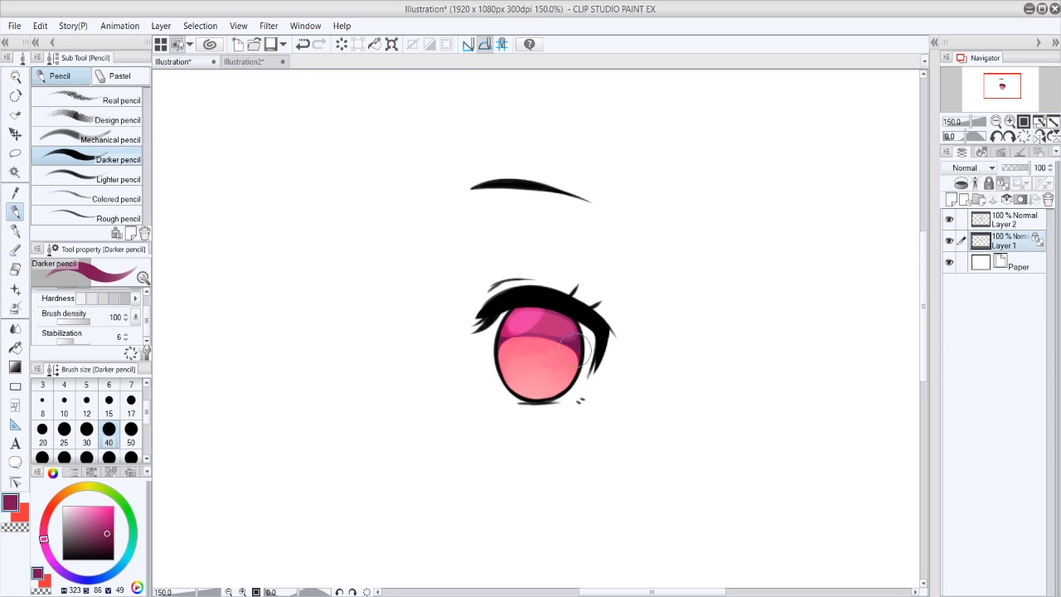
left_click(1040, 136)
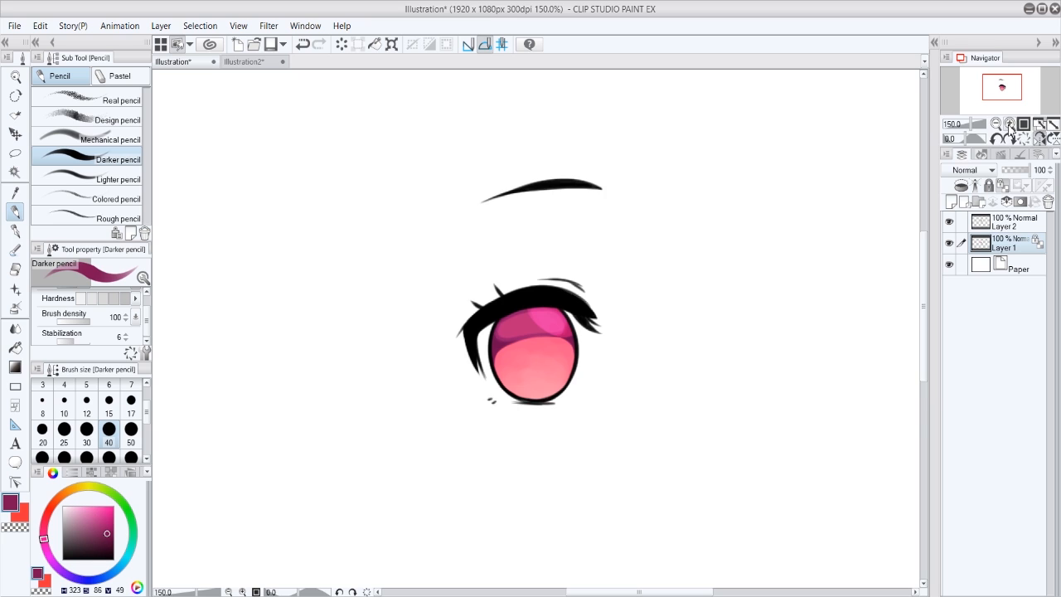
left_click(1009, 122)
left_click(15, 249)
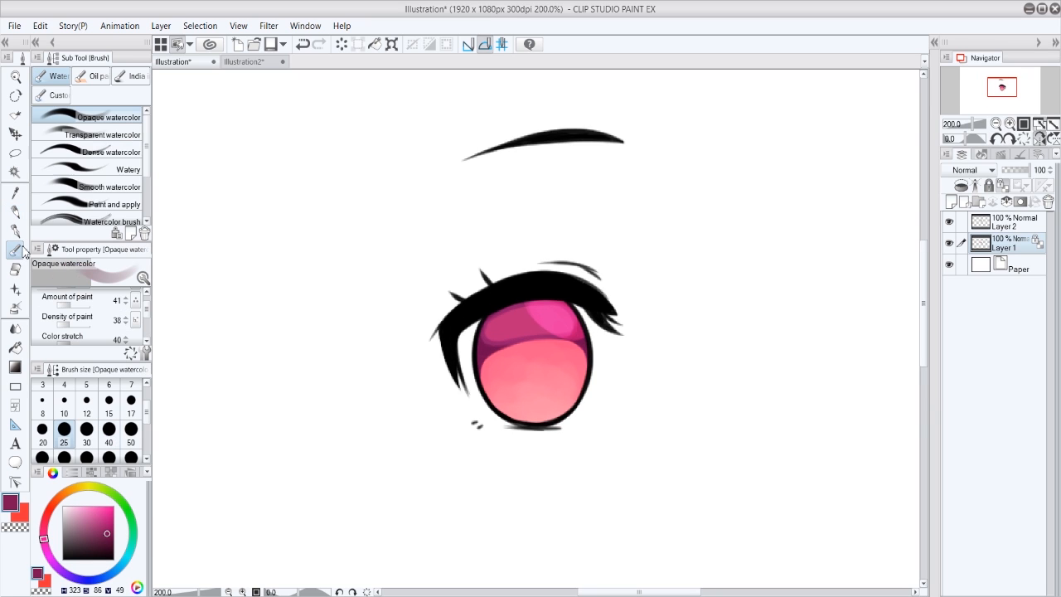
left_click(129, 164)
left_click(125, 154)
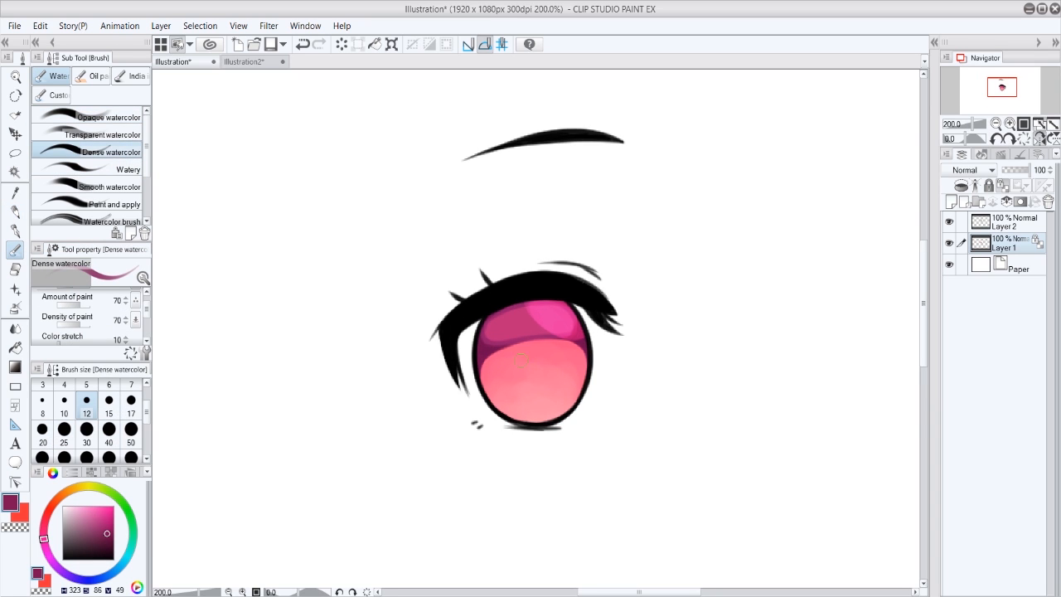
mouse_move(521, 360)
left_mouse_down()
mouse_move(543, 354)
mouse_move(531, 356)
mouse_move(535, 372)
mouse_move(533, 354)
mouse_move(541, 362)
left_mouse_up()
key("ctrl+z")
key("ctrl+z")
left_click(1038, 138)
key("ctrl+z")
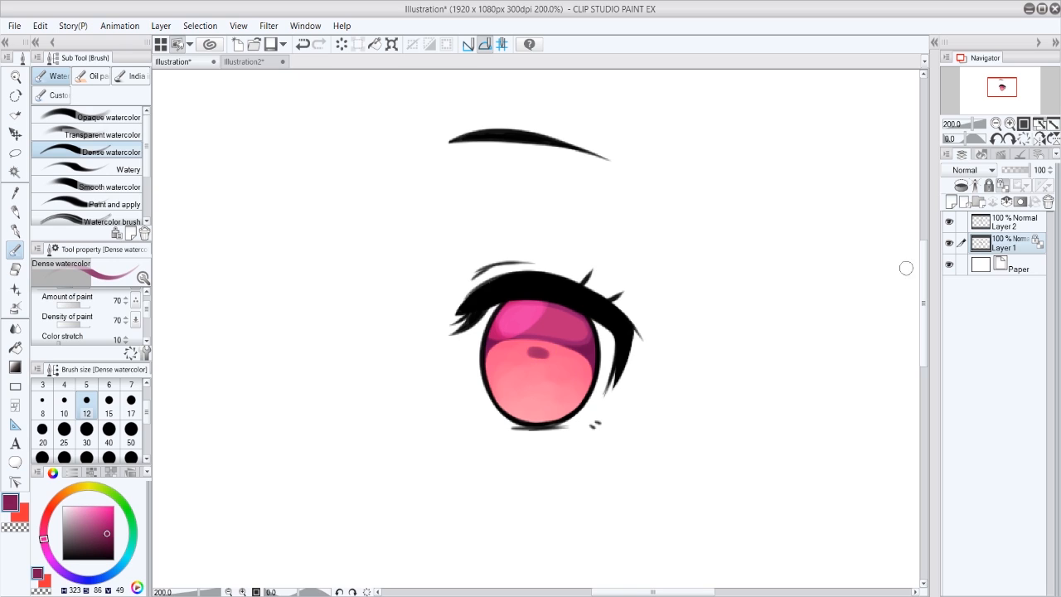
Even out and round off the pupil's oval shape, comparing it with the horizontally flipped view
left_click(1040, 139)
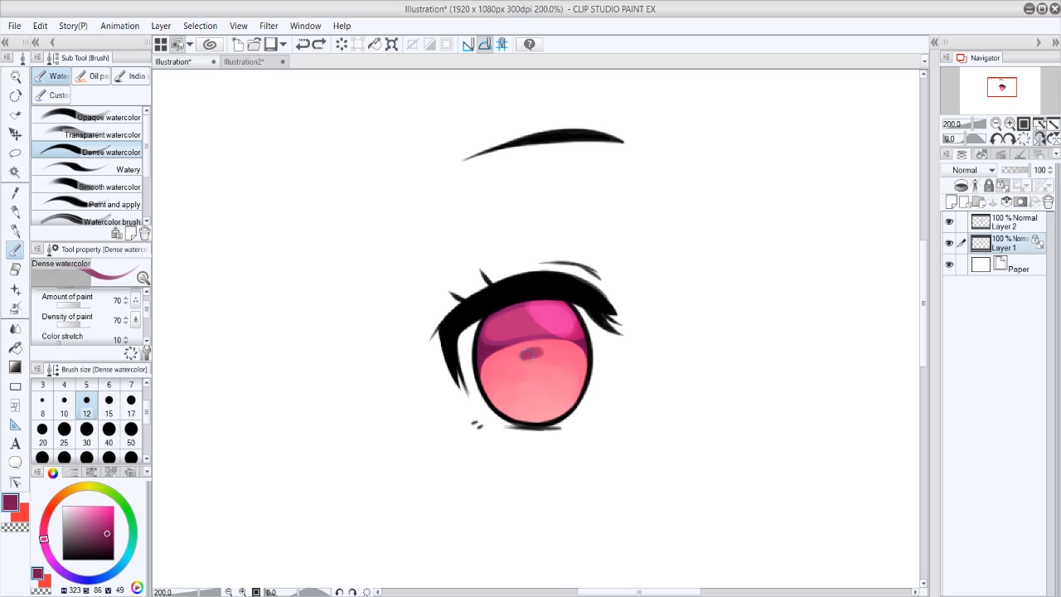
left_click_drag(533, 354, 531, 354)
left_click(1040, 139)
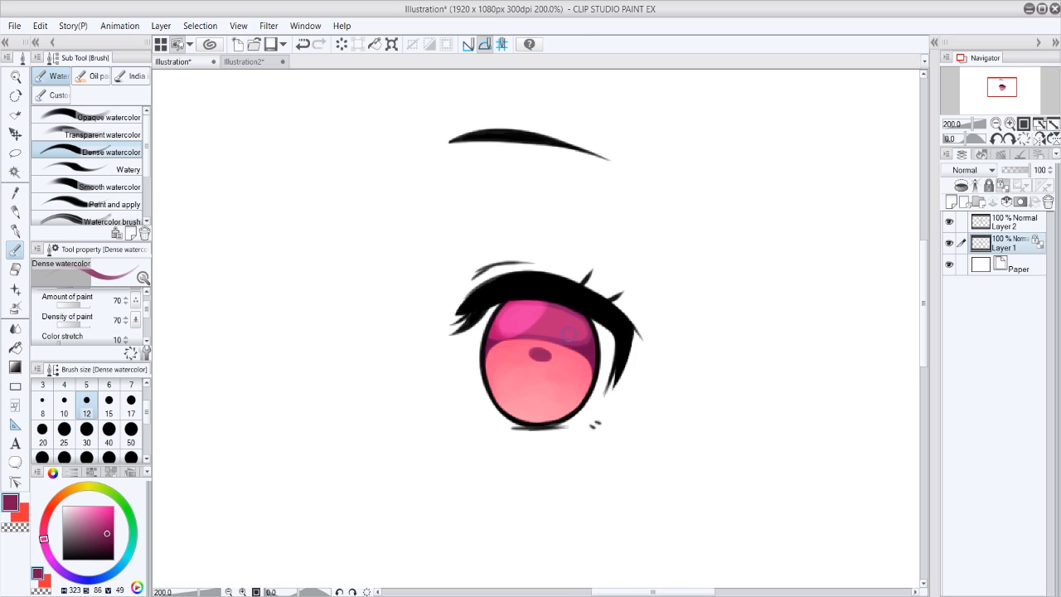
left_click(1042, 139)
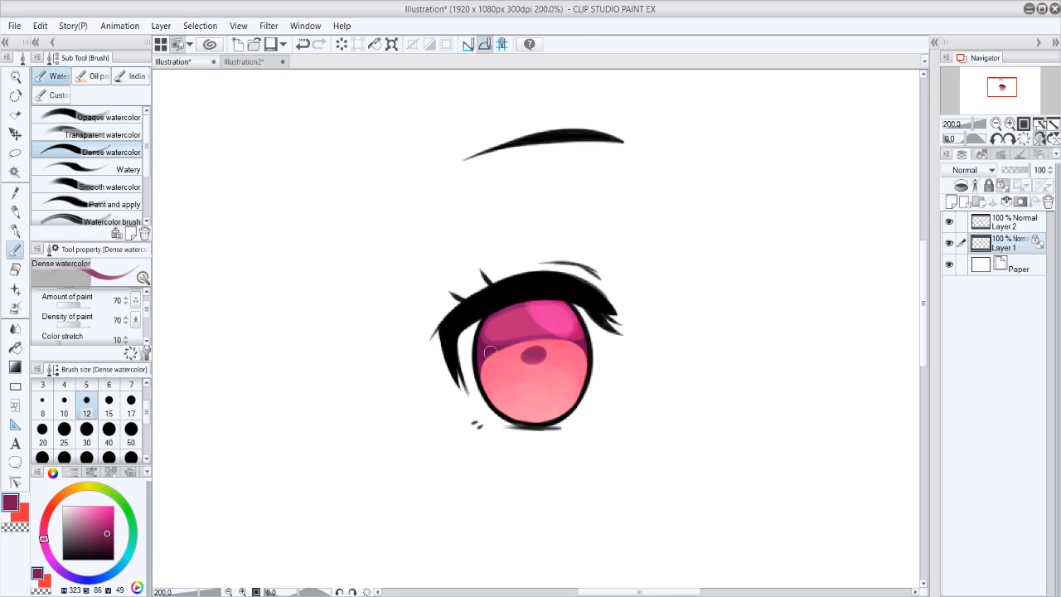
Darken the pupil with purple sampled from the iris edge and fill its centre with the band's dark pink
left_click(489, 350, "alt")
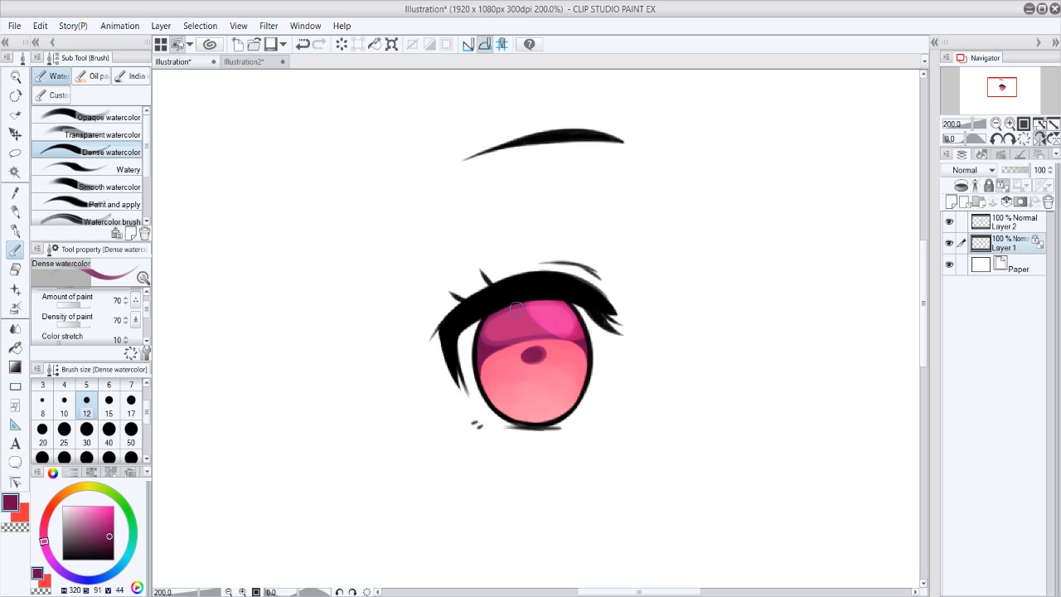
left_click(505, 321, "alt")
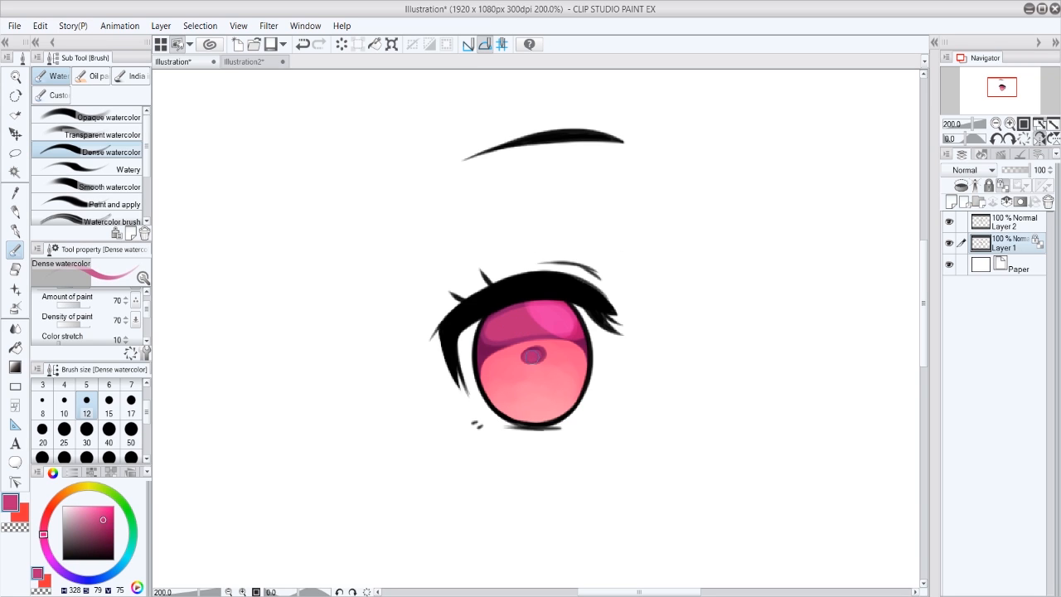
left_click(1025, 141)
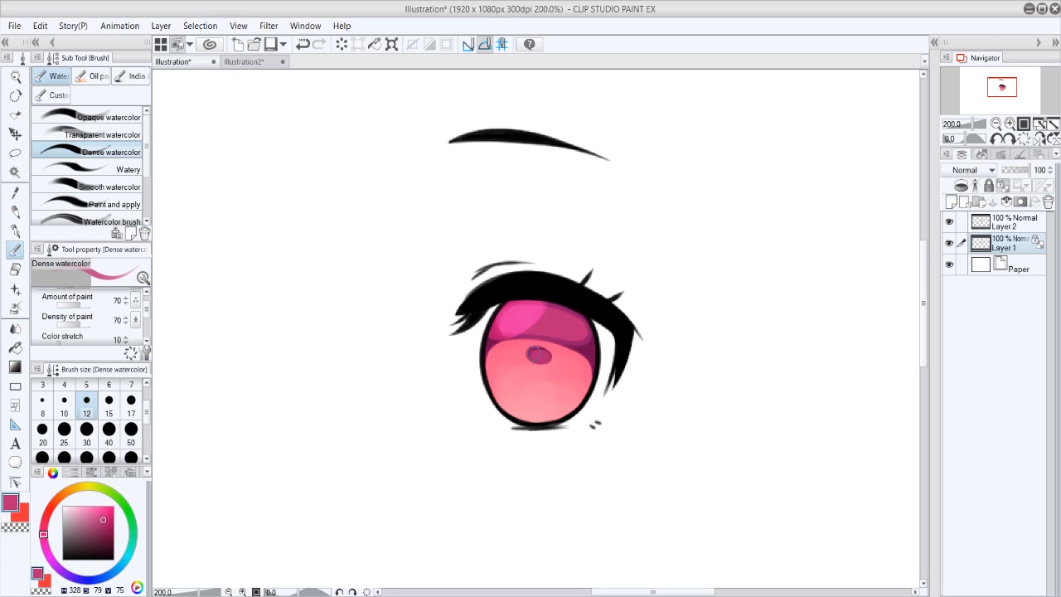
left_click(1039, 141)
left_click(1040, 141)
left_click(1041, 142)
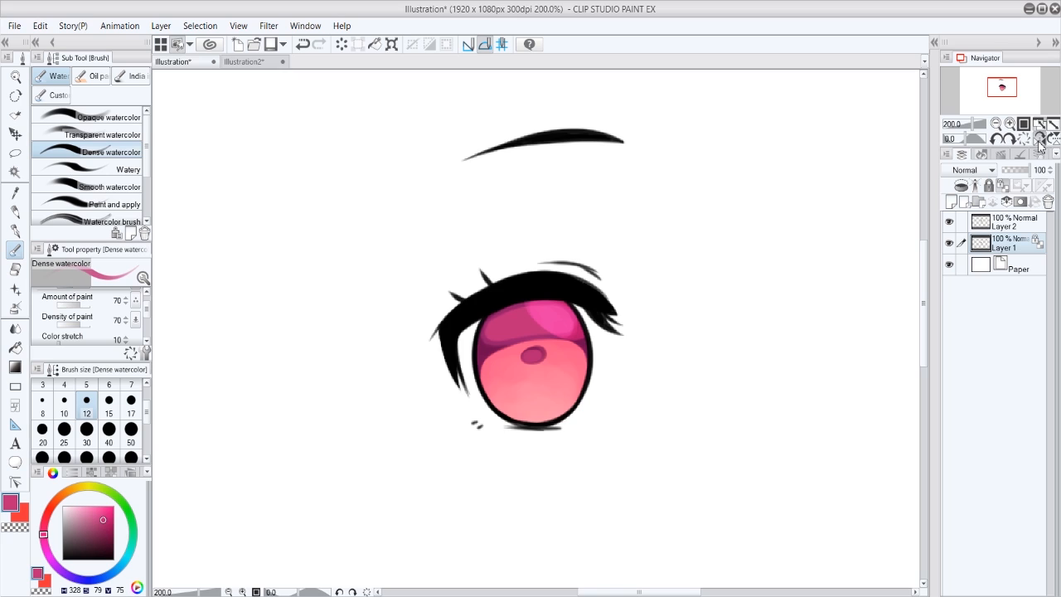
left_click(1040, 142)
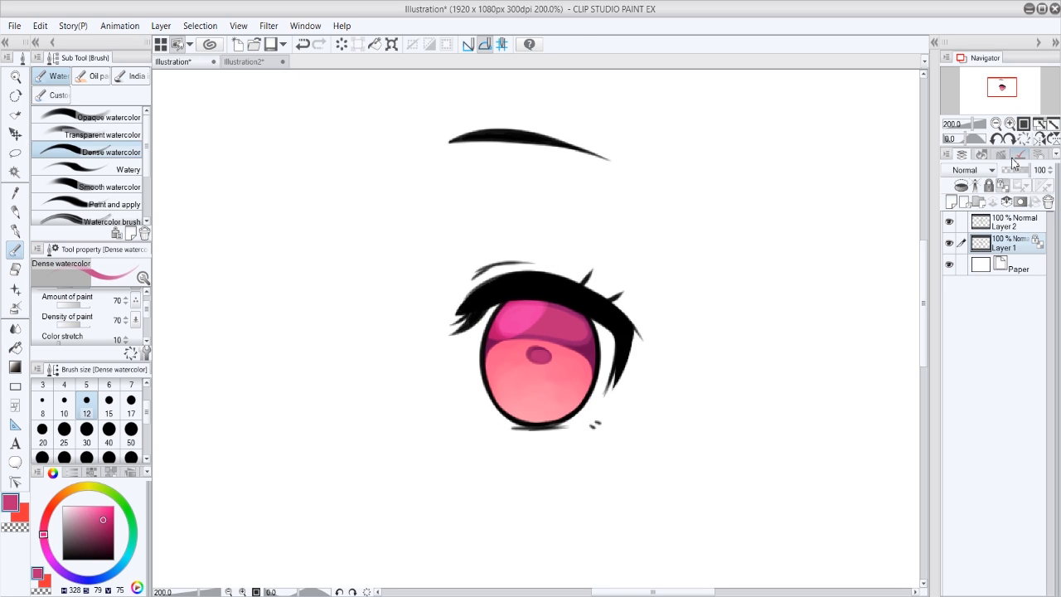
Paint a curved ring around the pupil on a new layer and reduce that layer's opacity to 36%
left_click(951, 203)
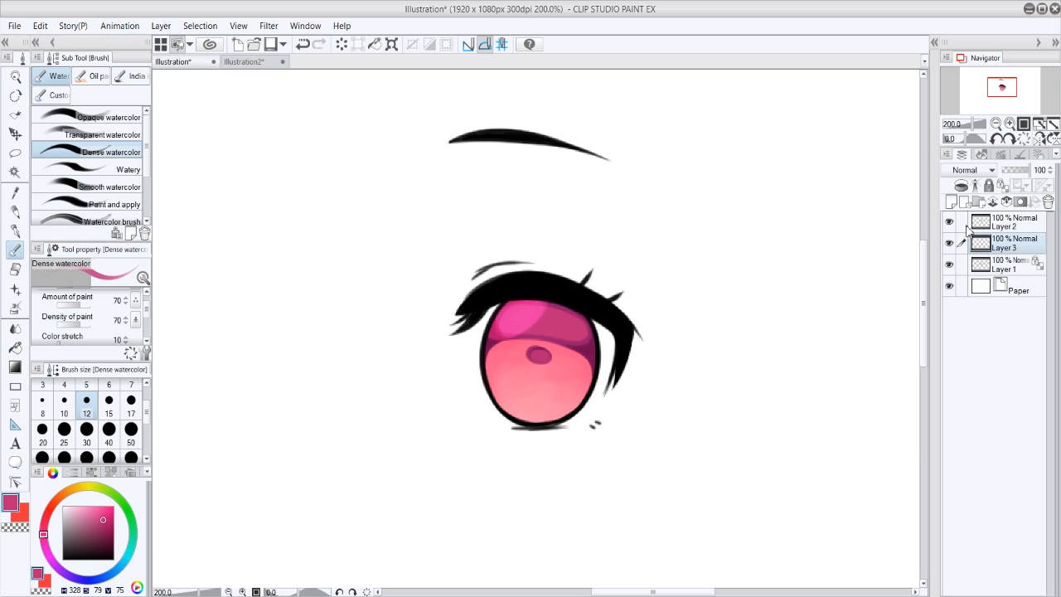
mouse_move(513, 339)
left_mouse_down()
mouse_move(511, 380)
mouse_move(528, 379)
left_mouse_up()
key("ctrl+z")
key("ctrl+z")
key("ctrl+z")
key("ctrl+z")
mouse_move(523, 341)
left_mouse_down()
mouse_move(543, 380)
mouse_move(569, 349)
left_mouse_up()
key("ctrl+z")
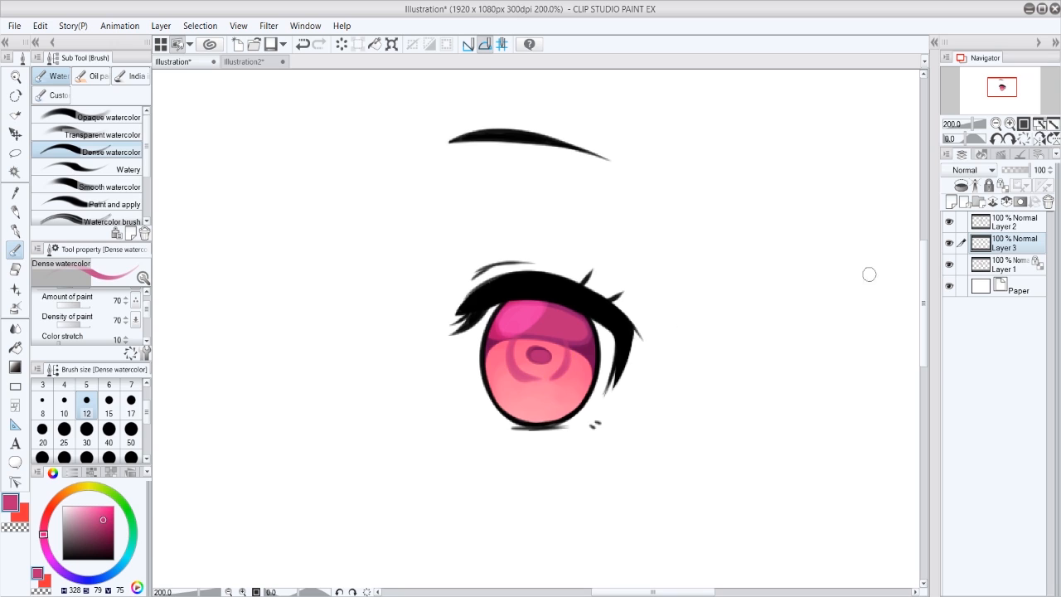
left_click(1041, 138)
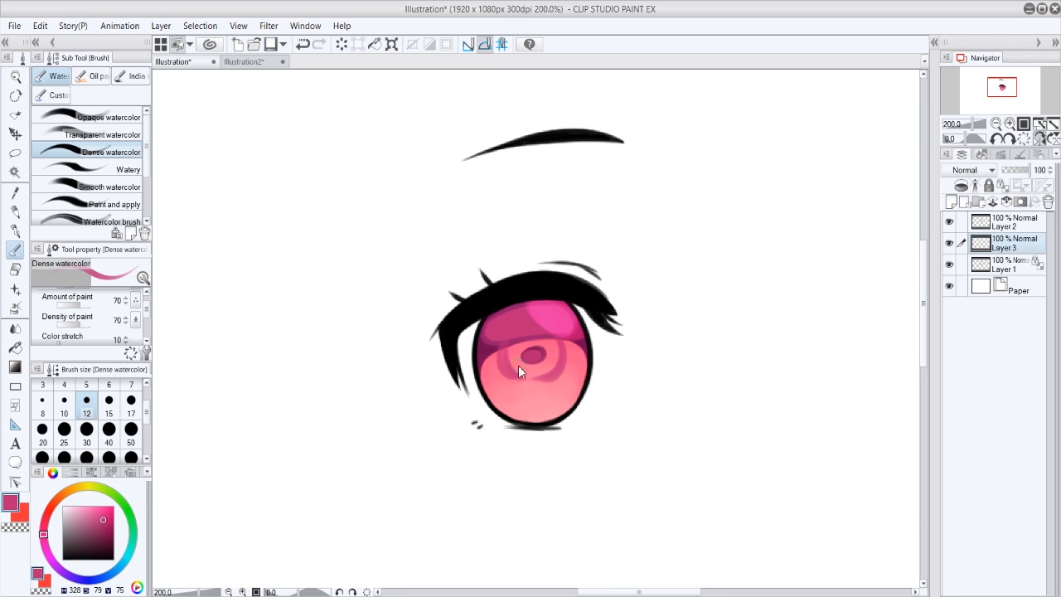
left_click(1040, 138)
key("k")
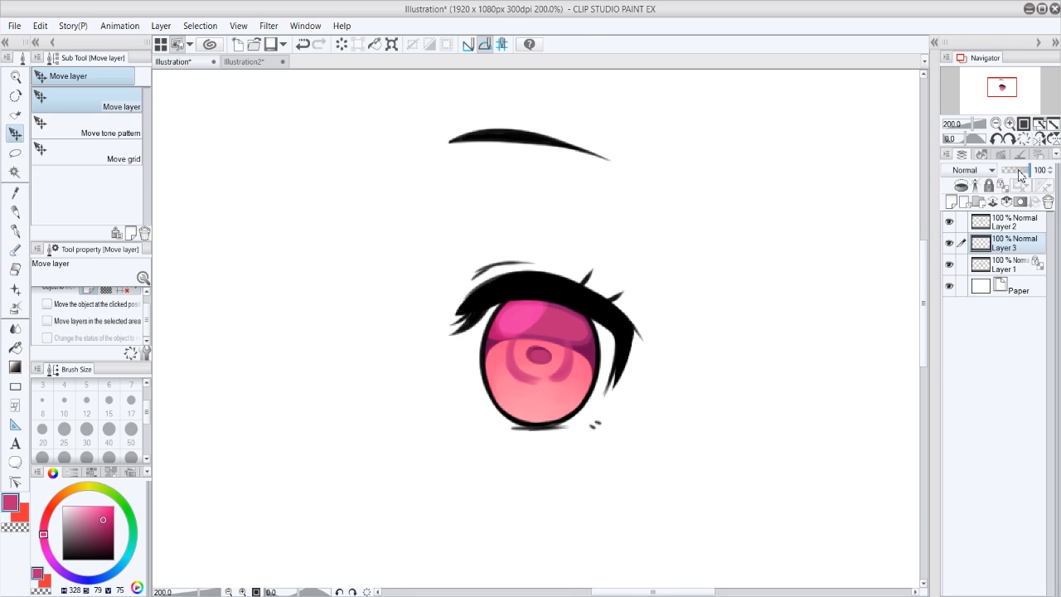
left_click(1012, 170)
Dot small spots along the ring on a new layer with the Dense watercolor brush at size 7, and delete the ring layer
left_click(952, 201)
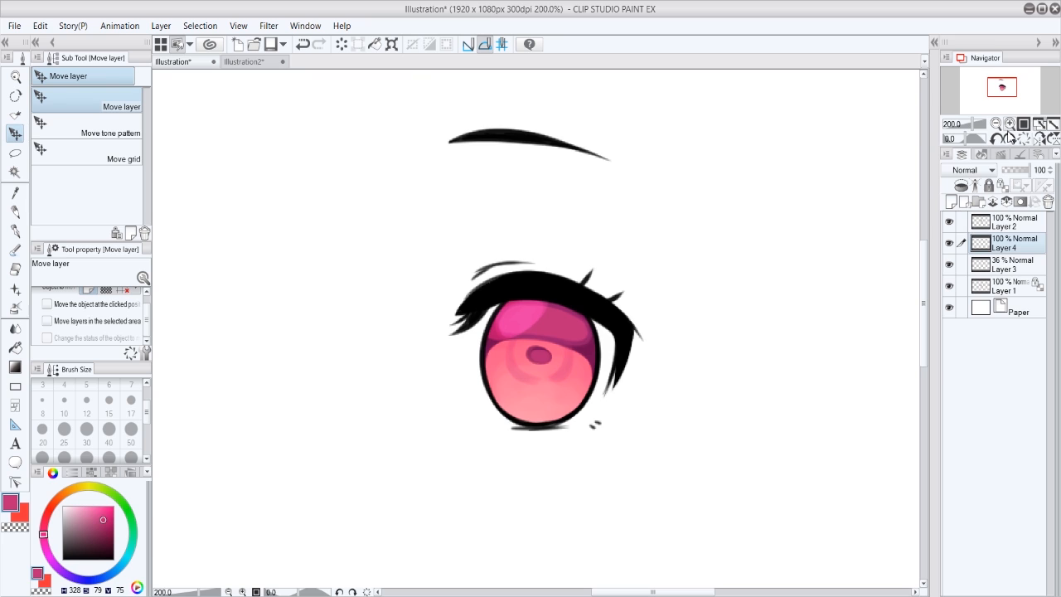
left_click(1009, 123)
key("b")
left_click(130, 388)
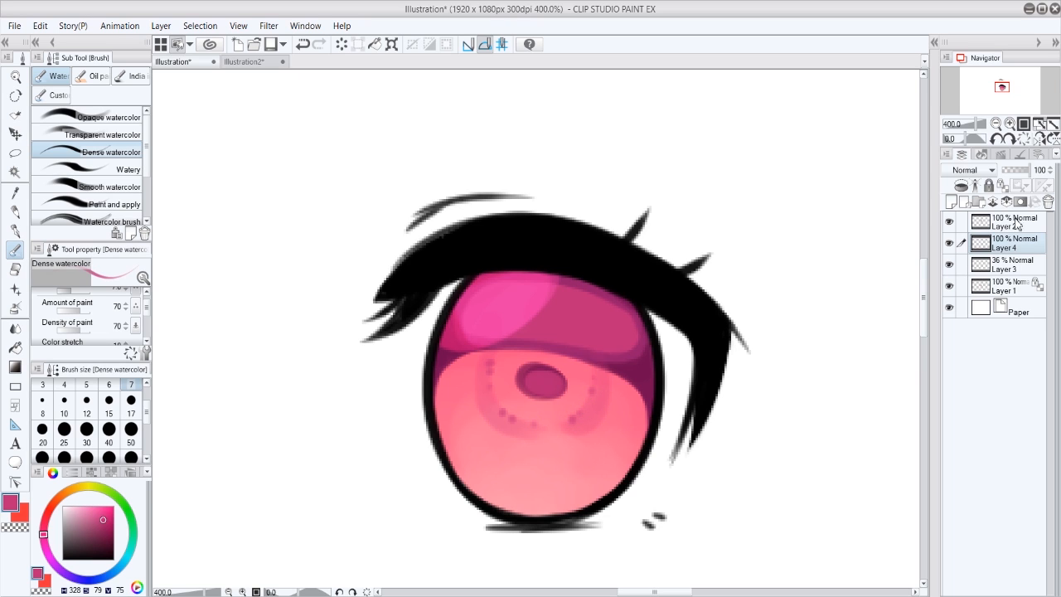
left_click(1007, 264)
left_click(1047, 202)
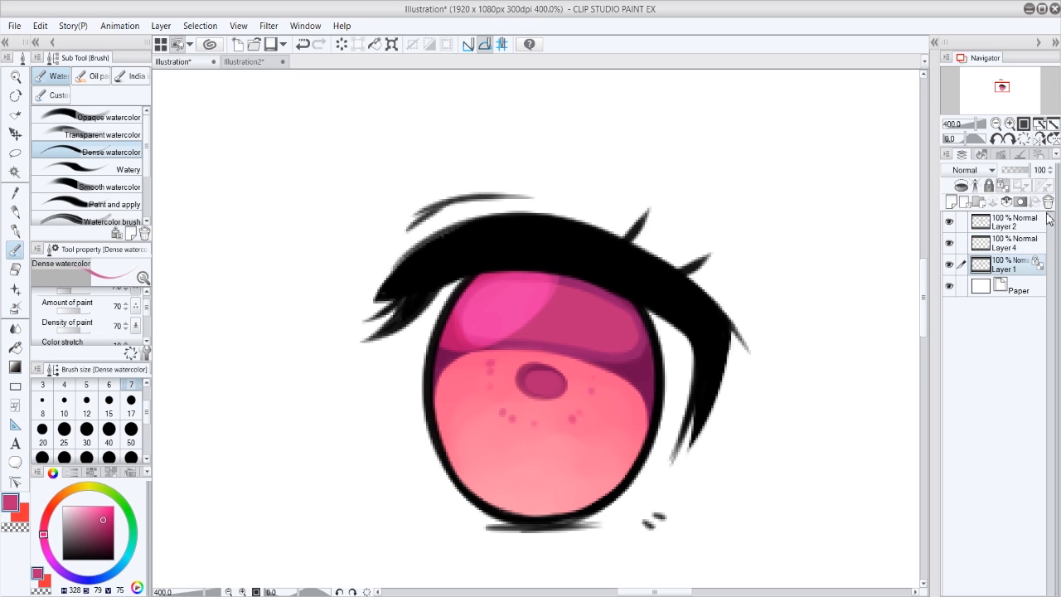
Recolour the lower spots pale pink at brush size 50 with transparent pixels locked, and merge them into the iris colour layer
left_click(997, 123)
left_click(1007, 243)
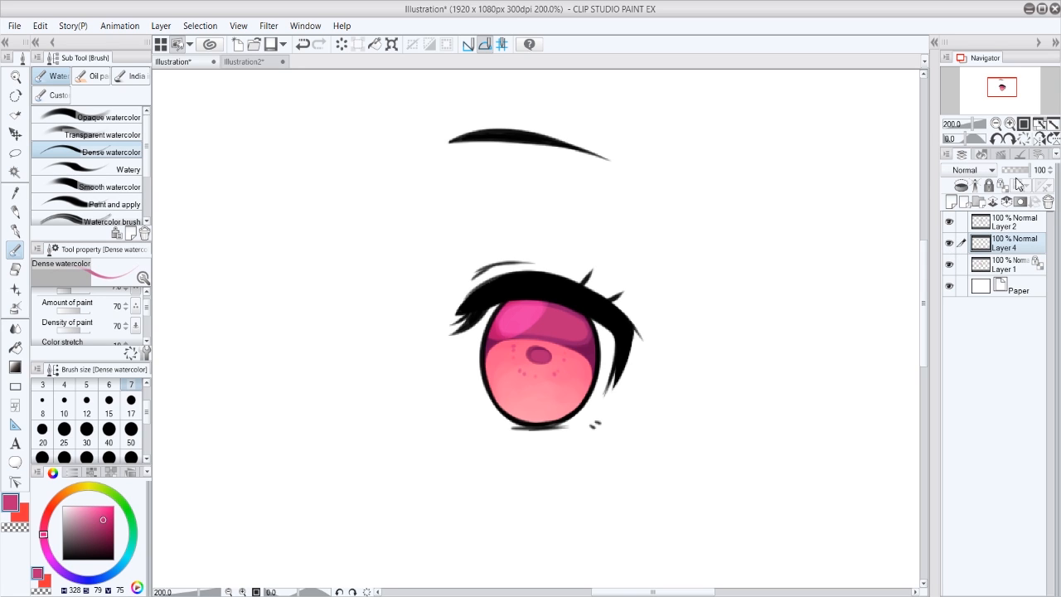
left_click(1016, 182)
left_click(73, 506)
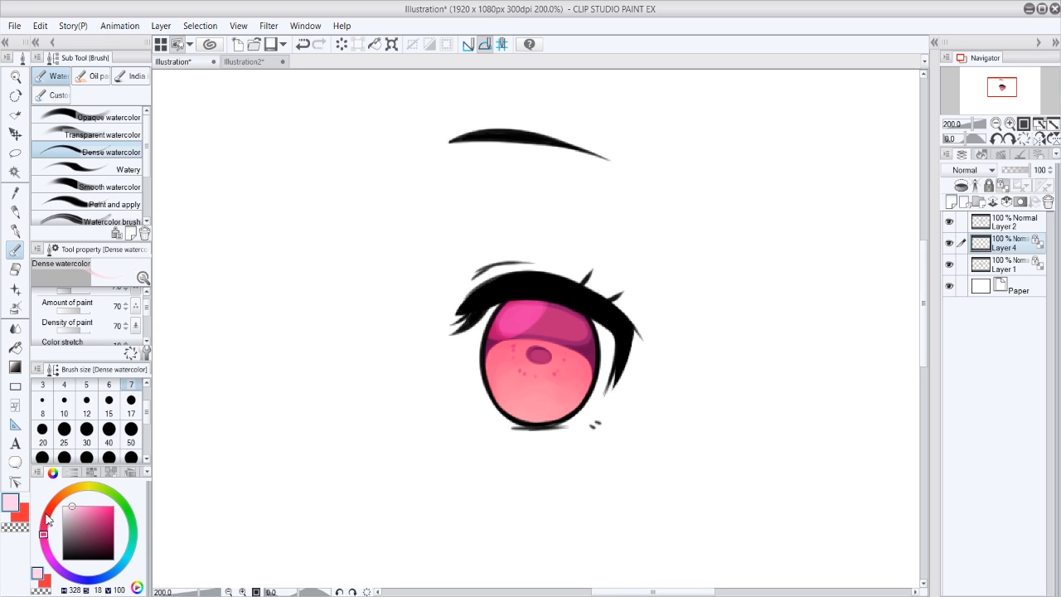
left_click(131, 406)
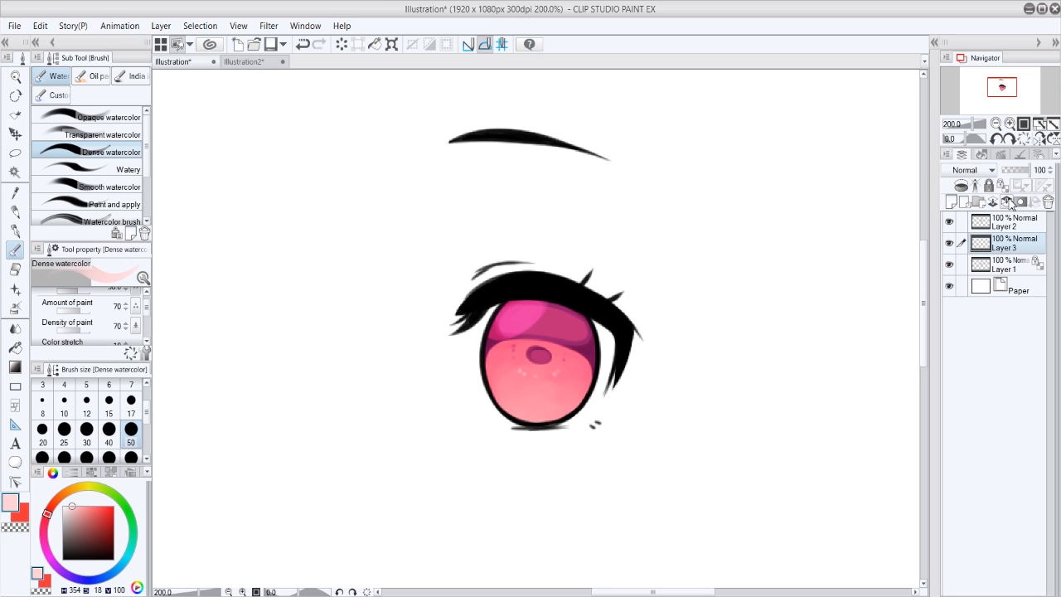
left_click(1008, 202)
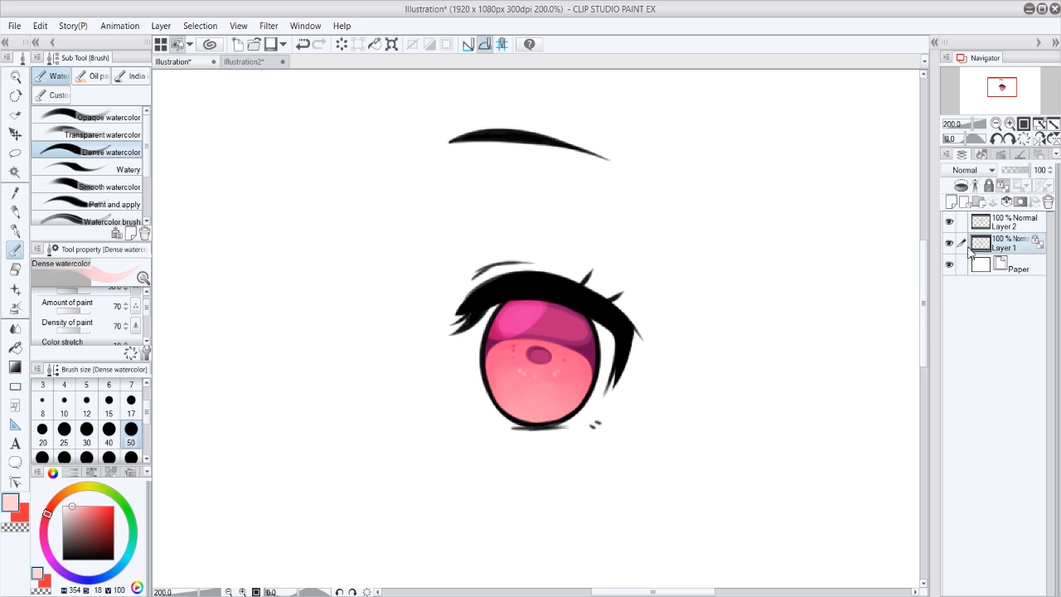
Paint the lower iris light pink on a clipped layer with the Opaque watercolor brush at size 30, and set the layer to Overlay
key("ctrl+z")
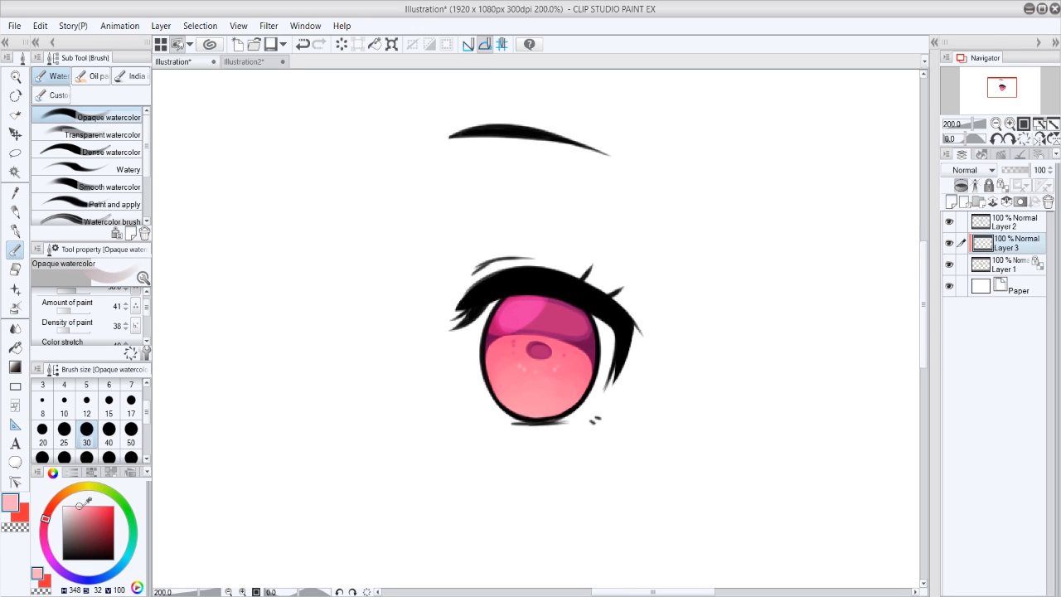
mouse_move(508, 391)
left_mouse_down()
mouse_move(571, 388)
mouse_move(562, 376)
mouse_move(571, 394)
mouse_move(523, 388)
mouse_move(513, 400)
mouse_move(533, 410)
mouse_move(557, 404)
mouse_move(520, 389)
mouse_move(524, 398)
mouse_move(540, 405)
mouse_move(511, 373)
mouse_move(573, 386)
left_mouse_up()
key("h")
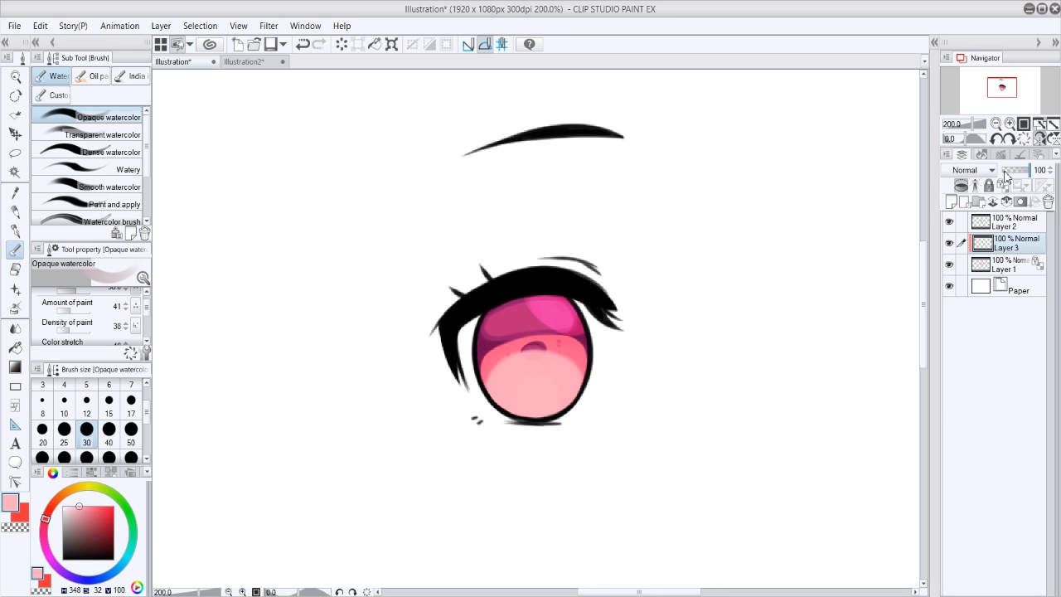
left_click(962, 335)
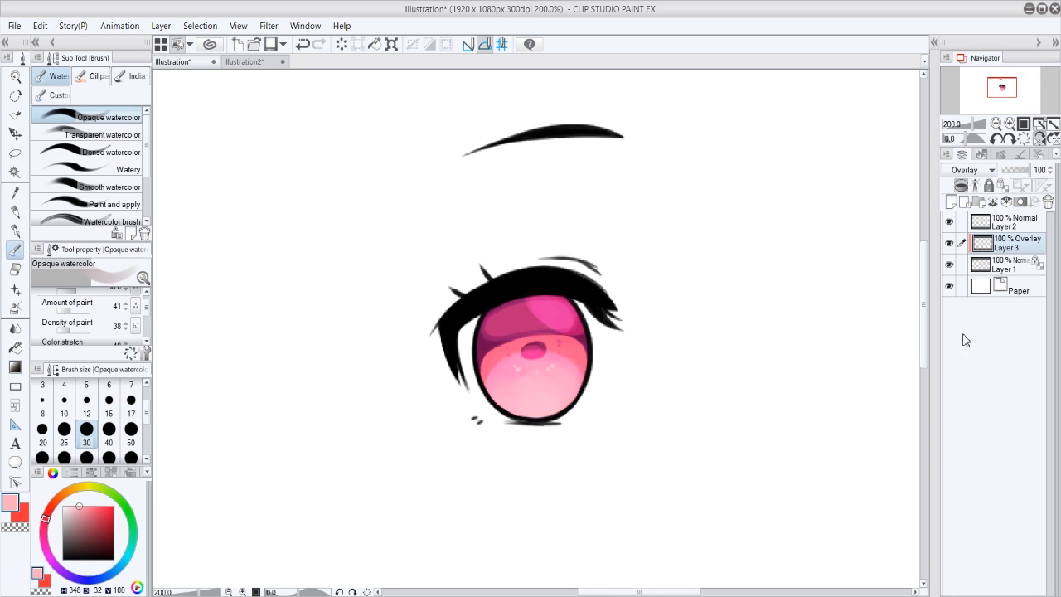
Lock the Overlay layer's transparent pixels and recolour the lower iris glow pale peach with the brush at size 50
left_click(1003, 186)
key("h")
left_click(131, 431)
left_click(49, 509)
left_click_drag(514, 393, 554, 370)
key("ctrl+z")
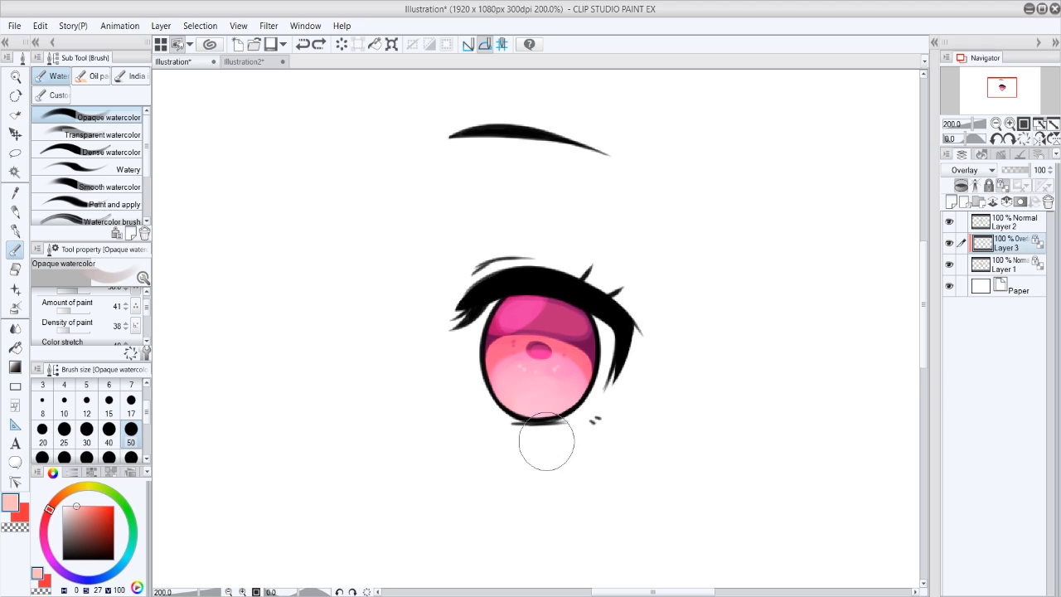
left_click_drag(62, 509, 55, 501)
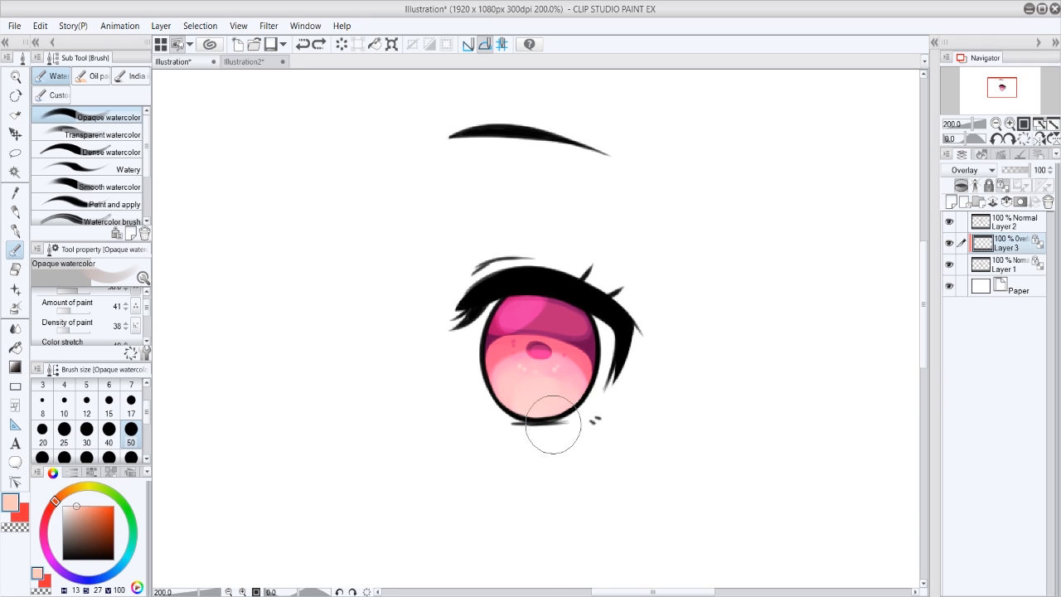
Set the Overlay glow layer's opacity to 74% and merge it into the iris colour layer
mouse_move(1033, 174)
left_mouse_down()
mouse_move(1017, 174)
mouse_move(1026, 175)
left_mouse_up()
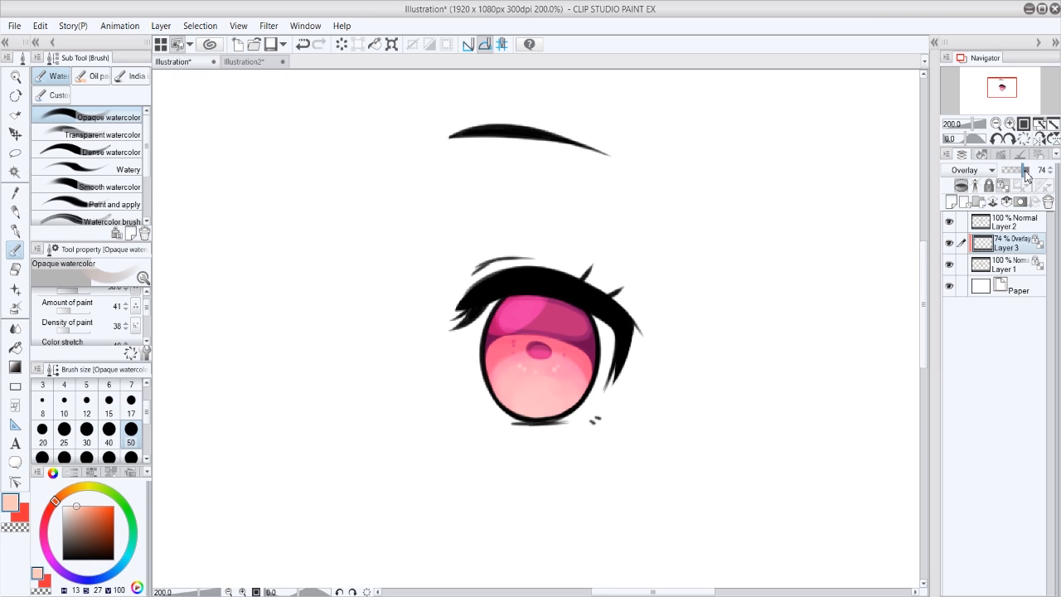
left_click(1007, 202)
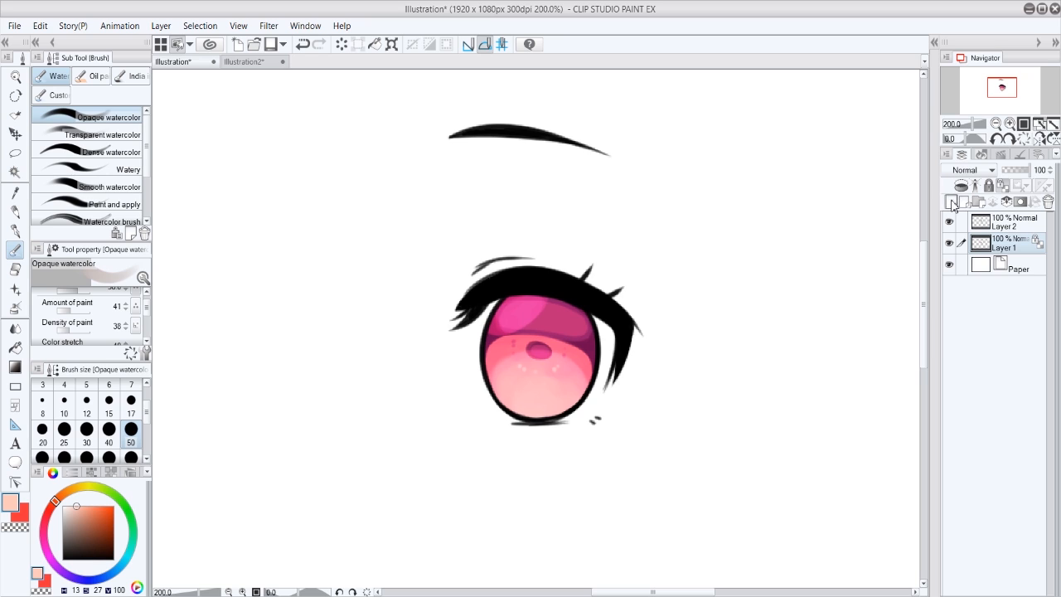
Paint a thin white rim inside the iris outline on a new clipped layer with the Dense watercolor brush at size 7
left_click(953, 203)
left_click(1010, 122)
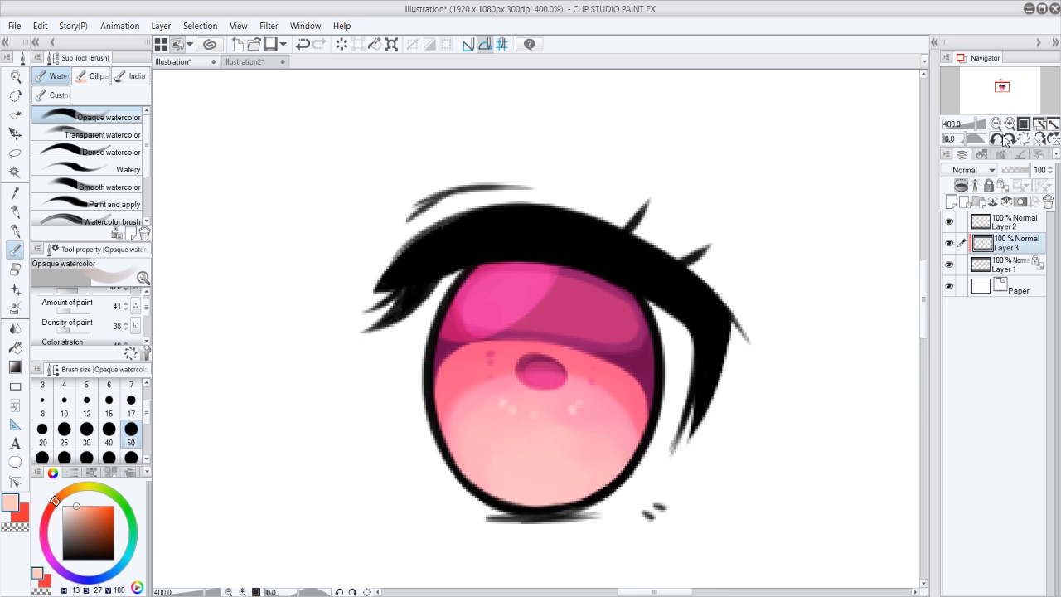
left_click(130, 403)
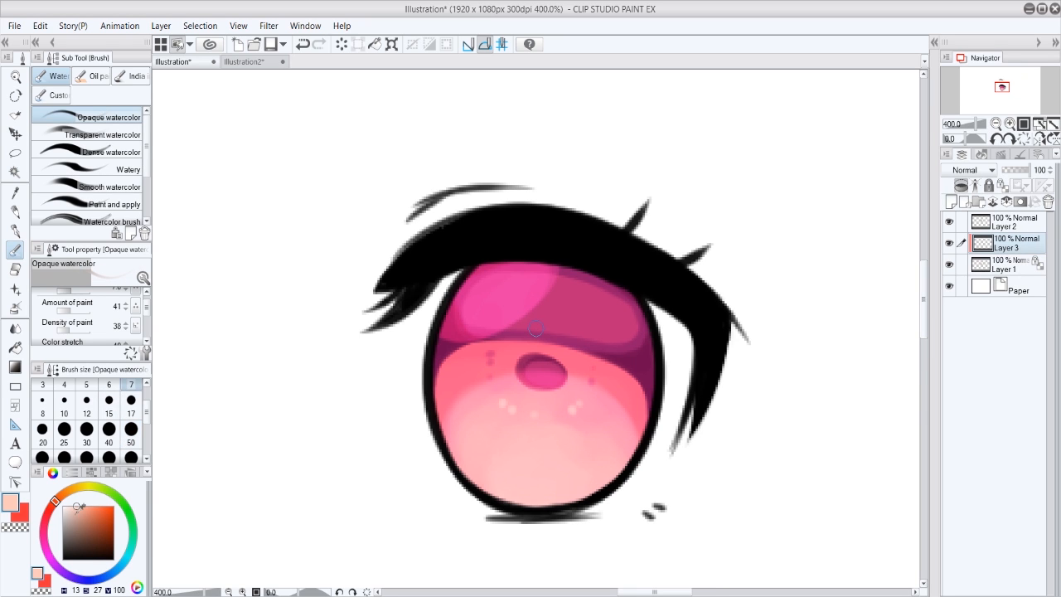
left_click(125, 150)
left_click(130, 385)
left_click_drag(71, 509, 58, 481)
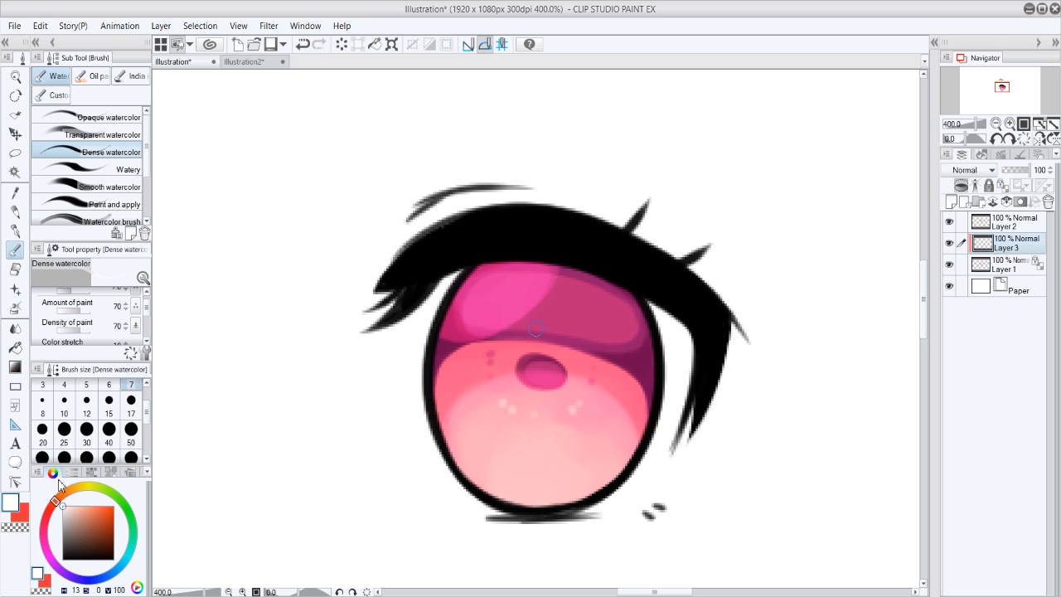
mouse_move(475, 269)
left_mouse_down()
mouse_move(461, 311)
mouse_move(449, 298)
mouse_move(469, 271)
mouse_move(427, 386)
mouse_move(454, 293)
mouse_move(439, 443)
left_mouse_up()
mouse_move(440, 338)
left_mouse_down()
mouse_move(474, 464)
mouse_move(466, 478)
left_mouse_up()
key("ctrl+z")
mouse_move(443, 396)
left_mouse_down()
mouse_move(477, 483)
mouse_move(535, 505)
mouse_move(581, 501)
mouse_move(639, 431)
left_mouse_up()
left_click_drag(624, 467, 647, 300)
Touch up the white rim along the iris side in the horizontally flipped view
left_click(1039, 140)
left_click_drag(427, 425, 439, 295)
mouse_move(433, 439)
left_mouse_down()
mouse_move(437, 298)
mouse_move(426, 355)
left_mouse_up()
key("ctrl+z")
left_click(1039, 139)
Set the white rim layer to Overlay at 52% opacity and fade parts of it with the Soft eraser
left_click_drag(1023, 171, 1040, 170)
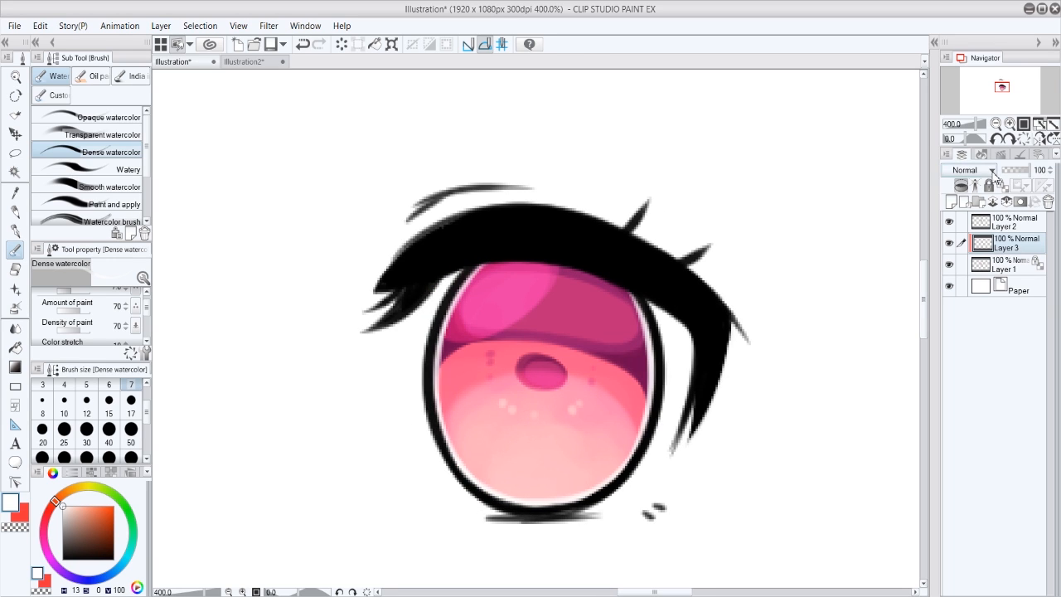
left_click(959, 358)
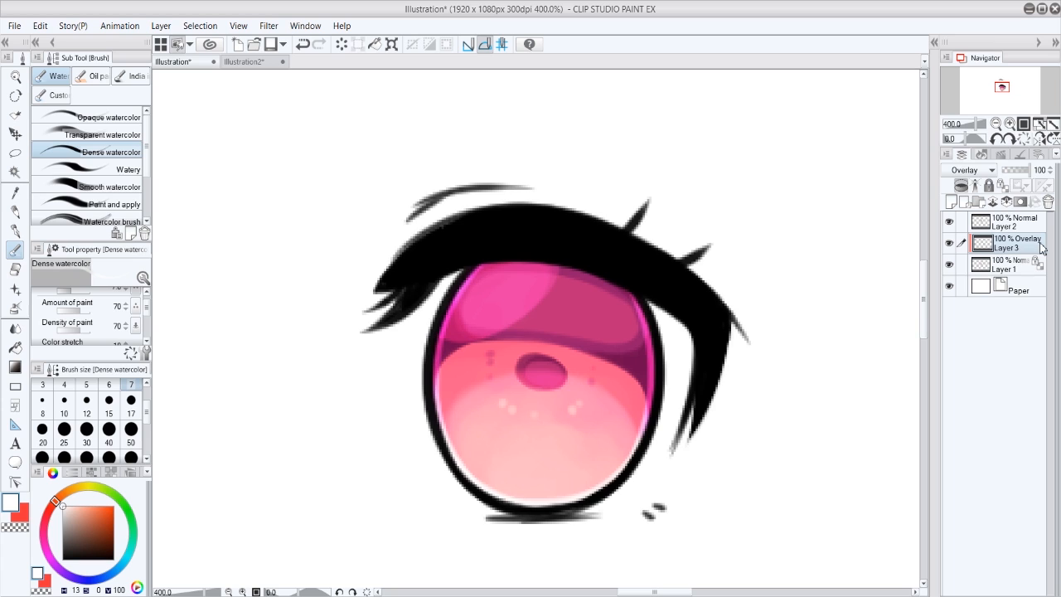
left_click(1025, 171)
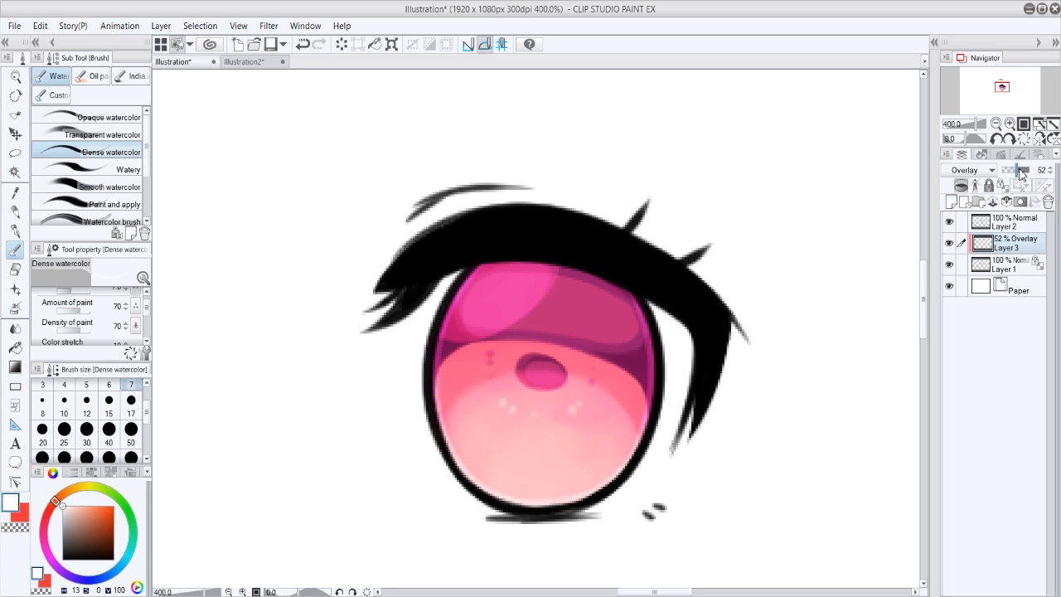
left_click(16, 271)
left_click(126, 124)
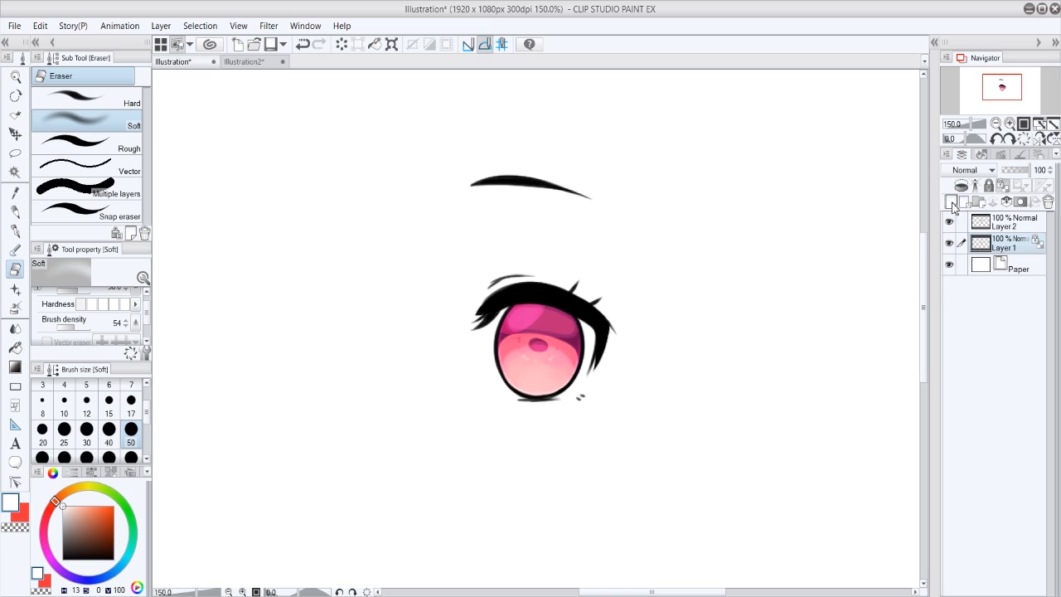
Shade the upper iris dark purple on a new clipped layer with the Soft airbrush at size 50, and set the layer to Multiply
left_click(952, 202)
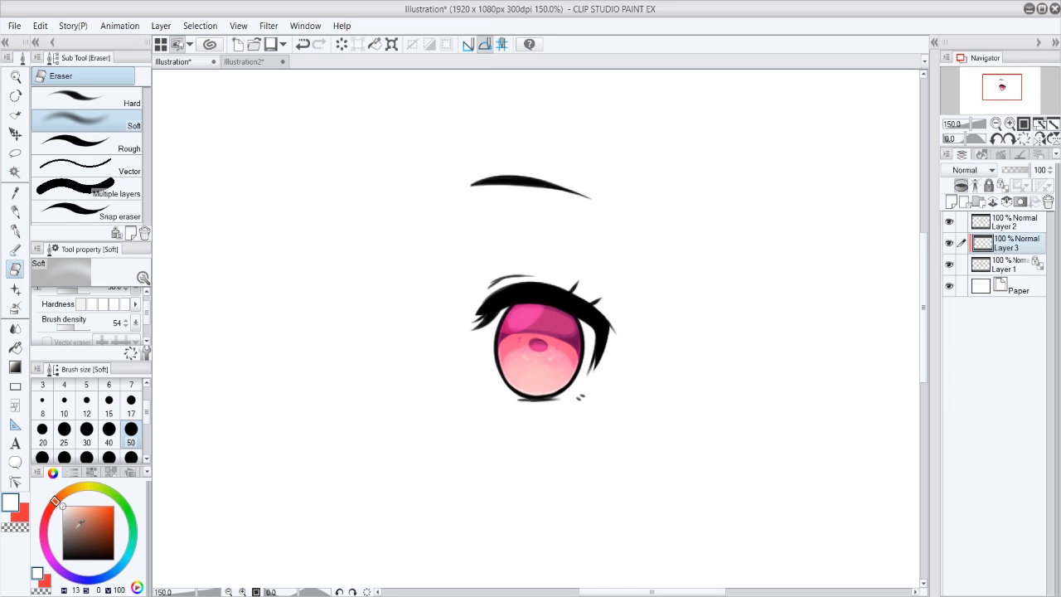
left_click(102, 537)
left_click(43, 537)
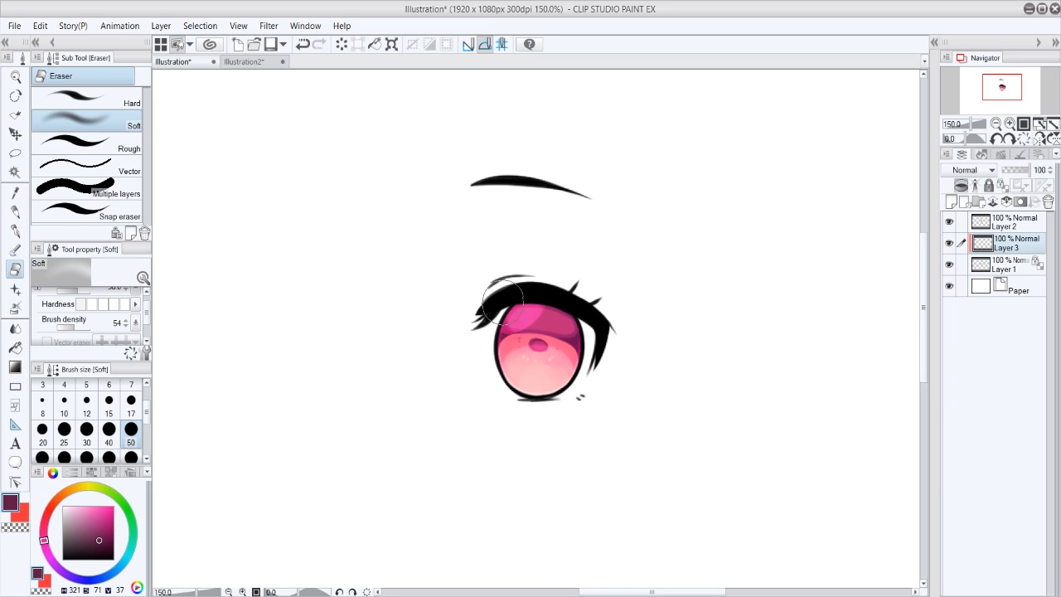
left_click(15, 308)
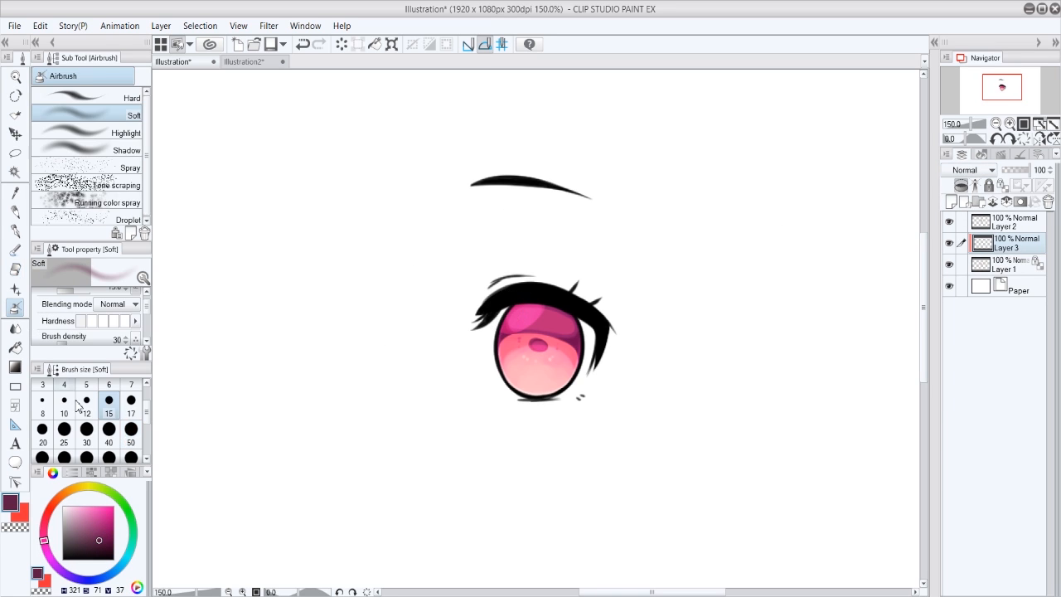
left_click(131, 437)
mouse_move(482, 330)
left_mouse_down()
mouse_move(556, 299)
mouse_move(599, 327)
mouse_move(525, 305)
mouse_move(540, 302)
mouse_move(556, 307)
mouse_move(500, 316)
mouse_move(534, 302)
mouse_move(605, 338)
mouse_move(504, 311)
mouse_move(596, 340)
left_mouse_up()
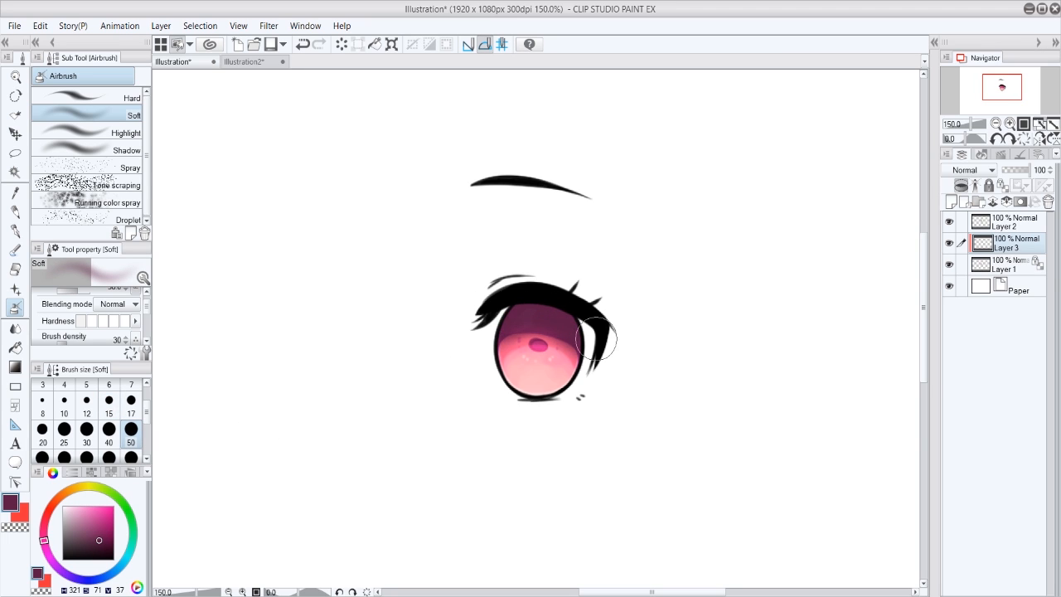
left_click(980, 216)
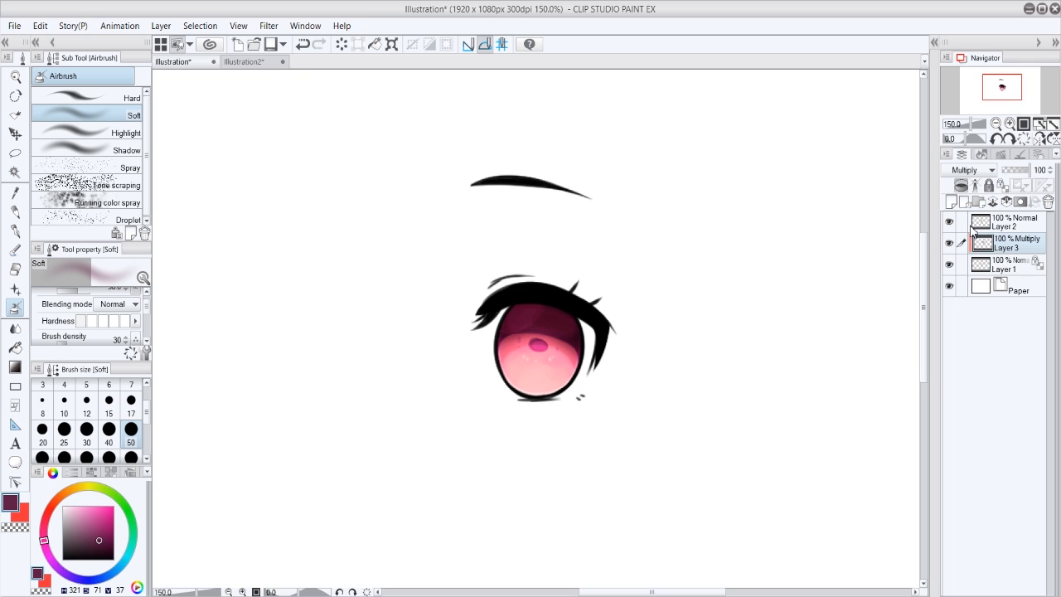
Recolour the Multiply shadow a more saturated magenta with transparent pixels locked, and set the layer's opacity to 100%
left_click_drag(1015, 174, 1024, 176)
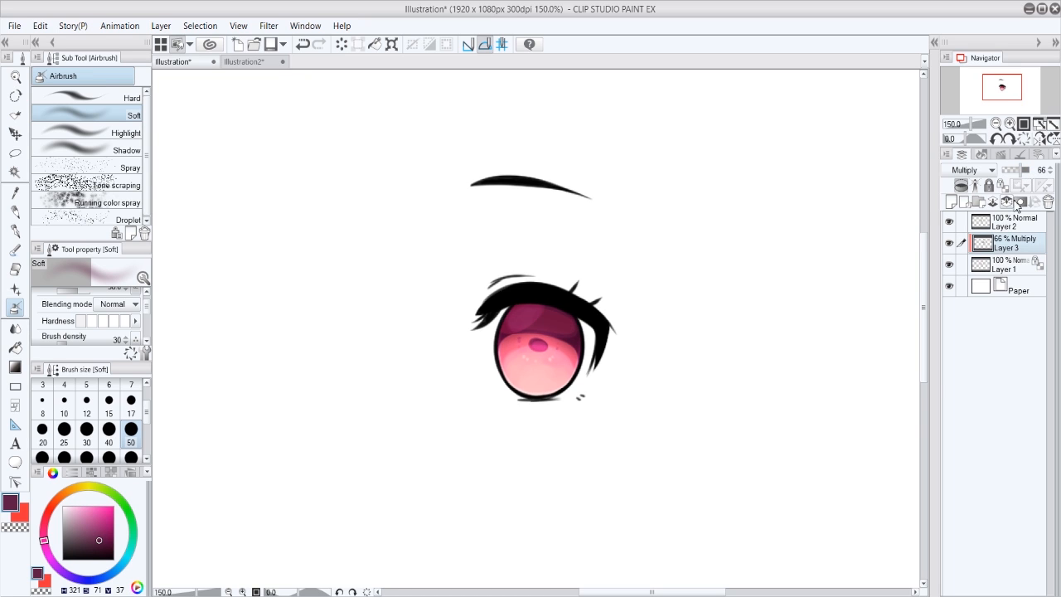
left_click_drag(113, 527, 106, 532)
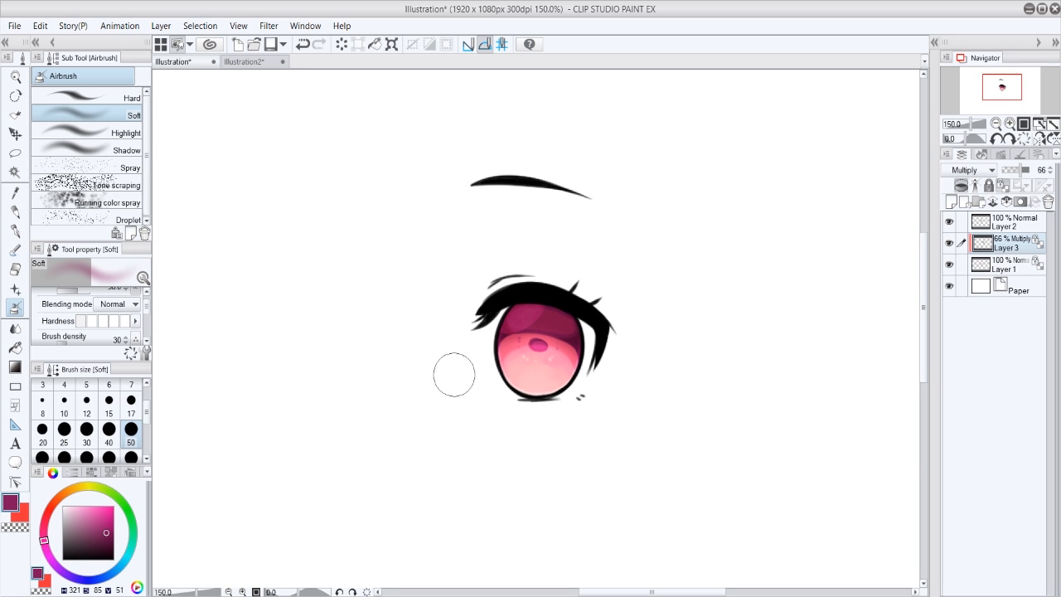
mouse_move(1022, 174)
left_mouse_down()
mouse_move(1040, 179)
mouse_move(1021, 175)
left_mouse_up()
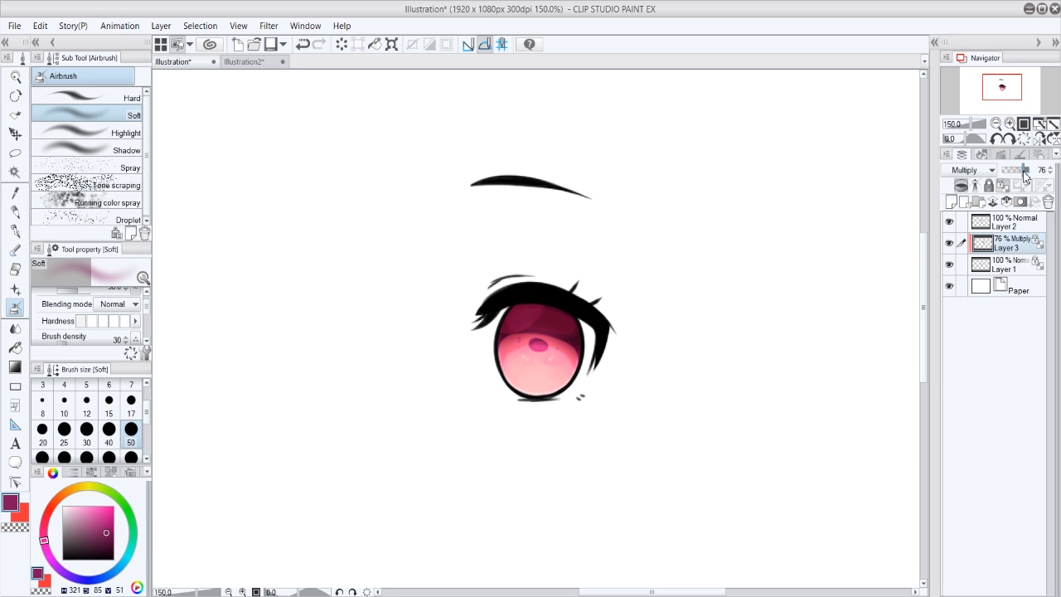
left_click(1040, 139)
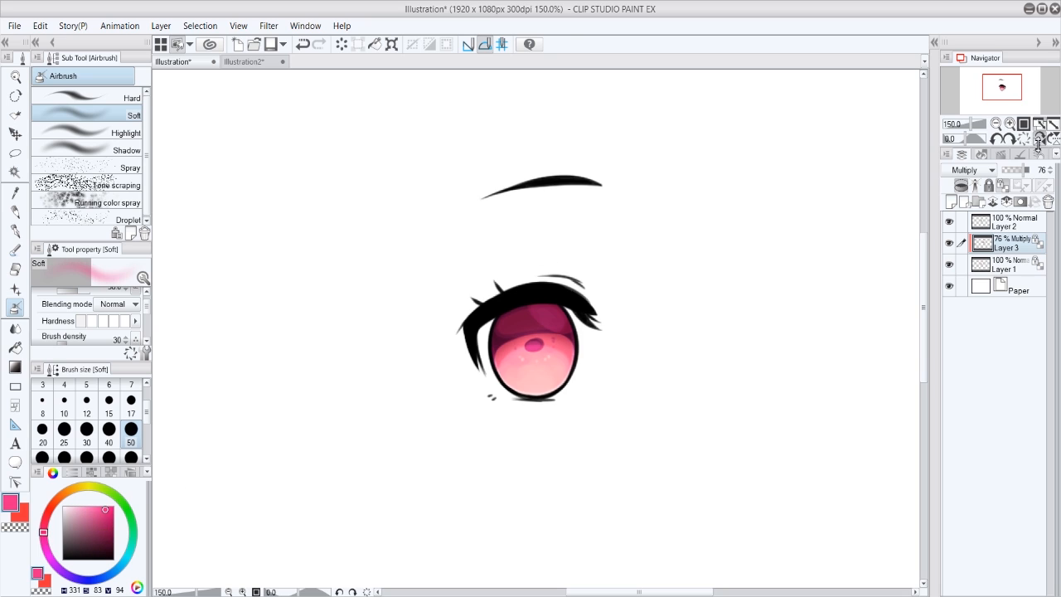
left_click(1040, 139)
left_click(1038, 172)
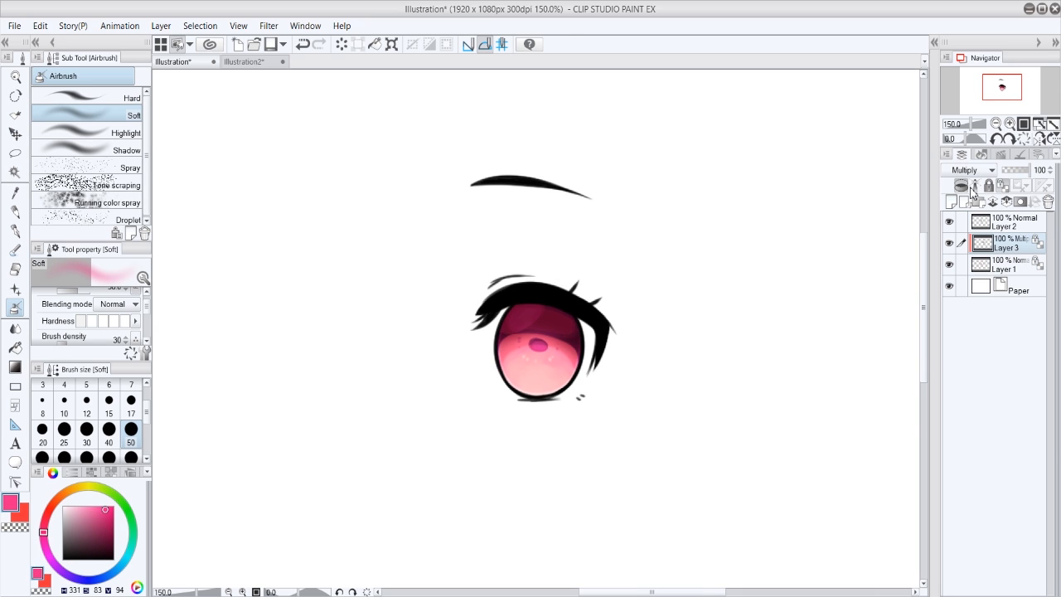
Set the iris shadow layer to Multiply, compare the iris with and without it, and merge it into the iris layer
left_click(971, 189)
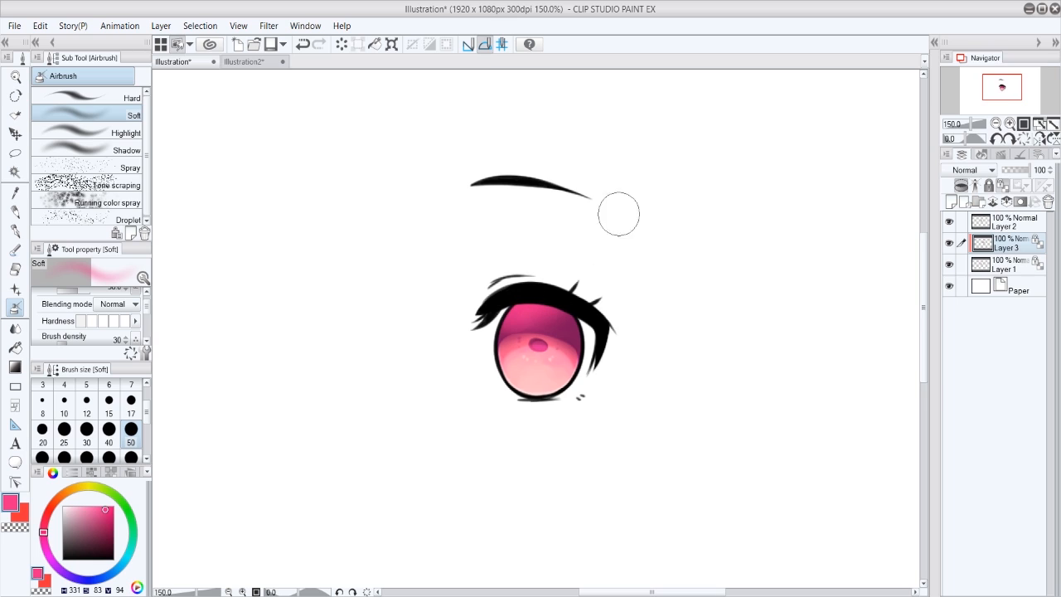
left_click(976, 171)
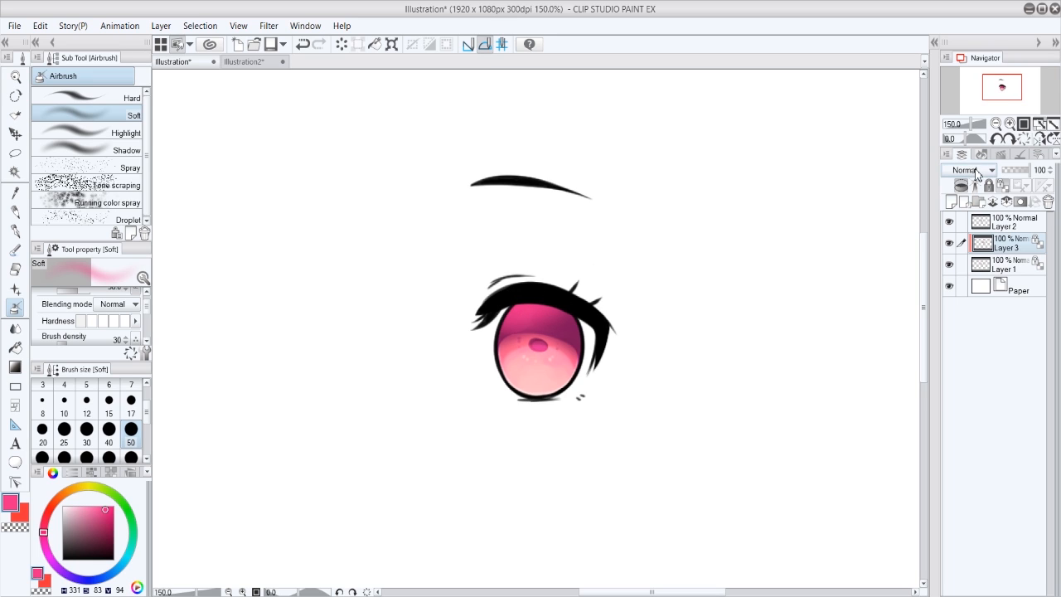
left_click(972, 219)
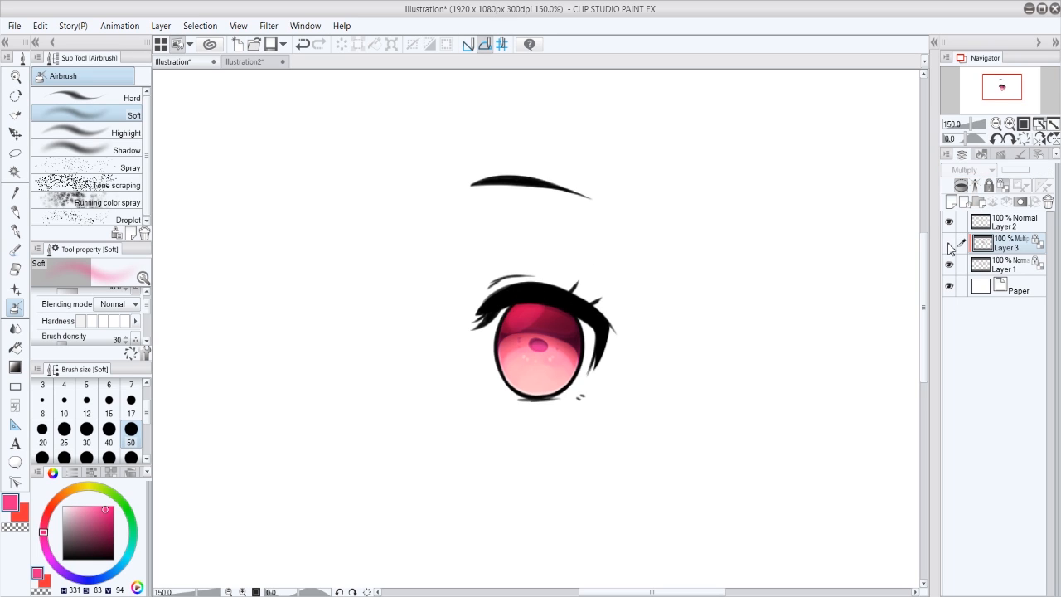
left_click(950, 244)
left_click(950, 244)
left_click(950, 244)
left_click(950, 244)
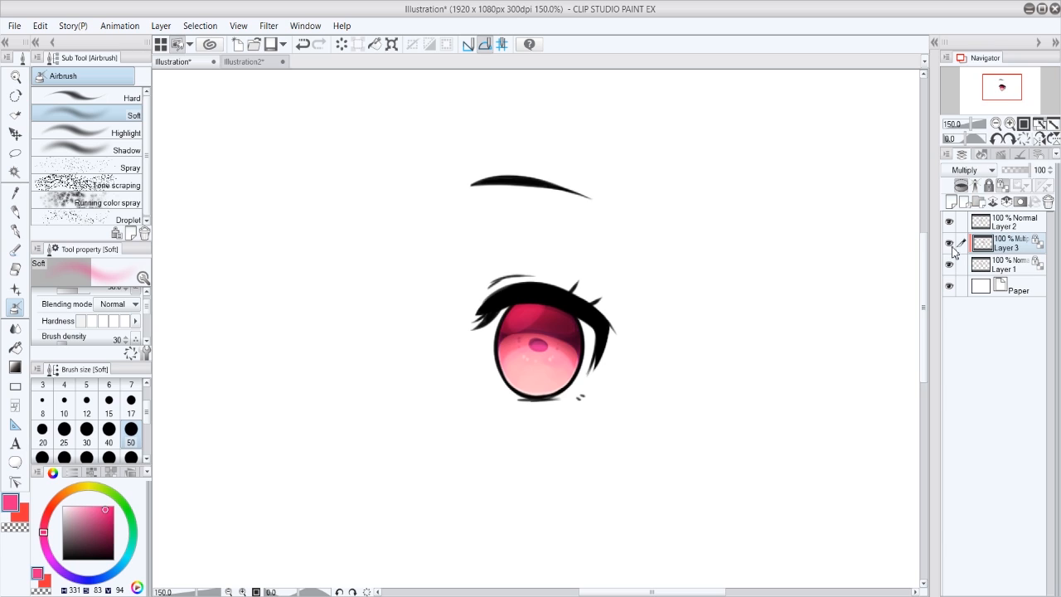
left_click(1018, 203)
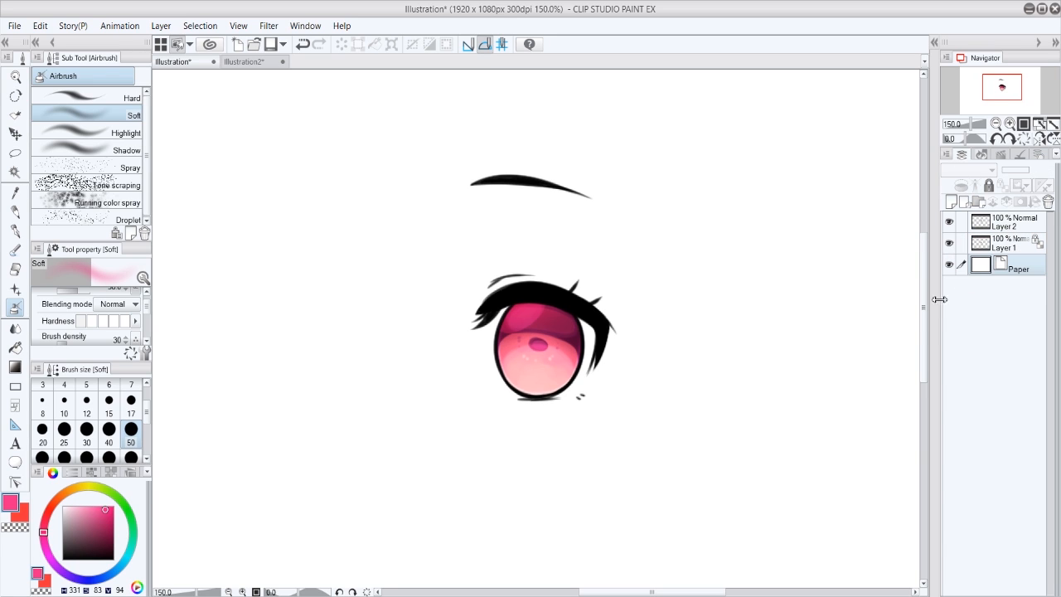
On a new layer below the iris layer, paint blue (H 214, S 75, V 100) along the iris's left side with the Darker pencil at size 15
left_click(966, 204)
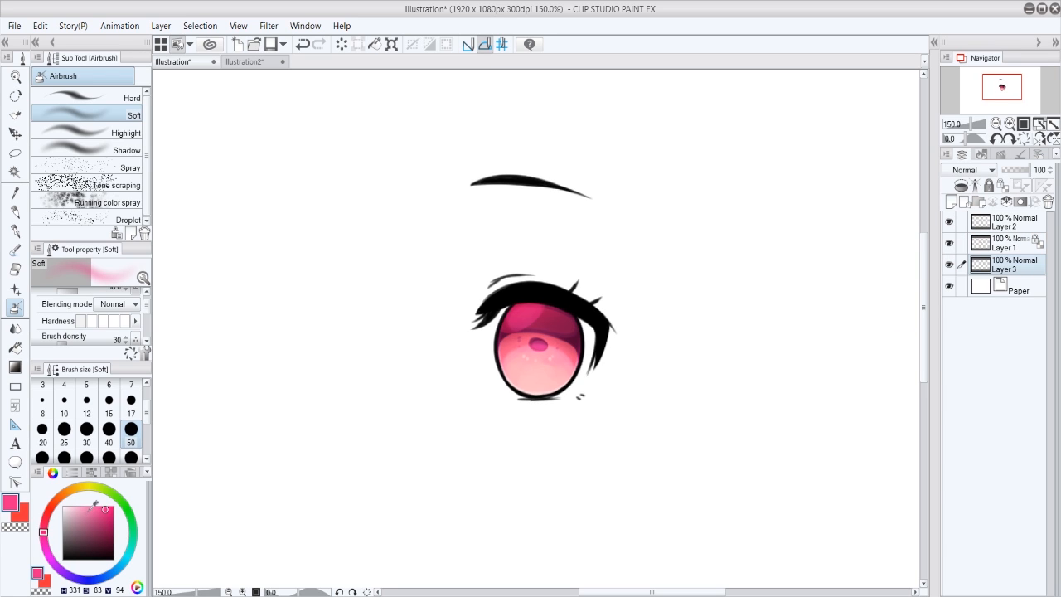
left_click_drag(96, 503, 87, 503)
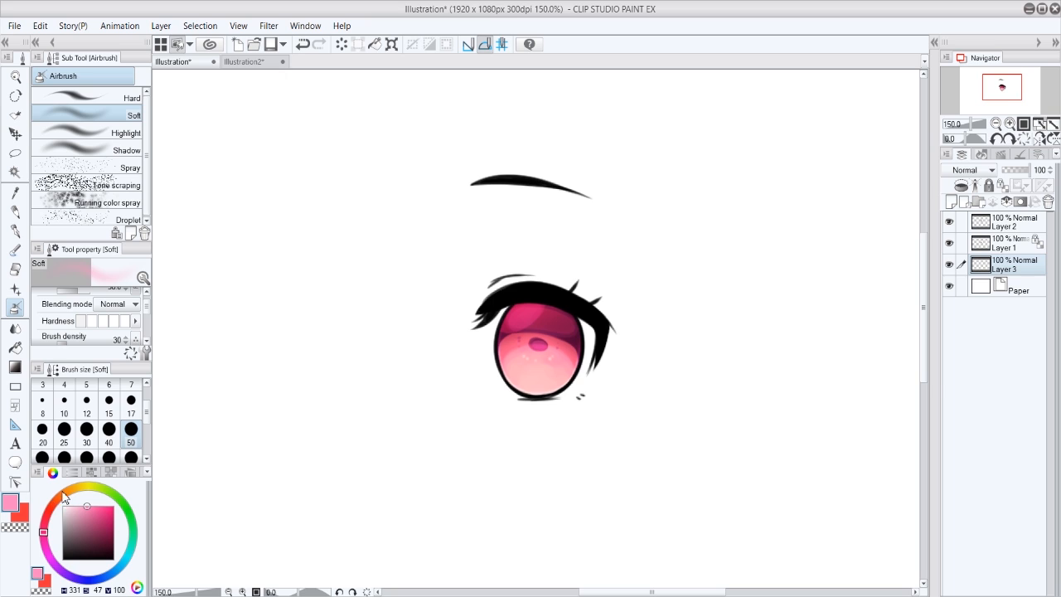
left_click_drag(58, 500, 64, 495)
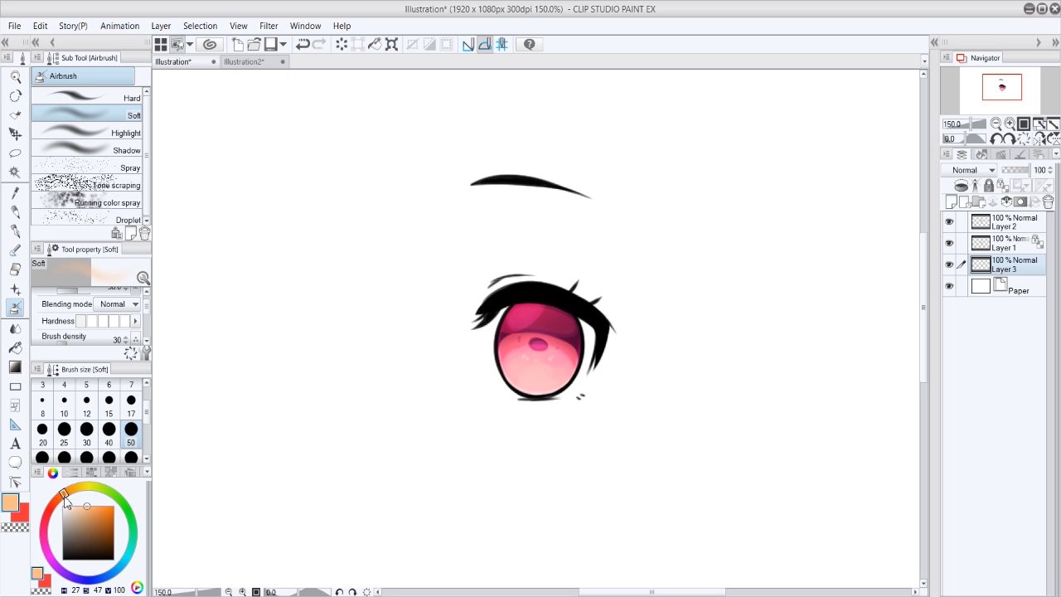
left_click(51, 508)
left_click(102, 506)
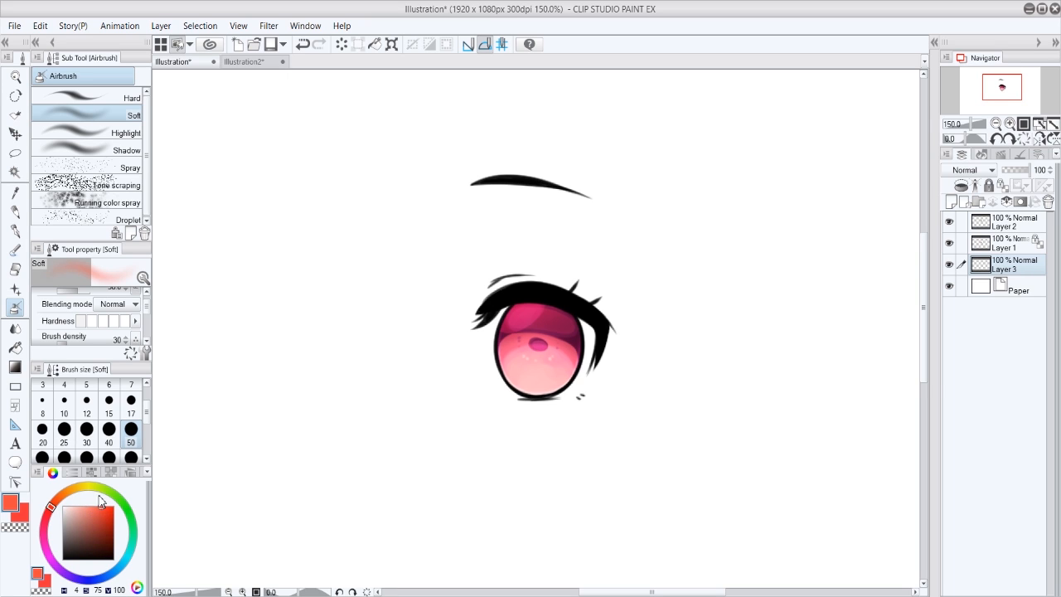
left_click(108, 576)
left_click(15, 231)
left_click(17, 251)
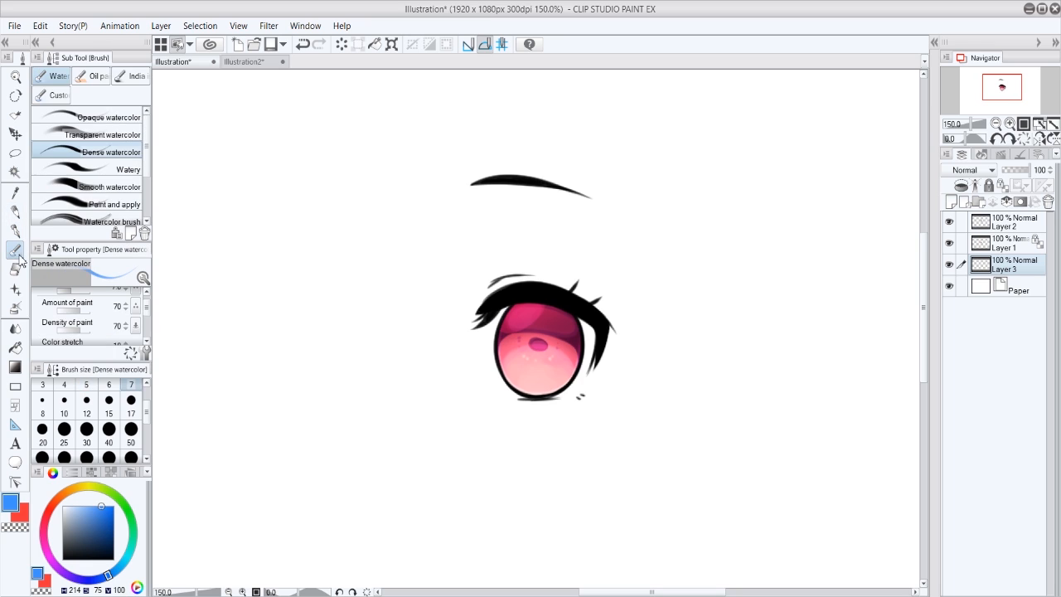
left_click(1009, 123)
left_click(15, 211)
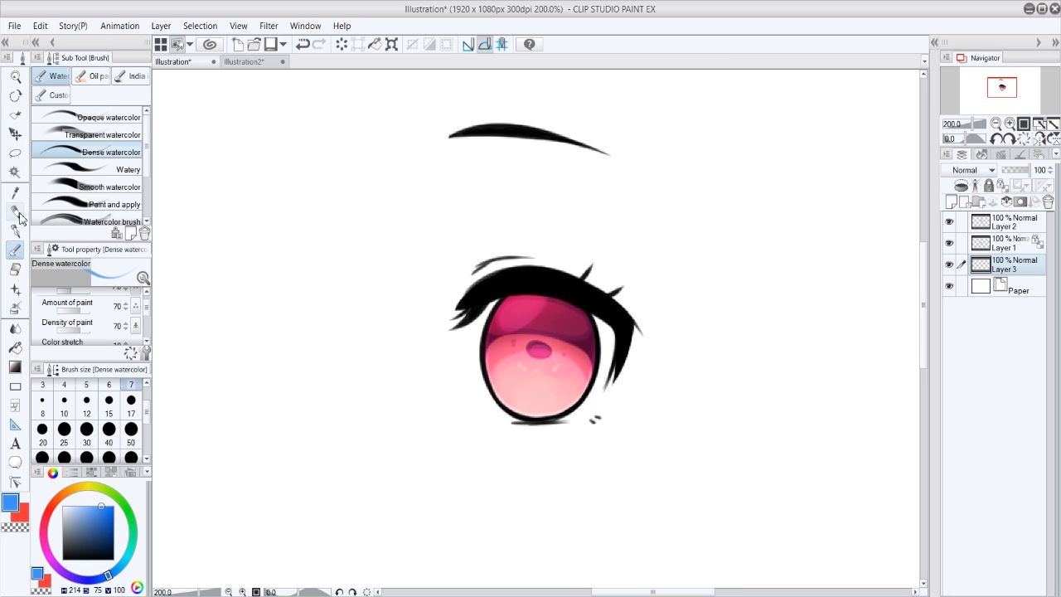
mouse_move(495, 301)
left_mouse_down()
mouse_move(478, 370)
mouse_move(507, 417)
left_mouse_up()
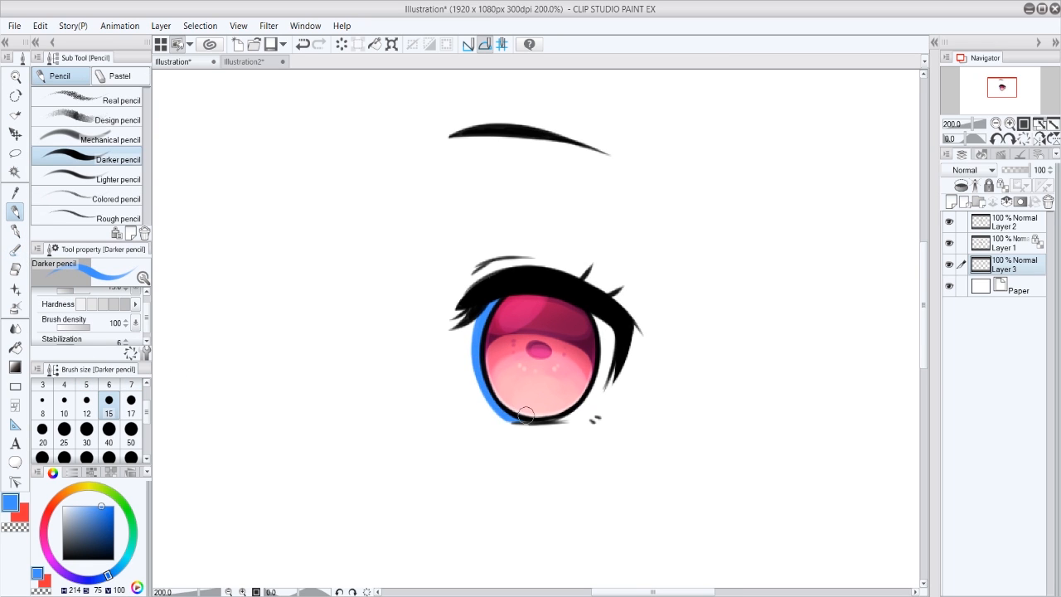
Paint the eye white blue on the right side of the iris, extending it down to the lower lash line
left_click(1040, 138)
mouse_move(476, 320)
left_mouse_down()
mouse_move(465, 332)
mouse_move(499, 410)
left_mouse_up()
mouse_move(463, 357)
left_mouse_down()
mouse_move(515, 411)
mouse_move(499, 417)
mouse_move(579, 414)
left_mouse_up()
key("ctrl+z")
left_click(1041, 138)
key("ctrl+z")
Clean up the outer edges of the blue eye white with the Soft eraser at size 7, checking it in the horizontally flipped view
left_click(19, 270)
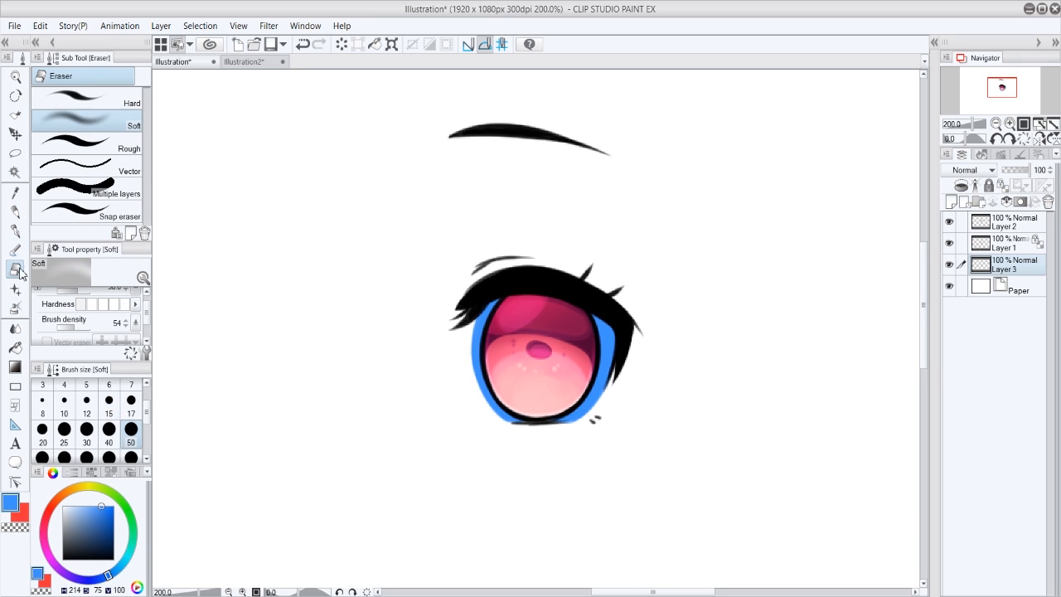
left_click(131, 385)
key("h")
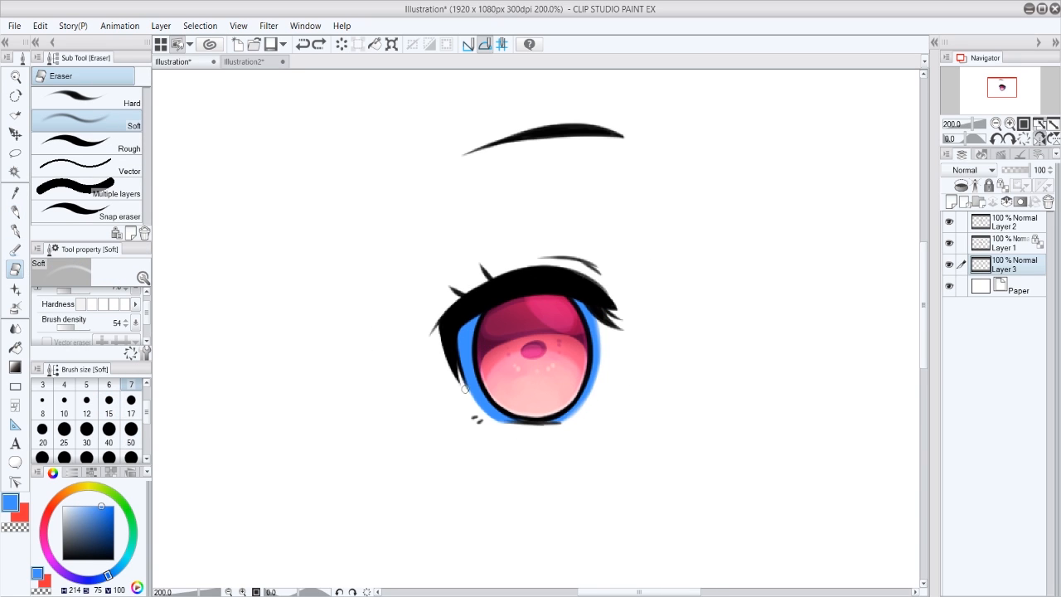
key("h")
Recolour the blue eye white light grey (H 214, S 0, V 96) with transparent pixels locked, using the G-pen at size 50
left_click(15, 233)
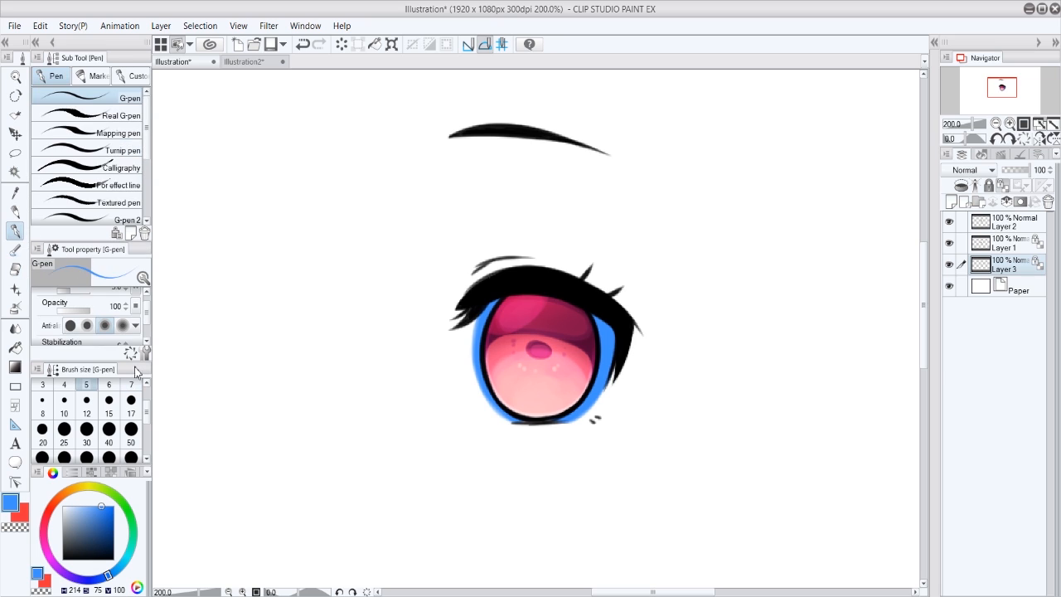
left_click(65, 506)
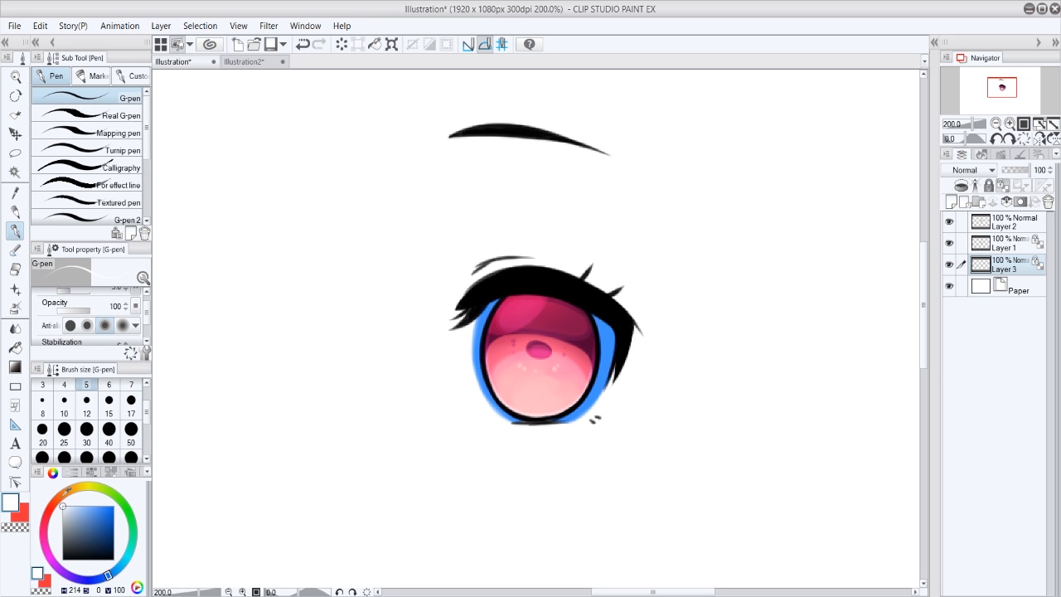
left_click(131, 429)
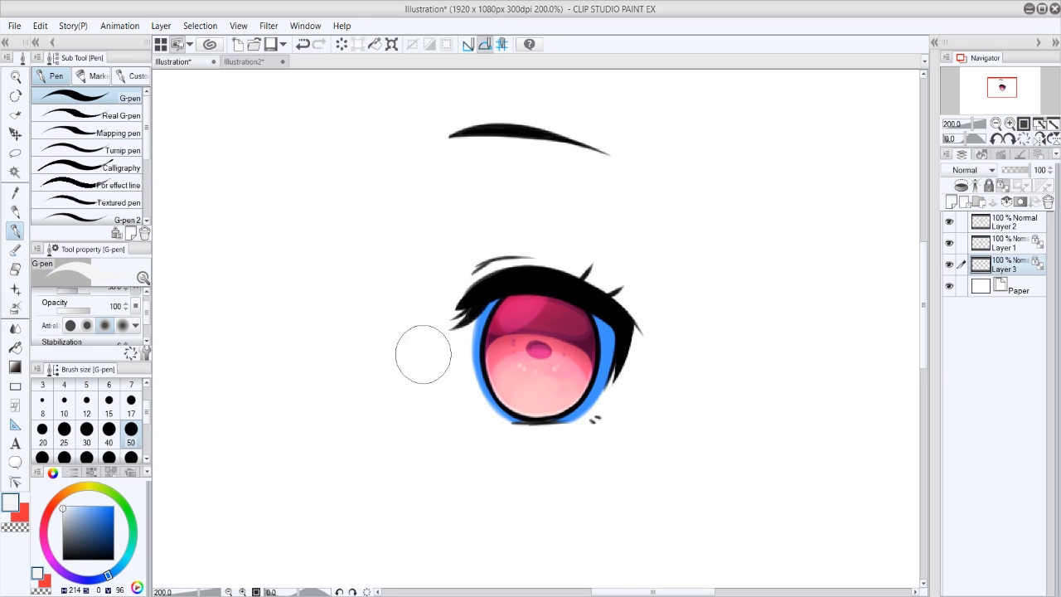
mouse_move(497, 303)
left_mouse_down()
mouse_move(485, 344)
mouse_move(569, 367)
left_mouse_up()
On a new layer, paint three swatches below the eye: greyish pink (H 339, S 9, V 81), pink, and pale pink (H 339, S 4, V 90)
scroll(647, 177, "down", 1)
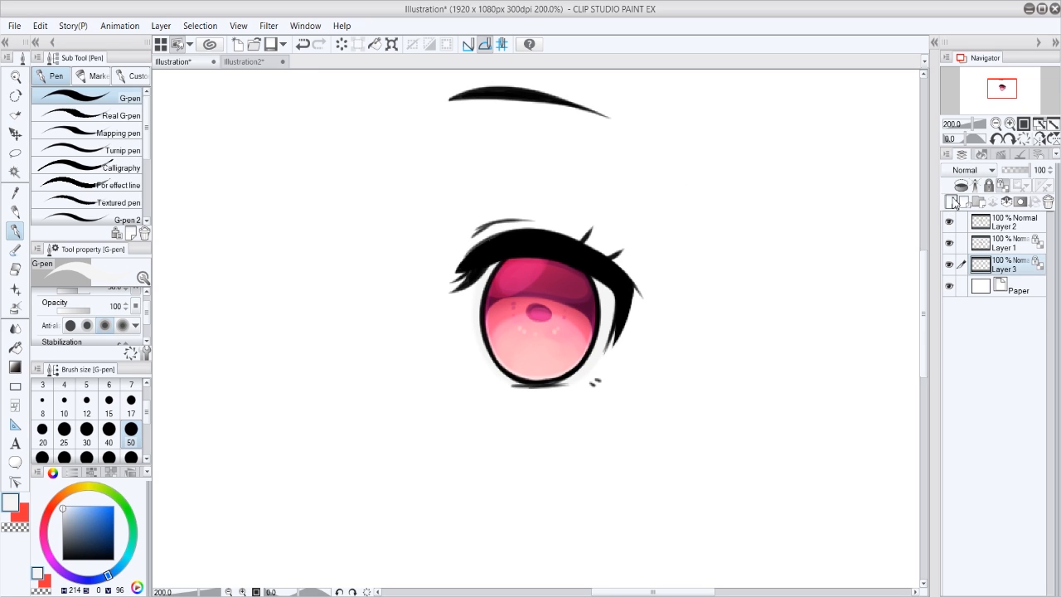
left_click(953, 202)
left_click(46, 528)
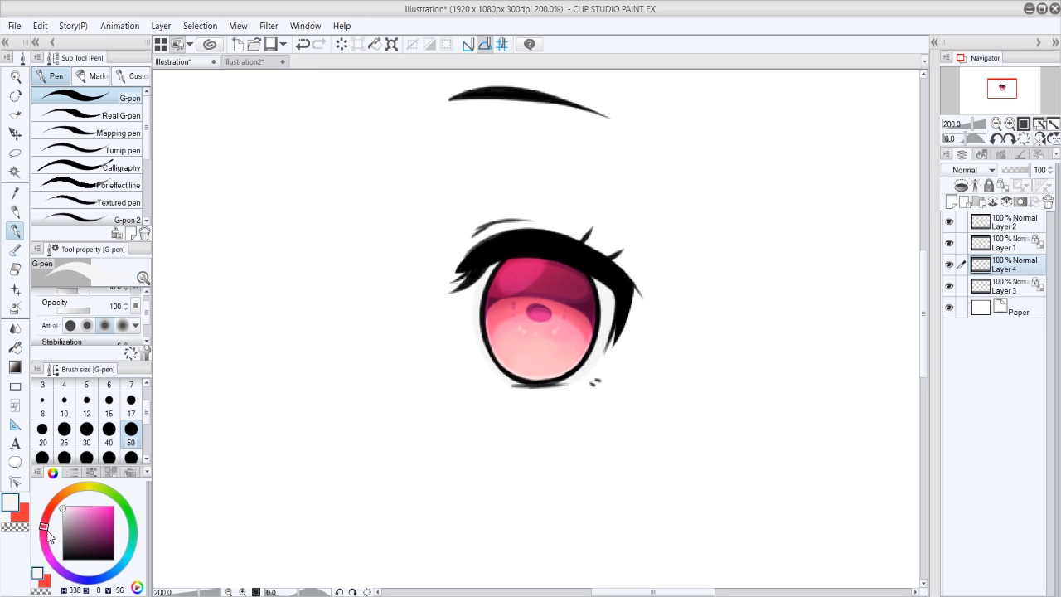
left_click_drag(48, 535, 67, 516)
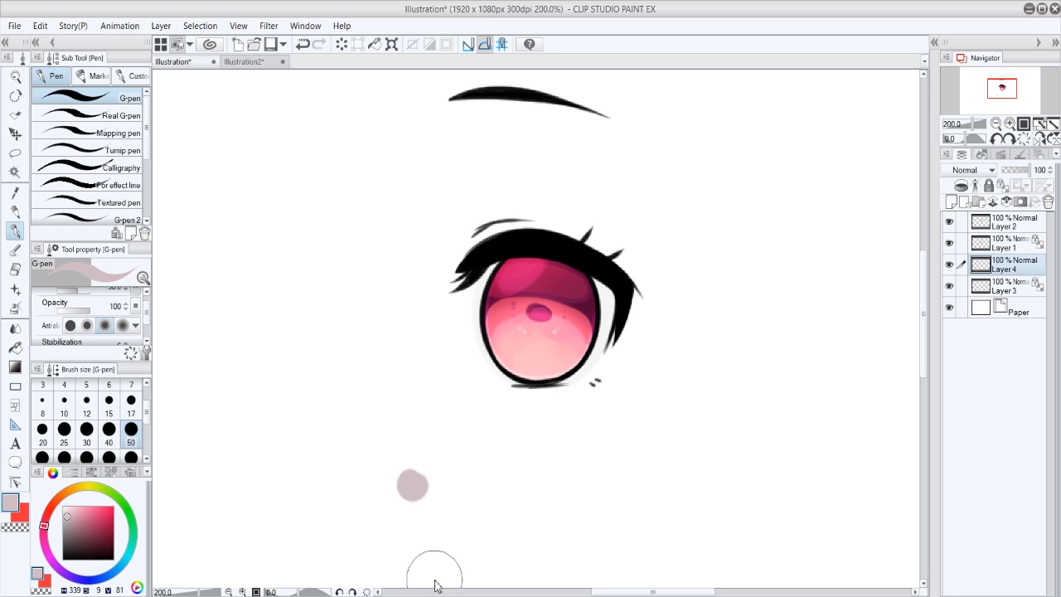
left_click(418, 483)
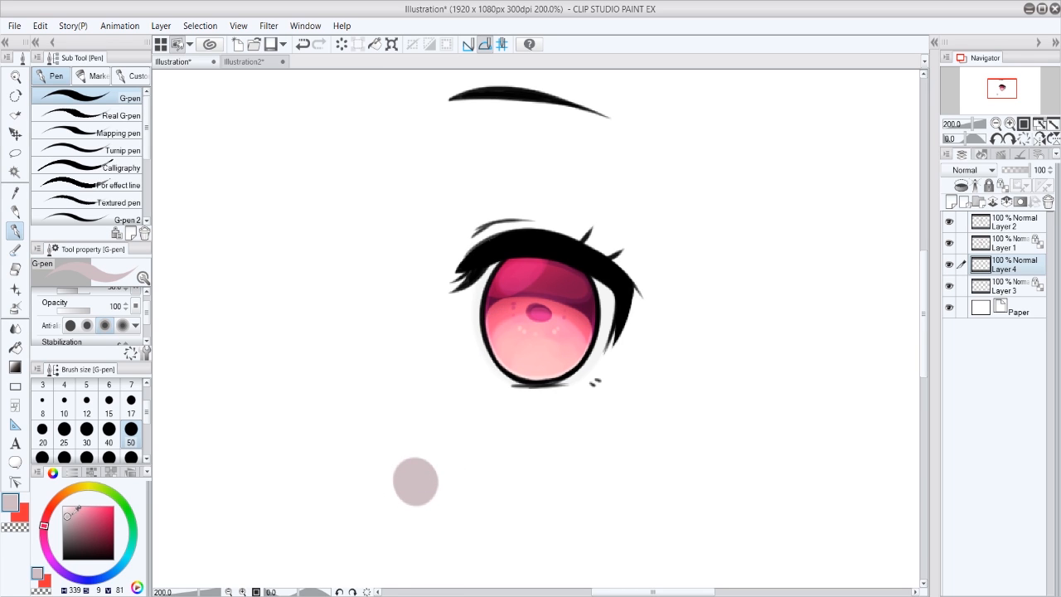
left_click(74, 509)
left_click_drag(438, 481, 454, 483)
key("ctrl+z")
left_click(67, 507)
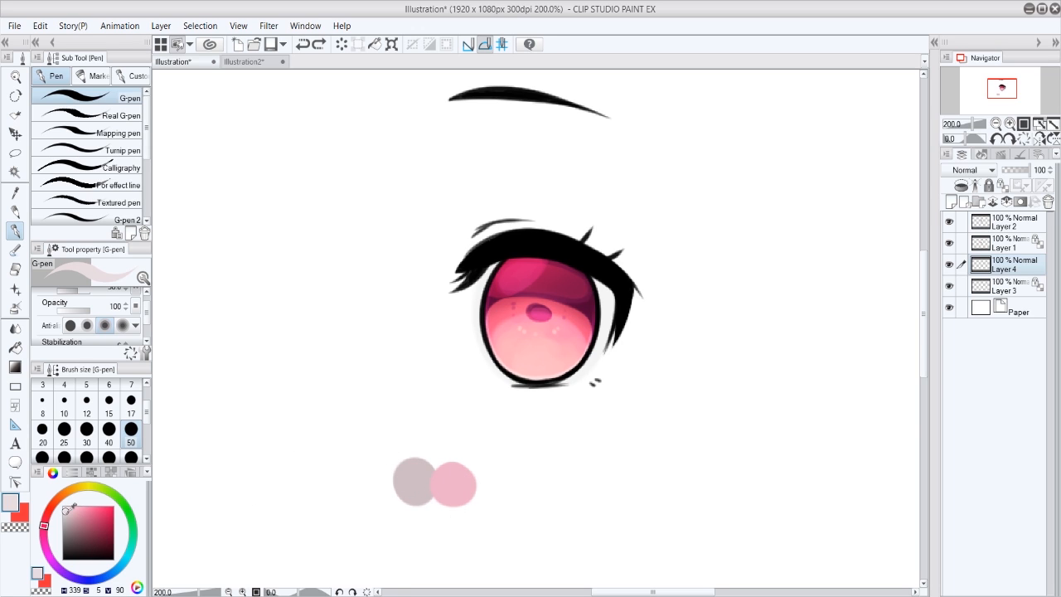
left_click_drag(481, 489, 485, 484)
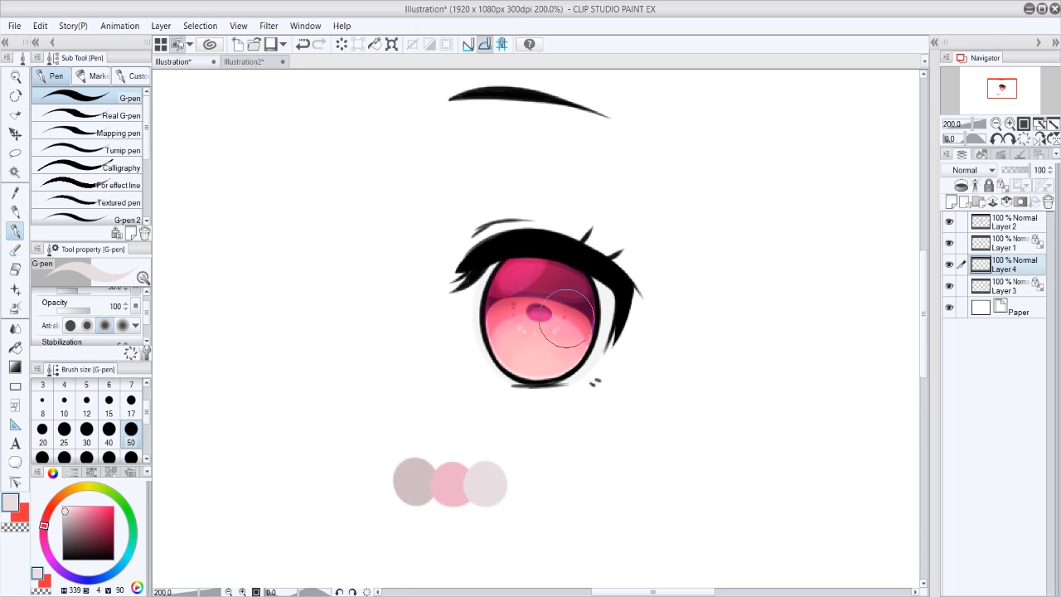
Shade the upper eye white on both sides of the iris with the greyish pink, using Dense watercolor at size 17 on Layer 3
key("alt+bracketleft")
key("b")
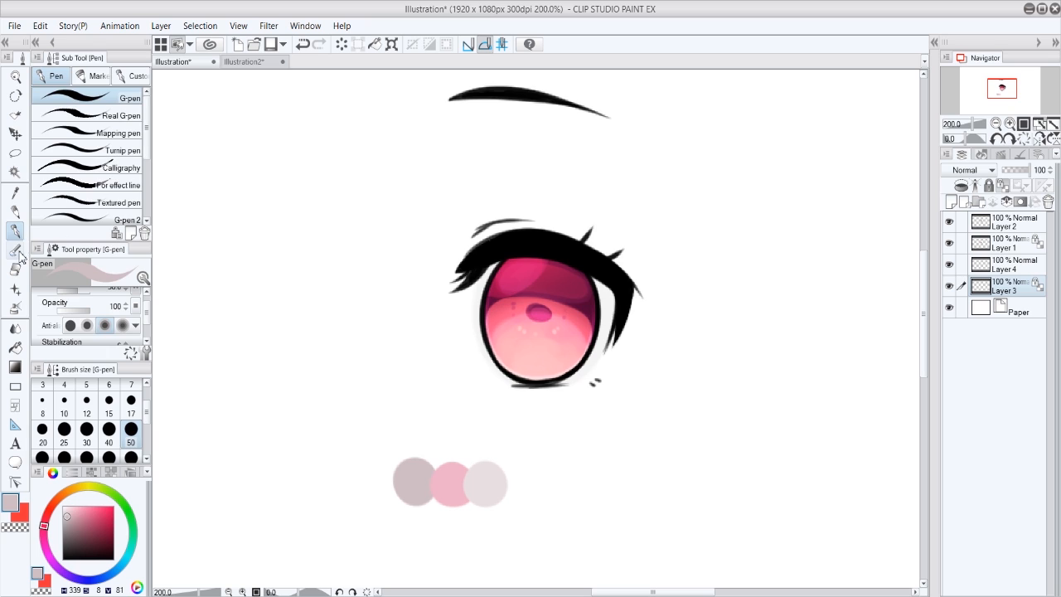
left_click(131, 402)
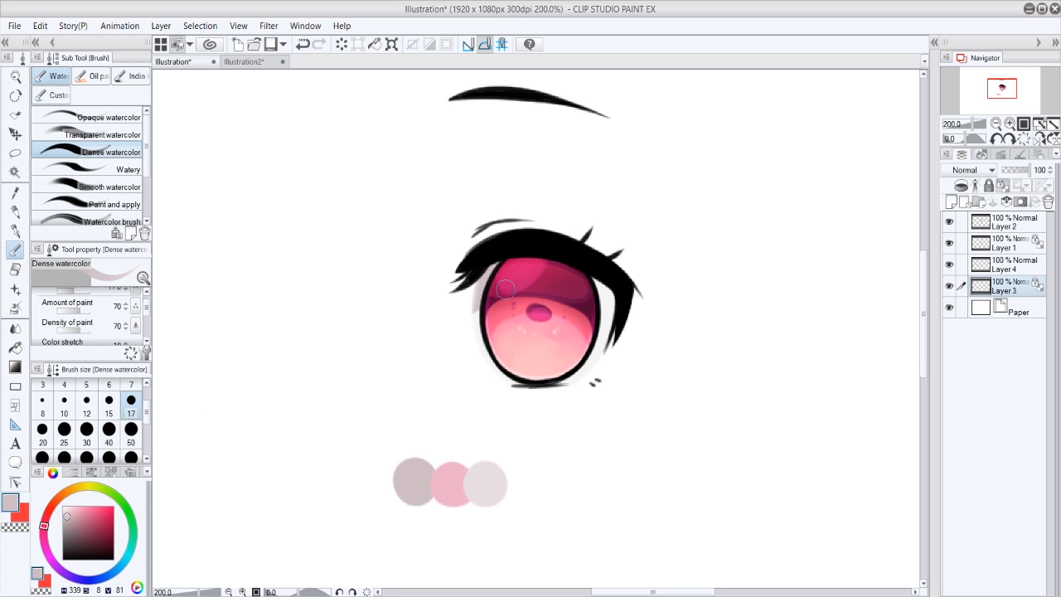
mouse_move(588, 286)
left_mouse_down()
mouse_move(615, 309)
mouse_move(622, 346)
left_mouse_up()
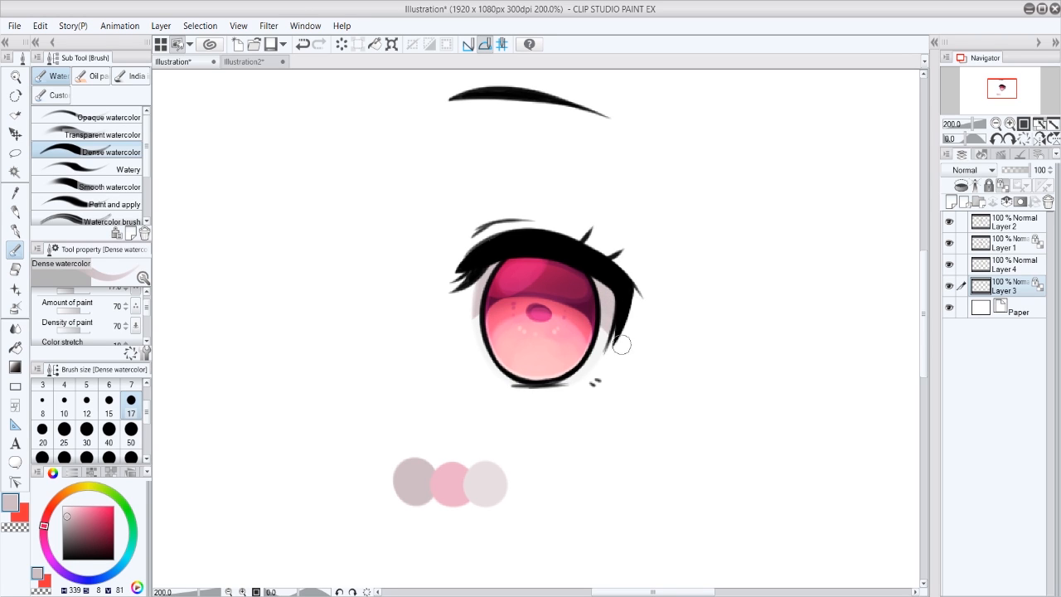
Blend the pink and pale pink swatch colours into the eye white shadow on both sides of the iris
left_click(447, 480, "alt")
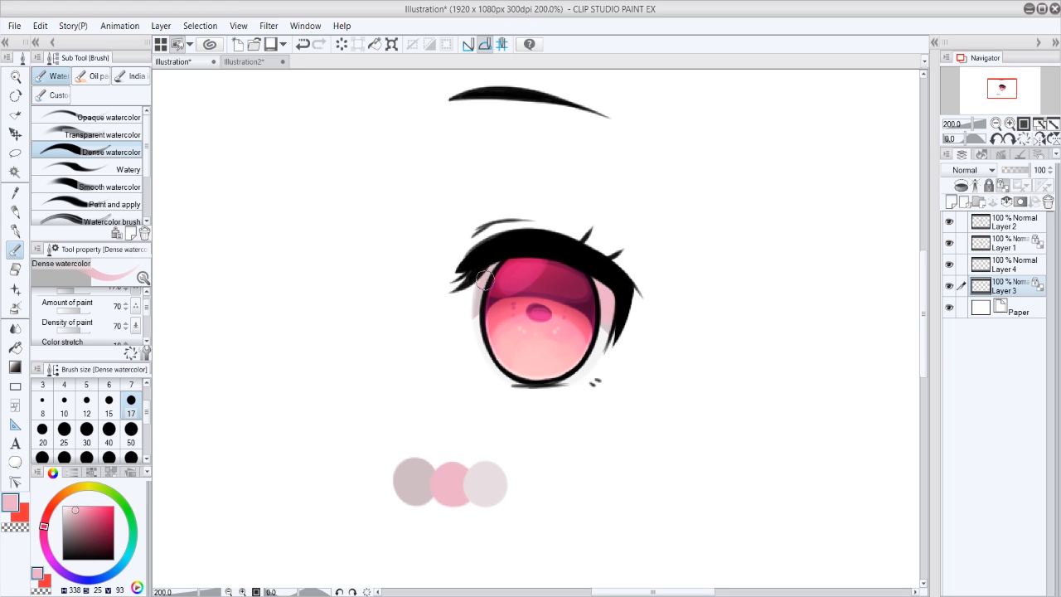
left_click(474, 483, "alt")
left_click_drag(607, 275, 611, 304)
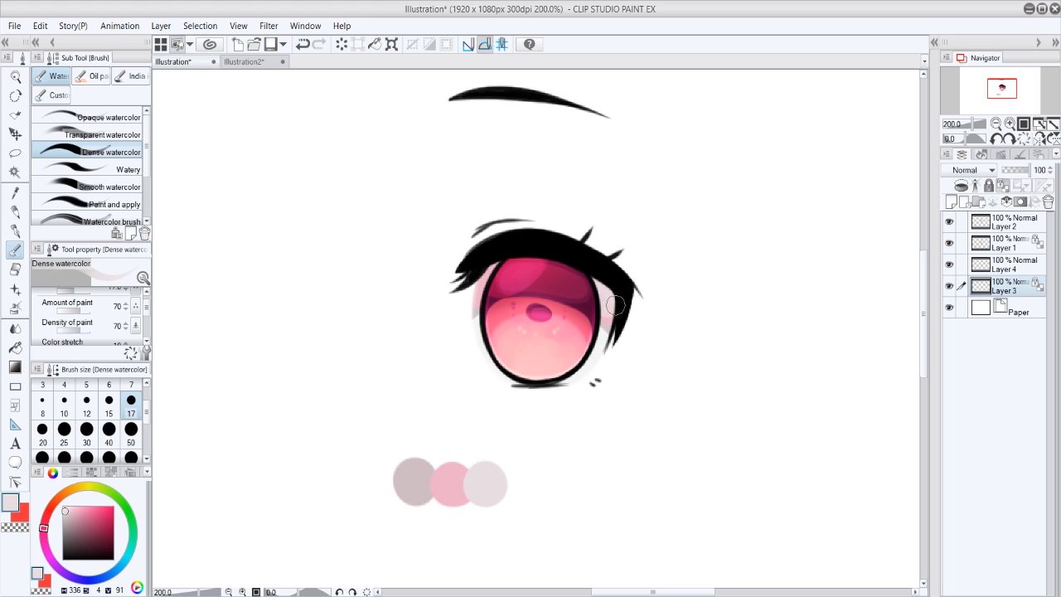
left_click_drag(479, 258, 473, 289)
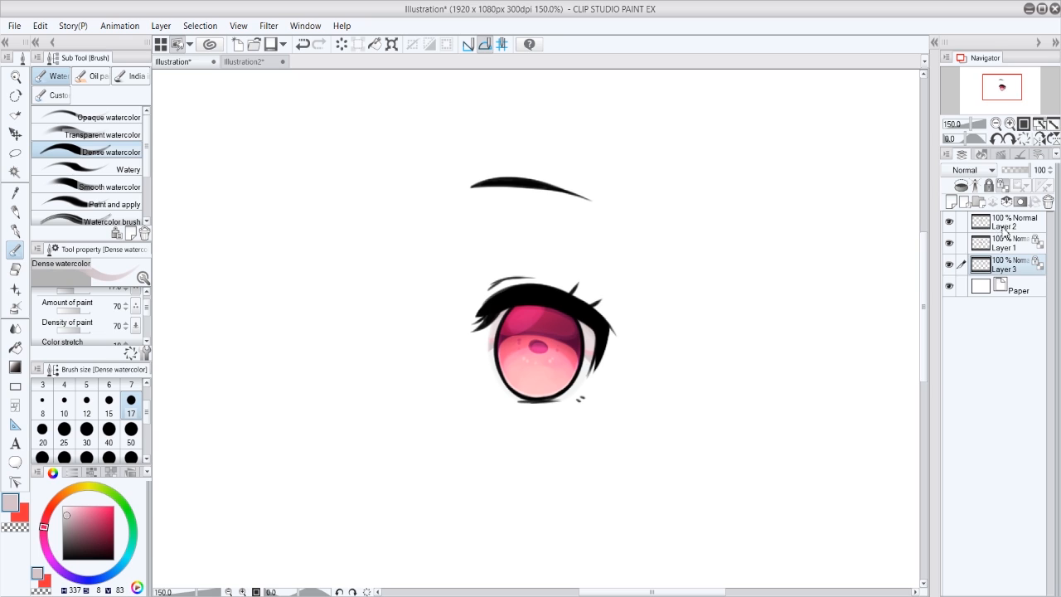
Recolour the line art on Layer 2 dark purple (H 327, S 86, V 24) with the G-pen and transparent pixels locked
left_click(1005, 231)
key("p")
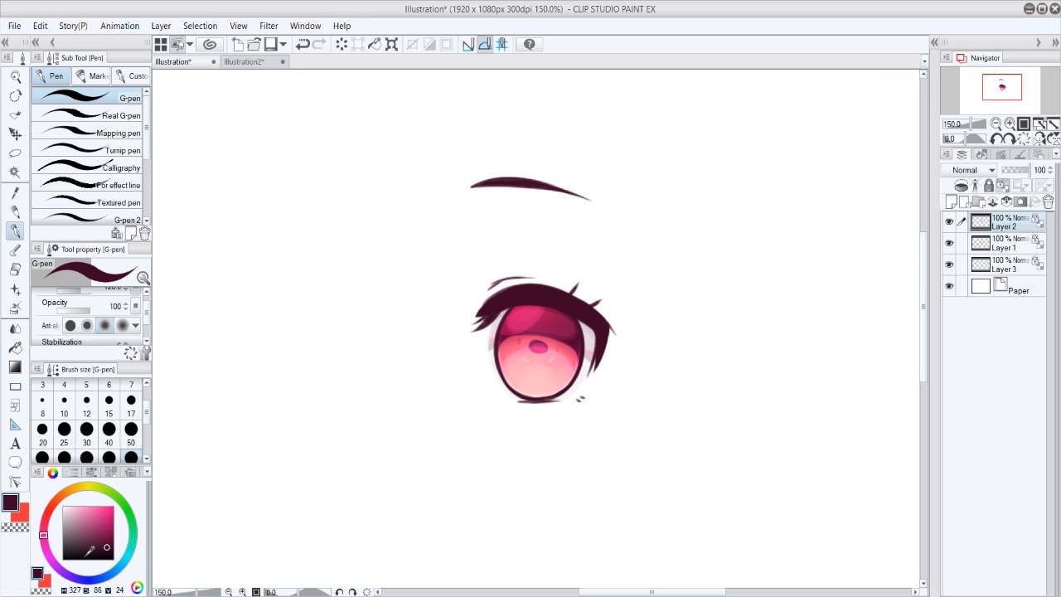
Tint the left lash tips crimson (H 344, S 80, V 60) with the Opaque watercolor brush at size 25
left_click(103, 528)
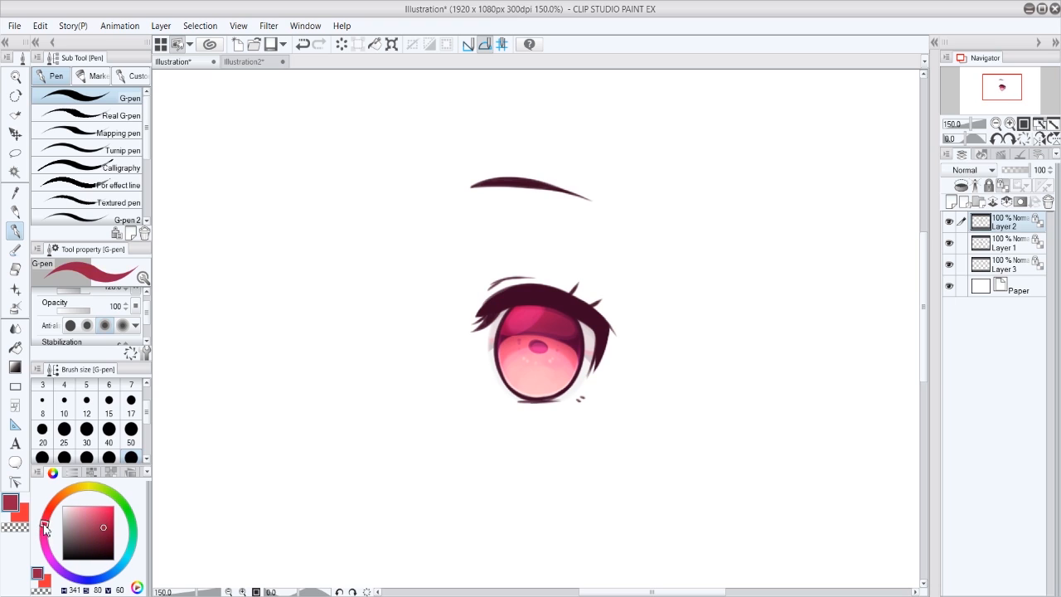
left_click_drag(474, 315, 451, 312)
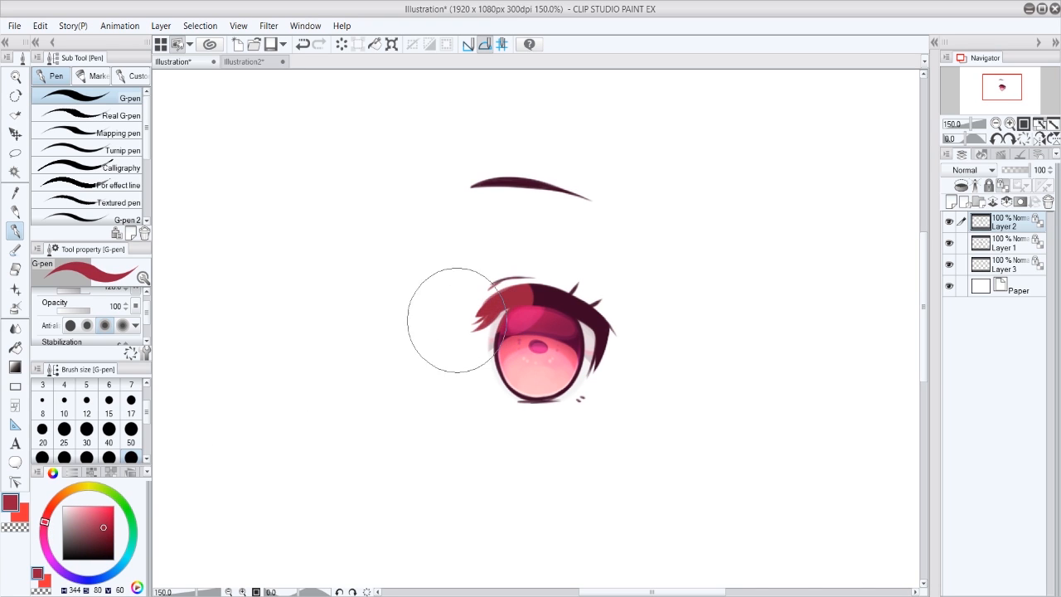
key("ctrl+z")
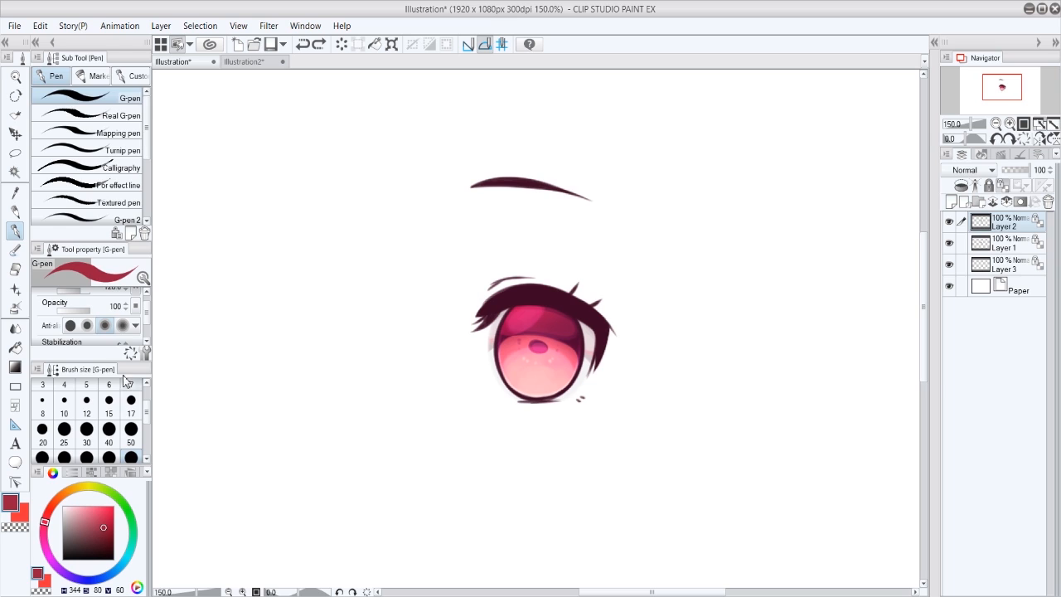
key("b")
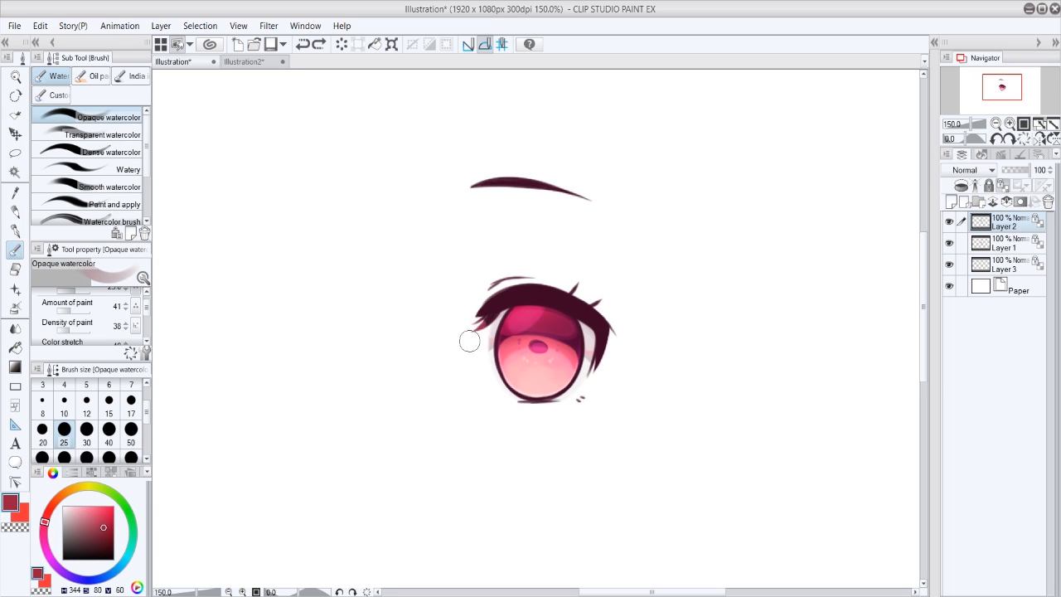
mouse_move(472, 335)
left_mouse_down()
mouse_move(487, 315)
mouse_move(475, 329)
left_mouse_up()
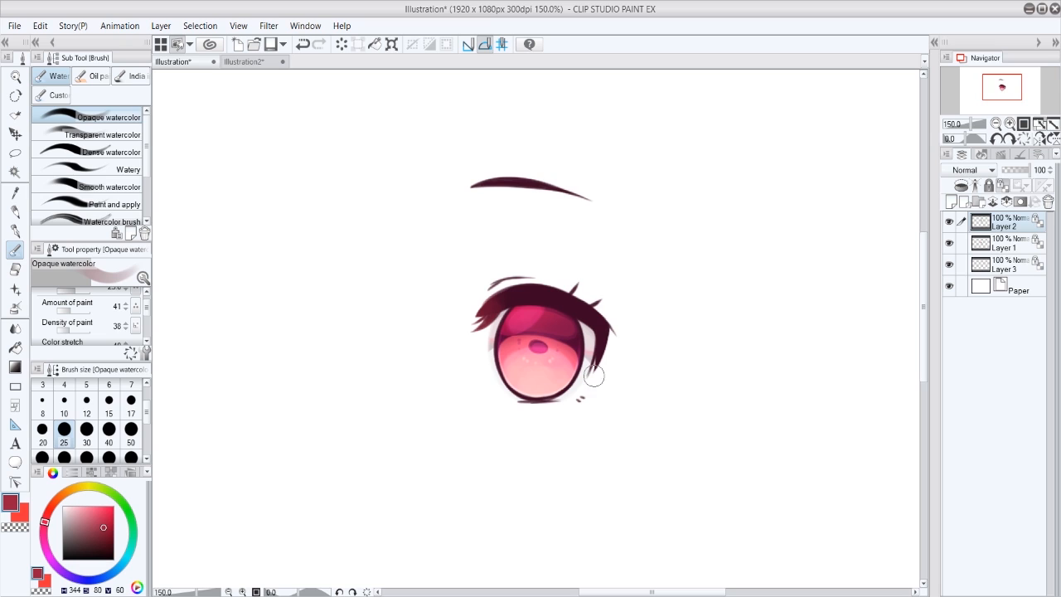
Tint the right lash tips crimson (H 344, S 80, V 60) with the Opaque watercolor brush at size 25
left_click_drag(594, 365, 595, 332)
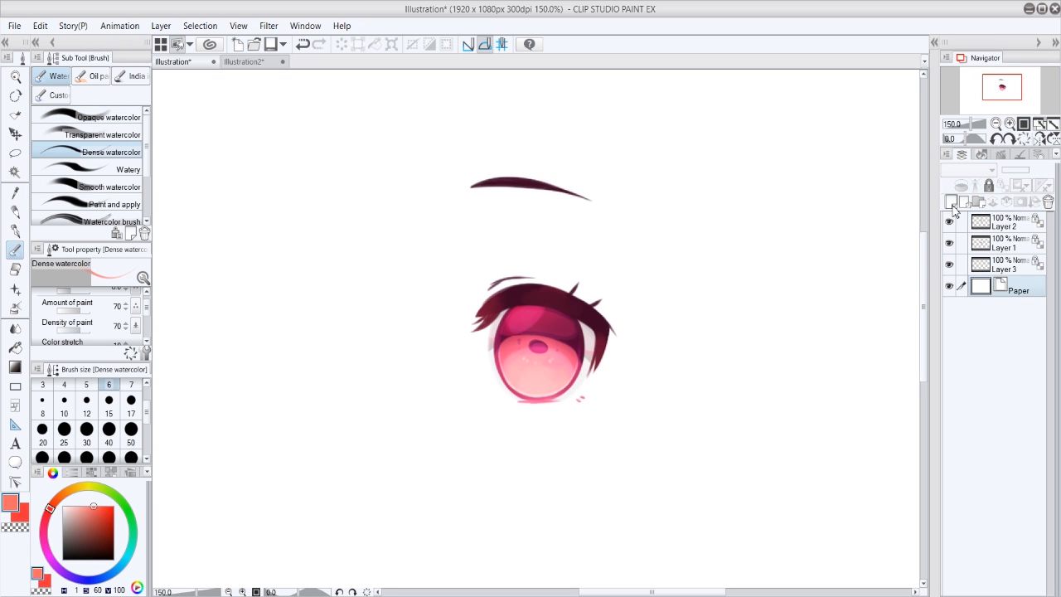
Add a layer directly above Paper and paint a soft pale peach blush beneath the eye with the Soft airbrush
left_click(952, 202)
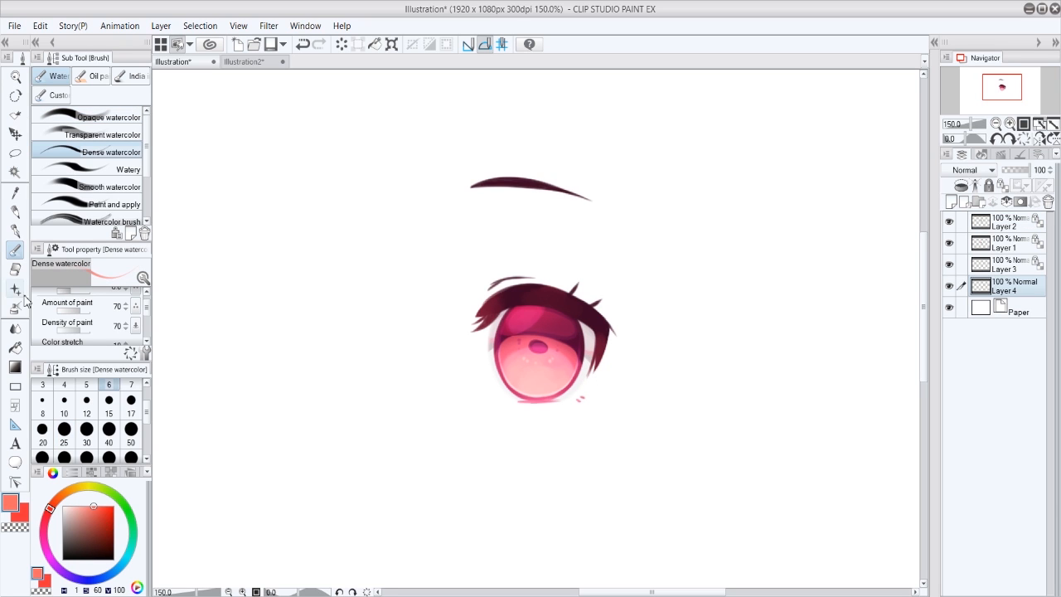
left_click(15, 306)
left_click(80, 511)
left_click_drag(81, 512, 81, 506)
left_click(55, 501)
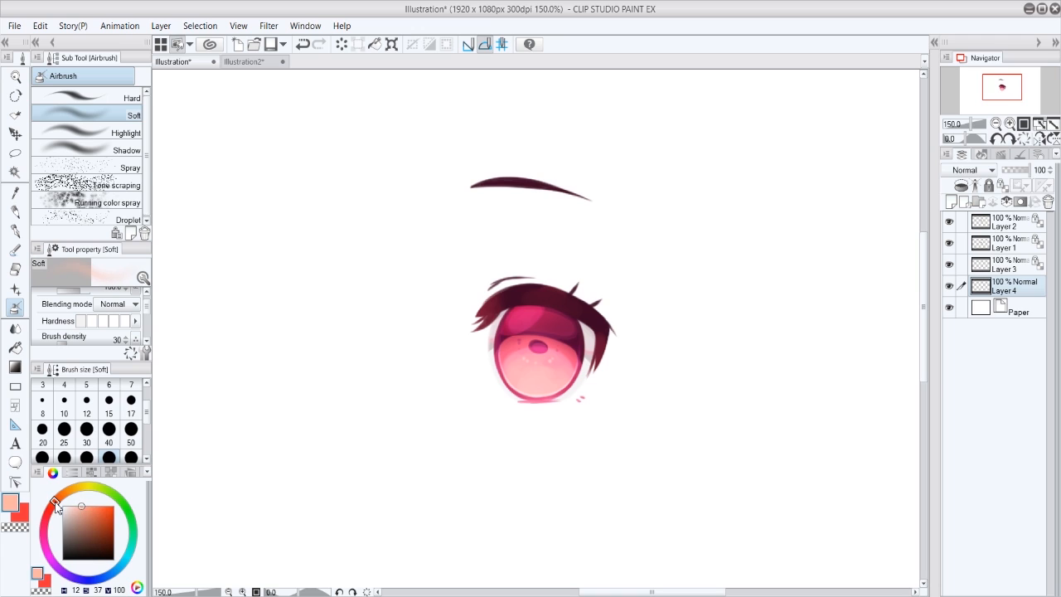
mouse_move(558, 411)
left_mouse_down()
mouse_move(540, 407)
mouse_move(567, 398)
left_mouse_up()
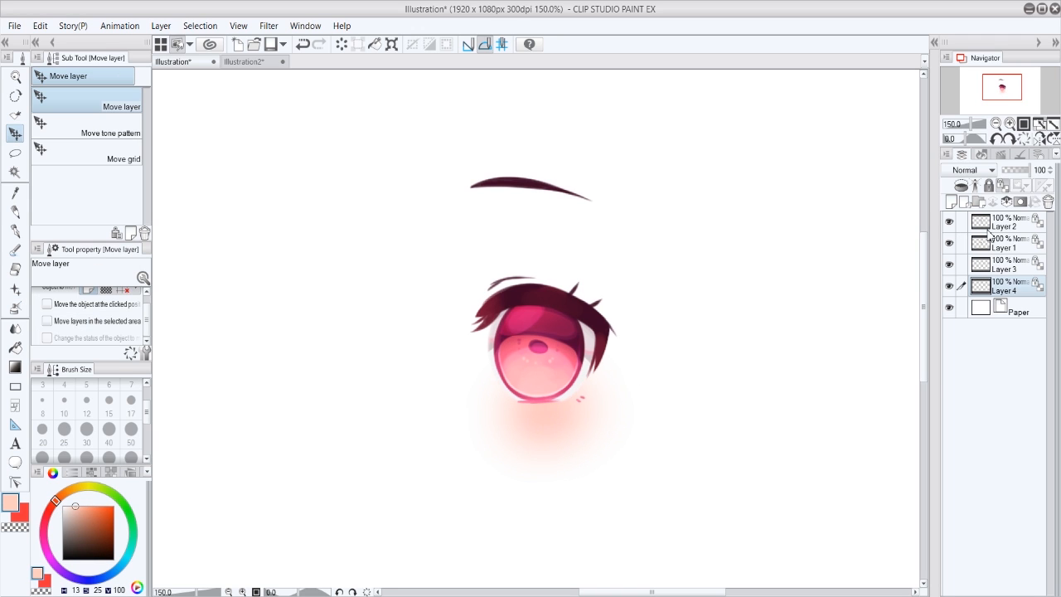
Add a layer above Layer 2 and dot a white highlight on the upper left of the iris with the G-pen at size 12
left_click(988, 229)
left_click(952, 202)
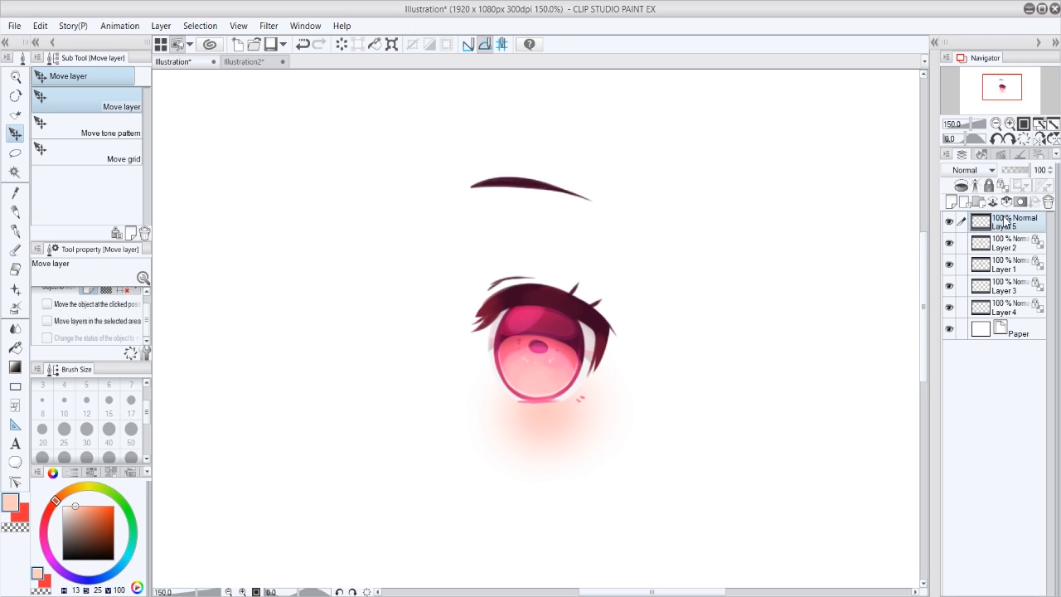
left_click(15, 232)
left_click(87, 406)
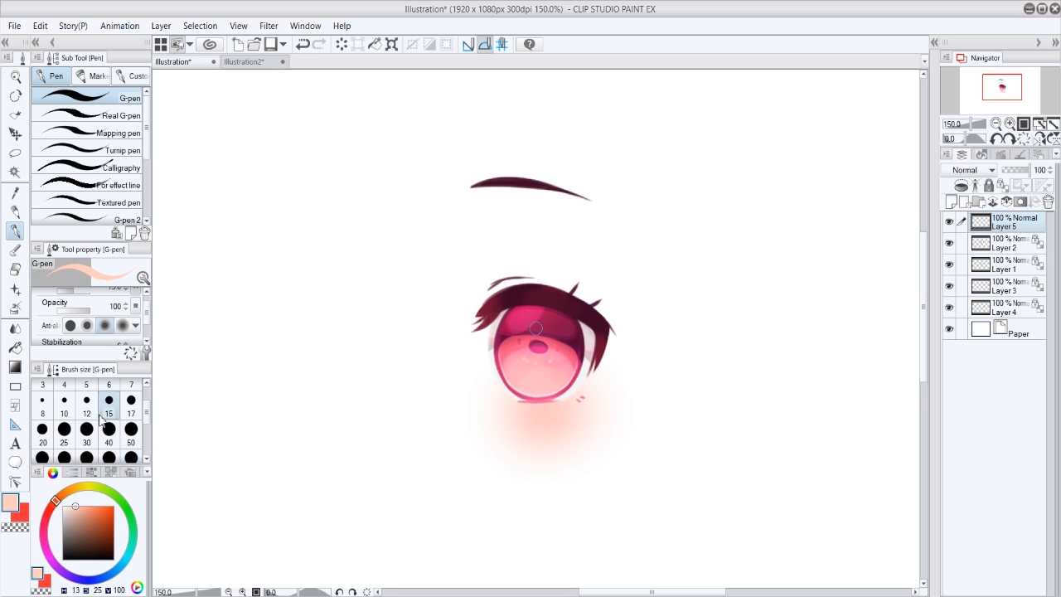
left_click(504, 329)
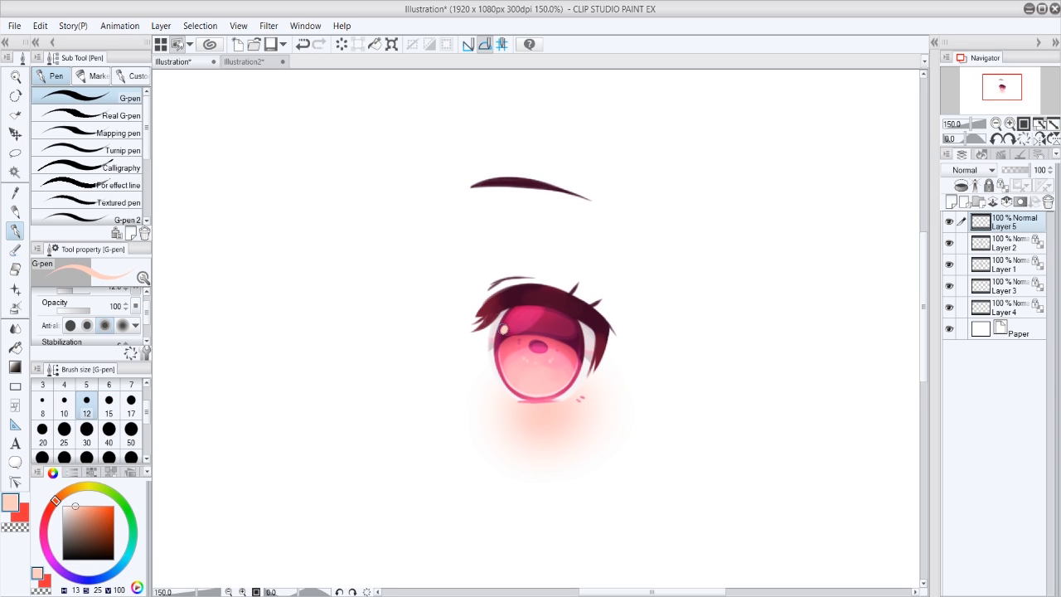
key("ctrl+z")
left_click_drag(98, 547, 43, 433)
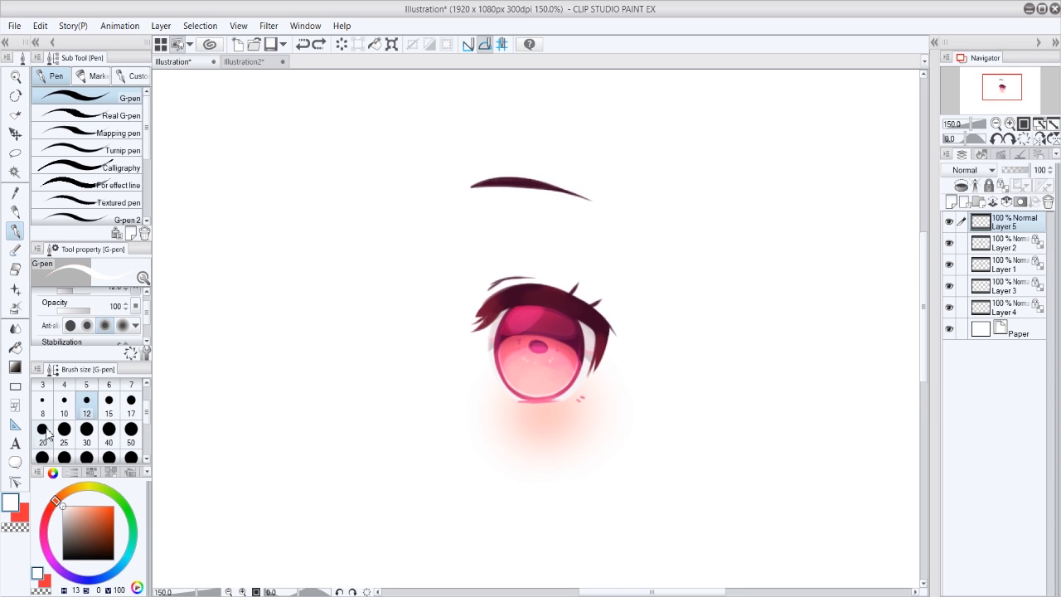
left_click(506, 330)
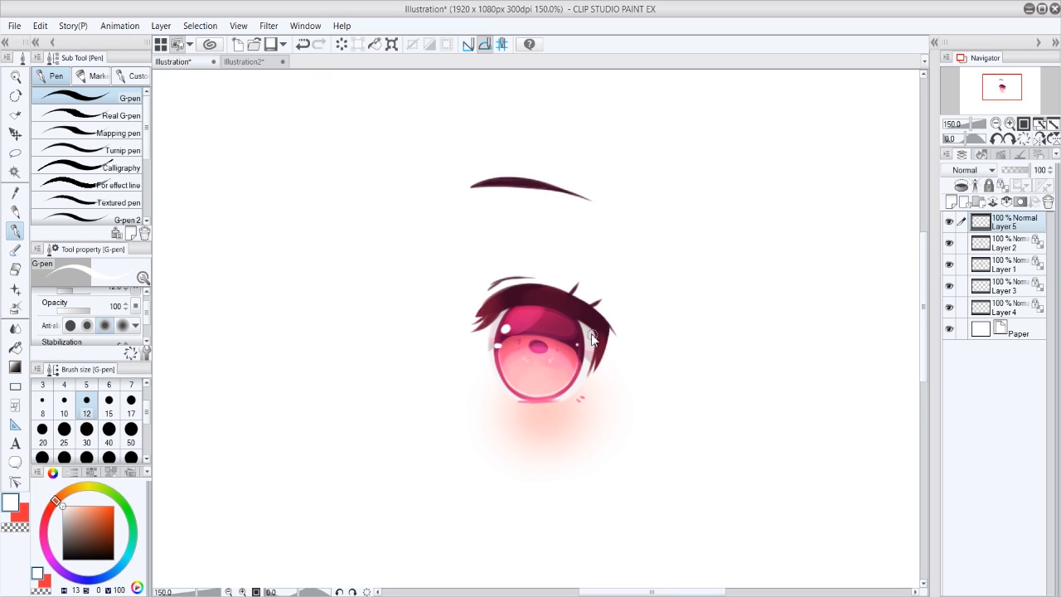
Undo the last highlight strokes and repaint a white highlight on the left edge of the iris
key("ctrl+z")
key("ctrl+z")
key("ctrl+z")
left_click_drag(498, 346, 497, 344)
Add a layer on top and sketch two small near-black eyes on the blank canvas beside the main eye, using the G-pen at size 12
left_click(951, 203)
left_click_drag(699, 592, 653, 592)
left_click_drag(93, 539, 104, 557)
left_click_drag(628, 586, 619, 586)
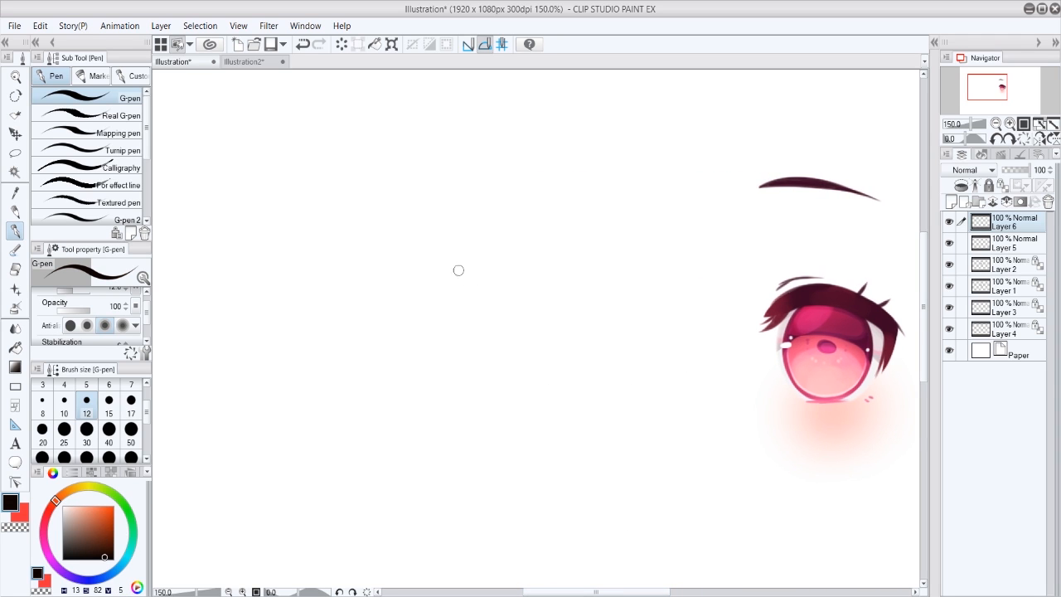
mouse_move(467, 304)
left_mouse_down()
mouse_move(517, 291)
mouse_move(531, 317)
left_mouse_up()
left_click_drag(473, 330, 507, 337)
left_click_drag(421, 289, 382, 302)
left_click_drag(388, 311, 408, 328)
Fill in the irises of the two small sketched eyes with black strokes
left_click(1039, 140)
left_click_drag(567, 292, 583, 335)
mouse_move(566, 295)
left_mouse_down()
mouse_move(577, 333)
mouse_move(589, 328)
left_mouse_up()
left_click_drag(658, 274, 670, 324)
left_click(1039, 140)
key("ctrl+z")
left_click_drag(404, 277, 410, 314)
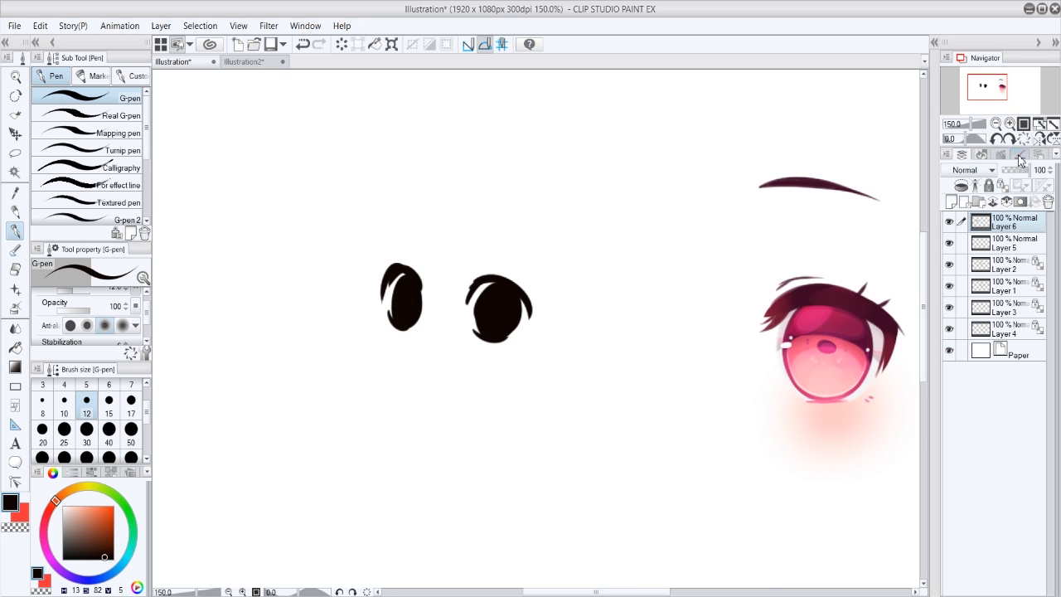
Add a short mouth stroke below the small eyes and a pink spot (H 354, S 66, V 100) in each lower iris
left_click(1039, 140)
left_click_drag(544, 309, 550, 326)
left_click_drag(640, 362, 629, 369)
left_click(1040, 141)
left_click(95, 505)
left_click(404, 314)
left_click(495, 325)
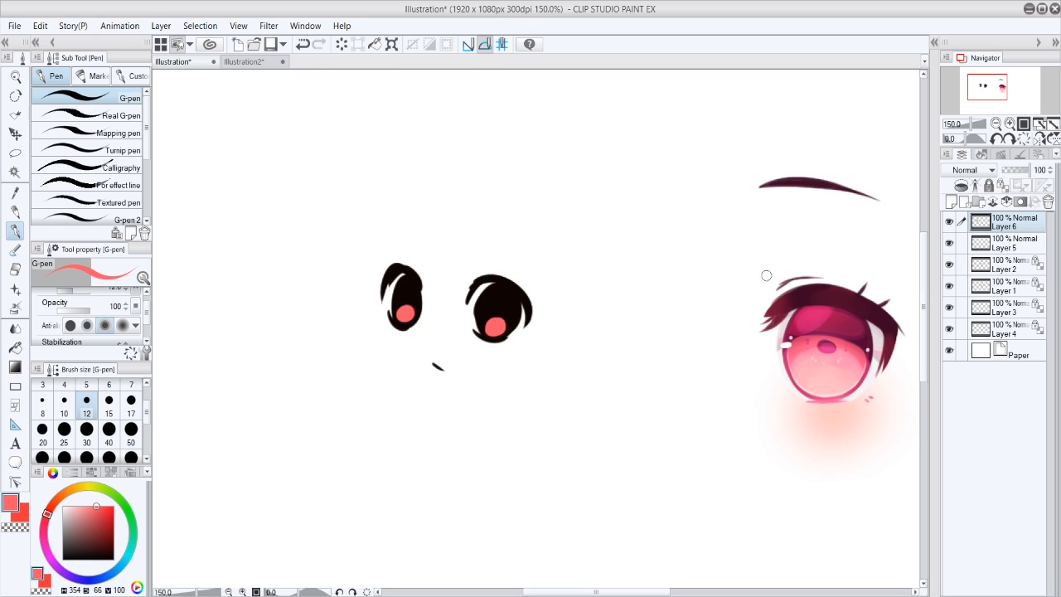
Dot a white highlight in the upper part of each small eye
left_click(106, 557)
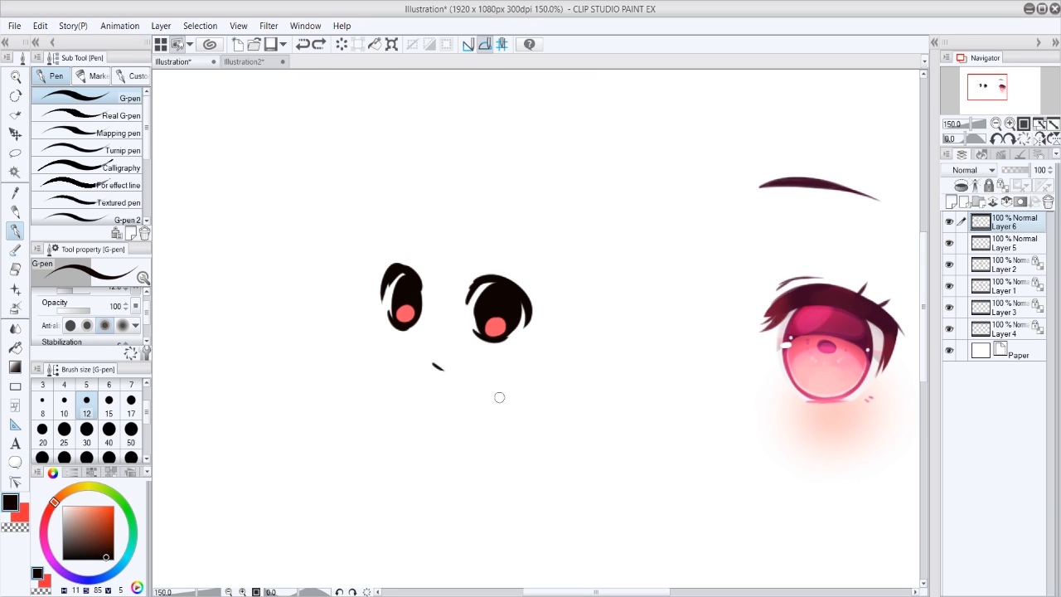
left_click(504, 446, "alt")
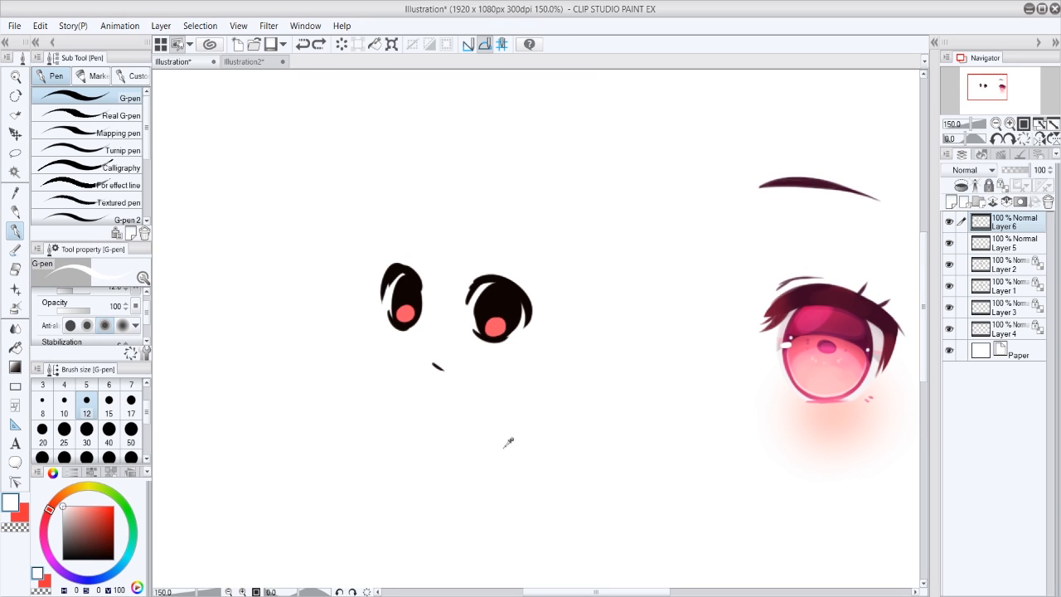
left_click(398, 288)
left_click(510, 305)
left_click_drag(636, 591, 632, 592)
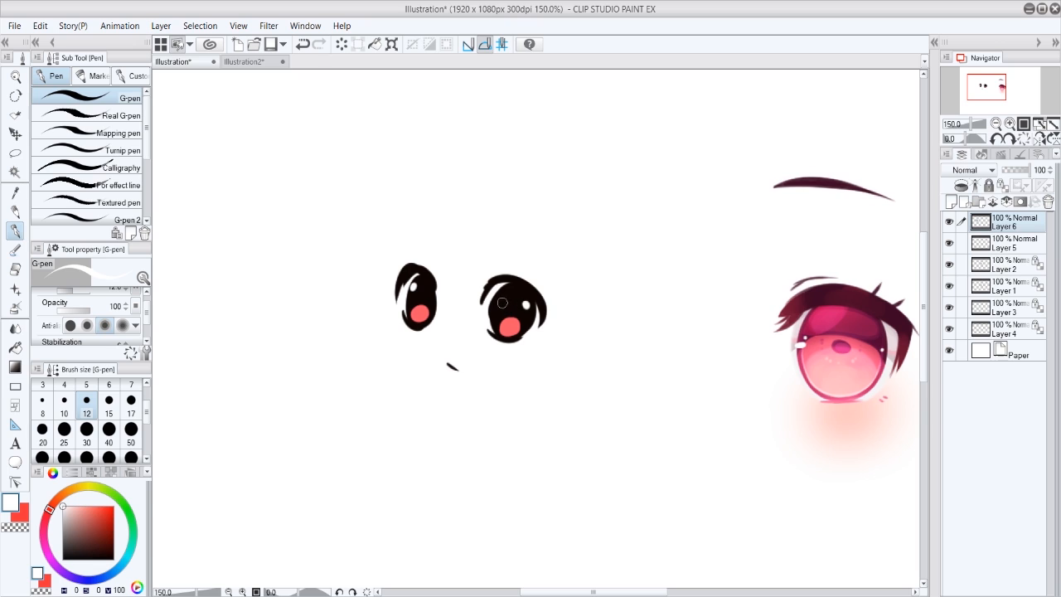
Draw black arrows pointing at the small eyes from the upper left and upper right with the G-pen at size 10
left_click(502, 303, "alt")
left_click(63, 406)
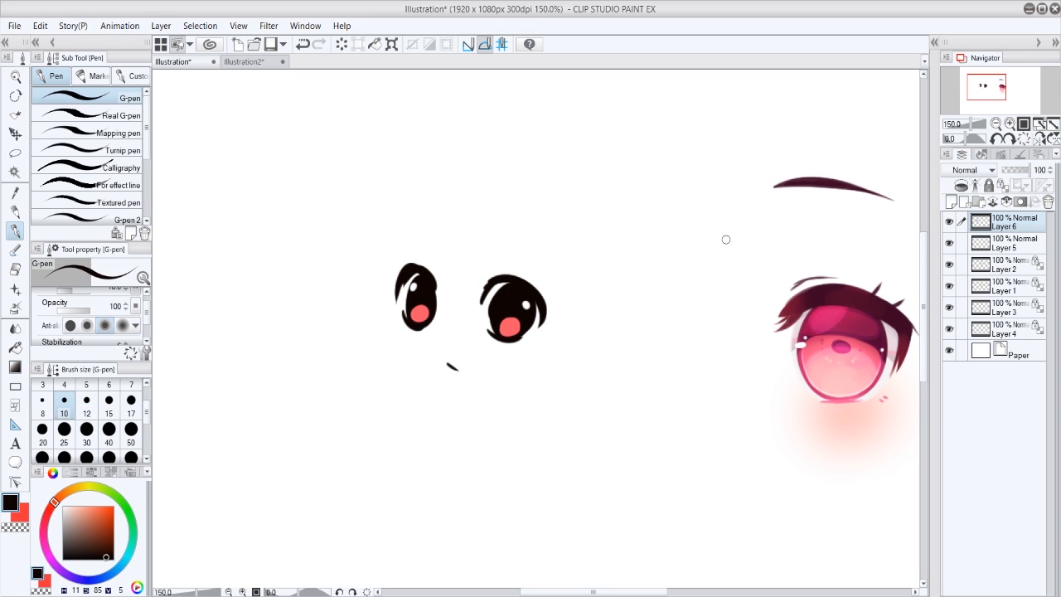
mouse_move(625, 259)
left_mouse_down()
mouse_move(600, 281)
mouse_move(607, 268)
left_mouse_up()
left_click_drag(367, 215, 374, 229)
Draw pale yellow light rays behind both arrows to mark the light sources
mouse_move(366, 155)
left_mouse_down()
mouse_move(347, 202)
mouse_move(336, 183)
mouse_move(359, 195)
left_mouse_up()
left_click(94, 505)
left_click(78, 487)
key("ctrl+z")
left_click_drag(343, 181, 339, 197)
left_click_drag(632, 233, 619, 239)
left_click_drag(630, 239, 649, 258)
Add a second highlight in golden yellow (H 48, S 87, V 100) to each small eye
left_click(106, 506)
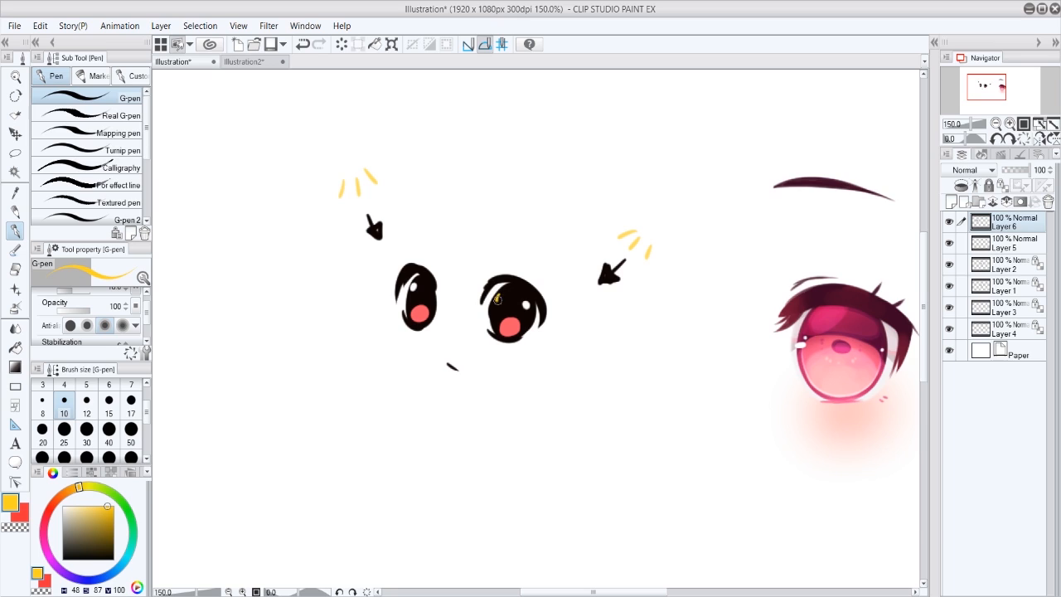
left_click_drag(497, 299, 501, 296)
left_click_drag(426, 292, 428, 293)
Repaint the yellow highlights of both small eyes white
left_click(516, 293, "alt")
left_click(549, 245, "alt")
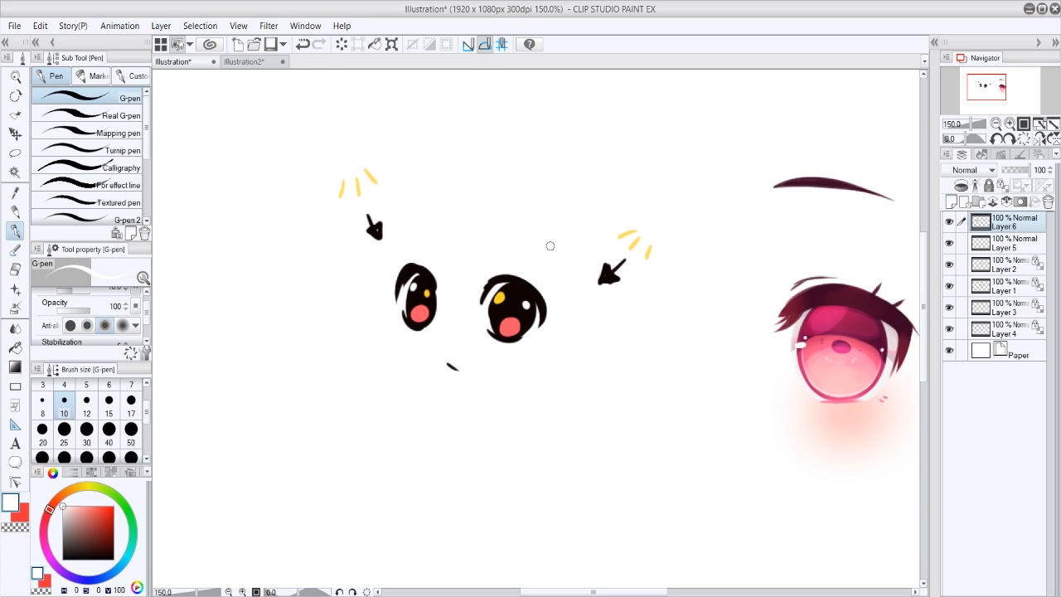
left_click(428, 292)
left_click(499, 299)
left_click_drag(413, 286, 418, 281)
Paint black over the highlights in both small eyes and pick white as the drawing colour again
left_click(786, 180, "alt")
left_click(413, 285)
left_click(424, 295)
left_click(501, 298)
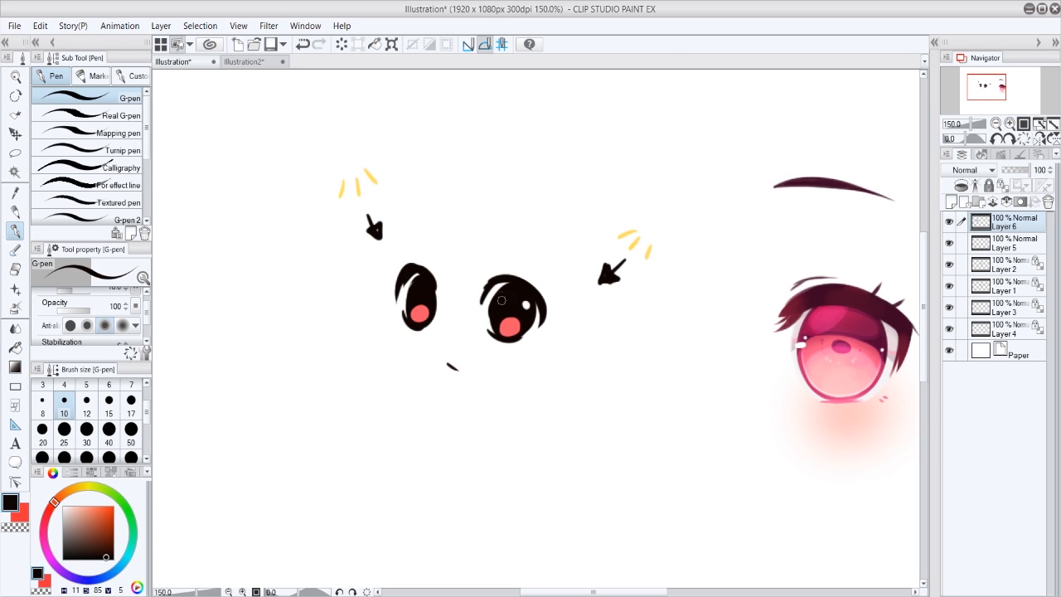
left_click(527, 304)
left_click(551, 226, "alt")
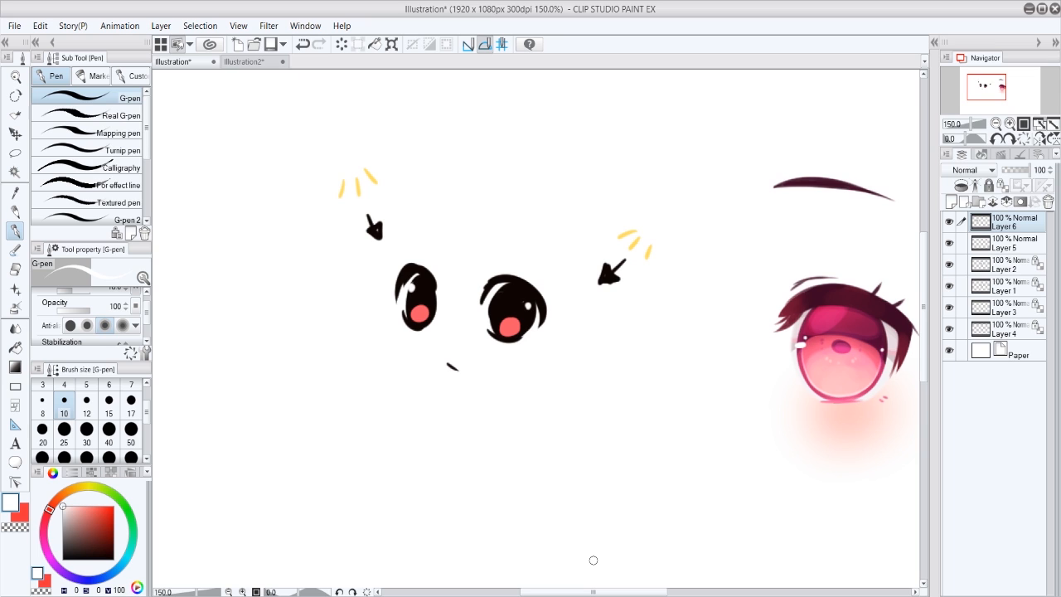
Erase the small eyes, mouth, arrows and light rays from Layer 6 with the Hard eraser
key("e")
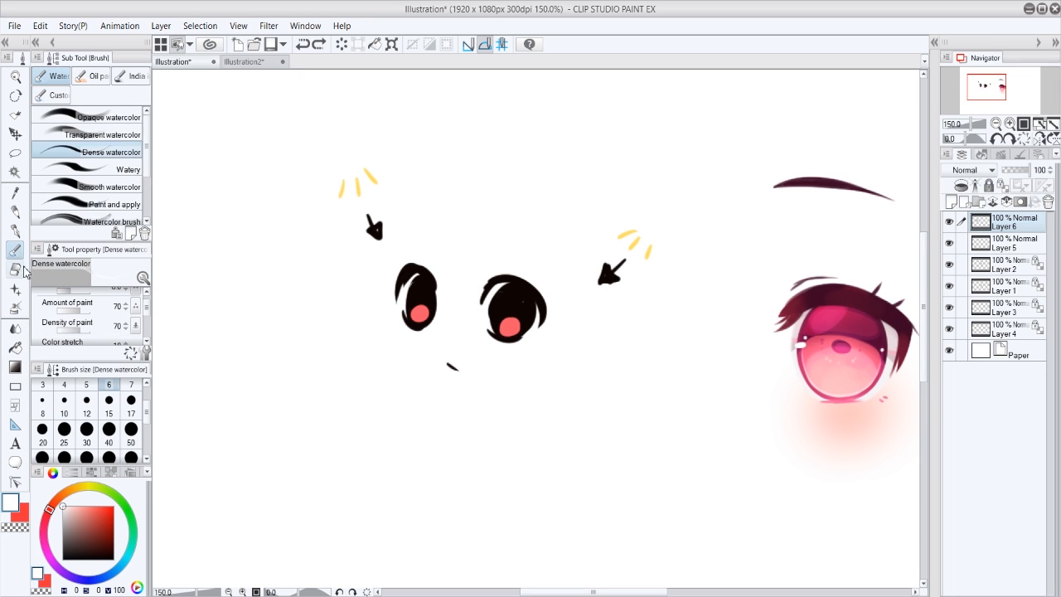
mouse_move(562, 310)
left_mouse_down()
mouse_move(615, 236)
mouse_move(579, 238)
mouse_move(393, 439)
mouse_move(403, 363)
left_mouse_up()
key("ctrl+z")
left_click(124, 99)
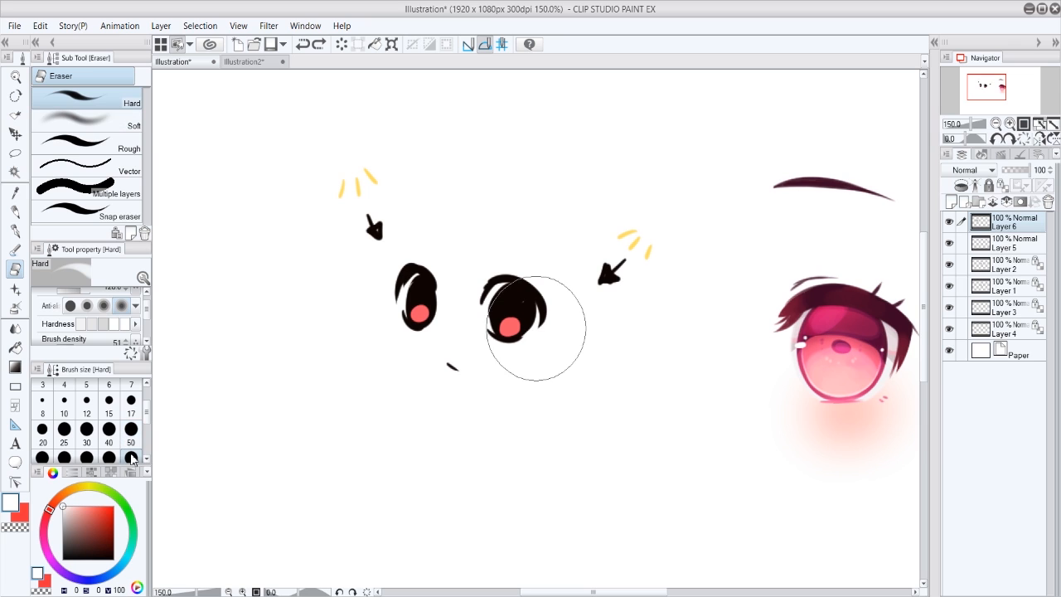
mouse_move(533, 320)
left_mouse_down()
mouse_move(572, 269)
mouse_move(537, 337)
mouse_move(466, 329)
left_mouse_up()
left_click_drag(593, 591, 654, 580)
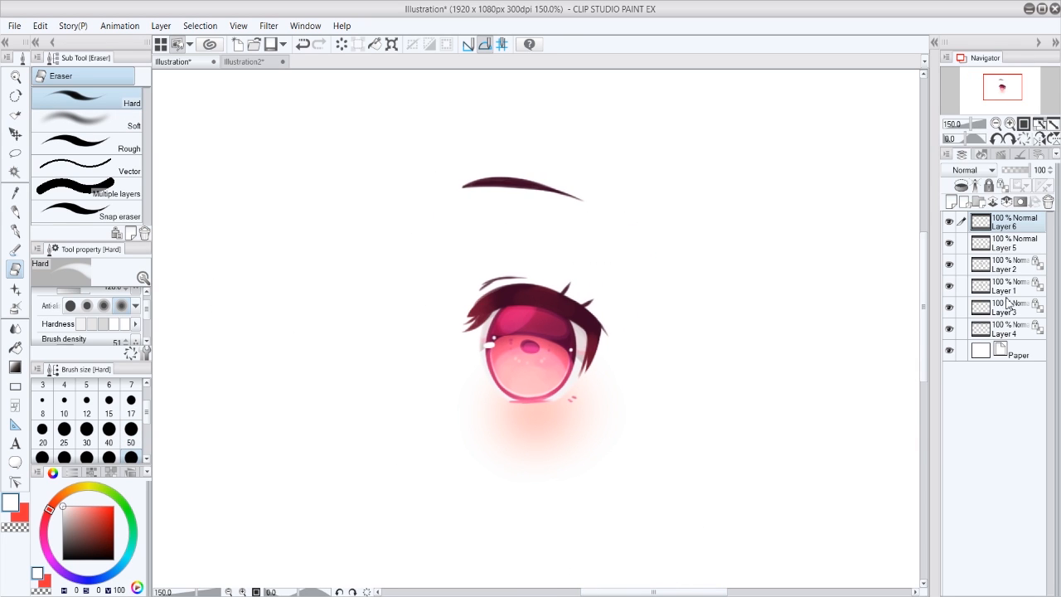
Tint the eyelid crease and eyebrow on Layer 2 salmon (H 0, S 53, V 100) with the Soft airbrush at size 50
left_click(1005, 266)
left_click(15, 211)
left_click(89, 506)
left_click_drag(490, 284, 480, 286)
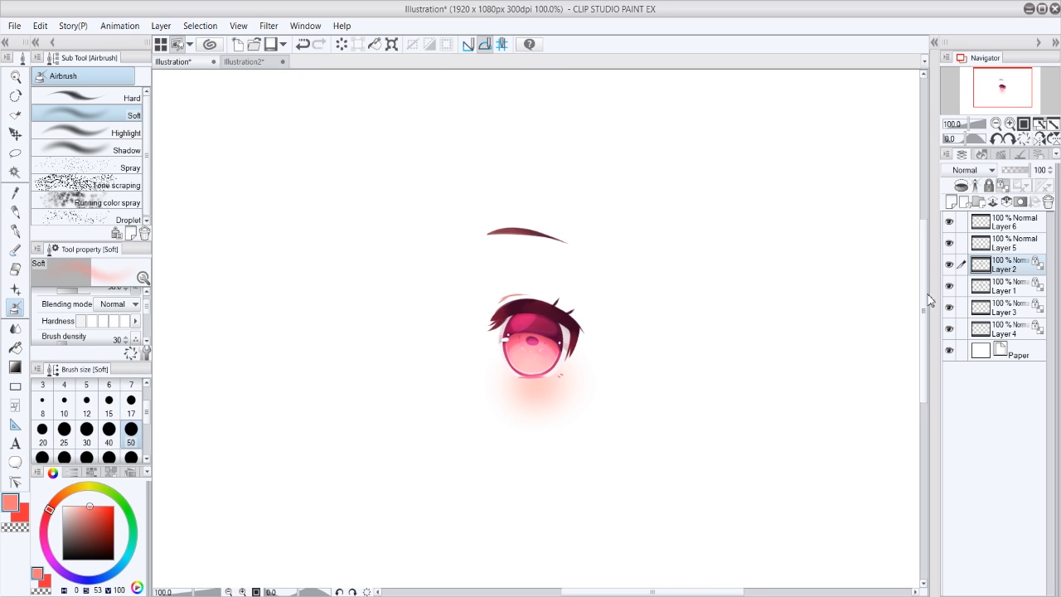
Check the eye in a horizontally flipped view and with the whole canvas fitted on screen
left_click_drag(928, 294, 927, 291)
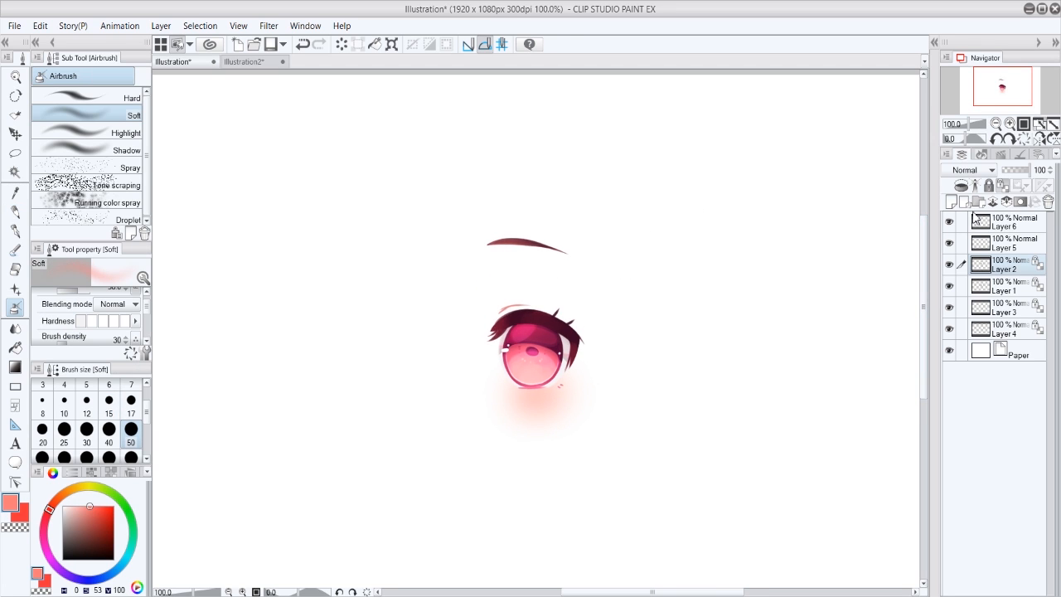
left_click(1039, 139)
left_click(1039, 142)
key("k")
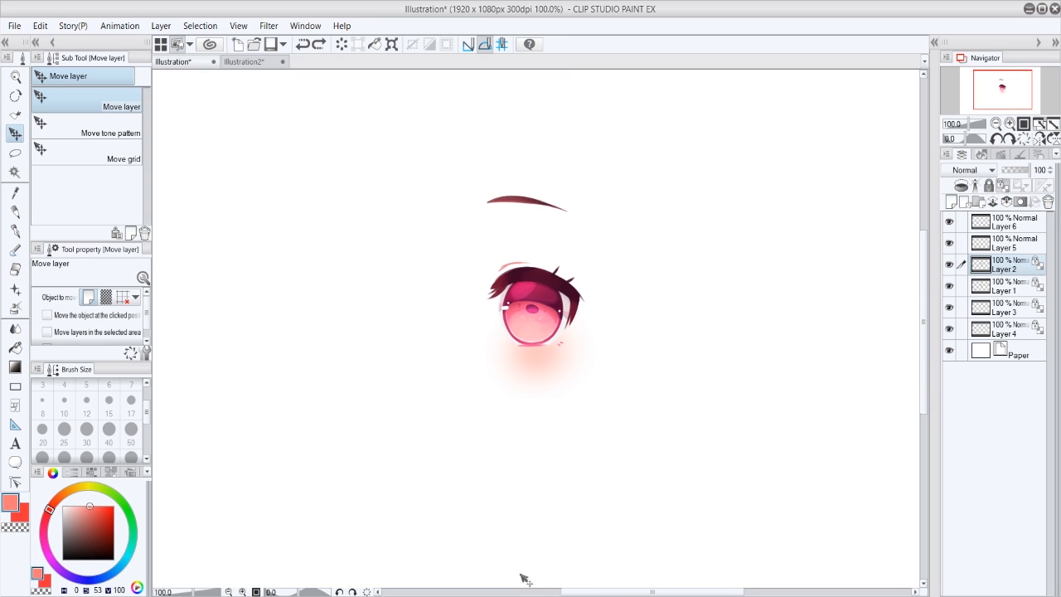
key("b")
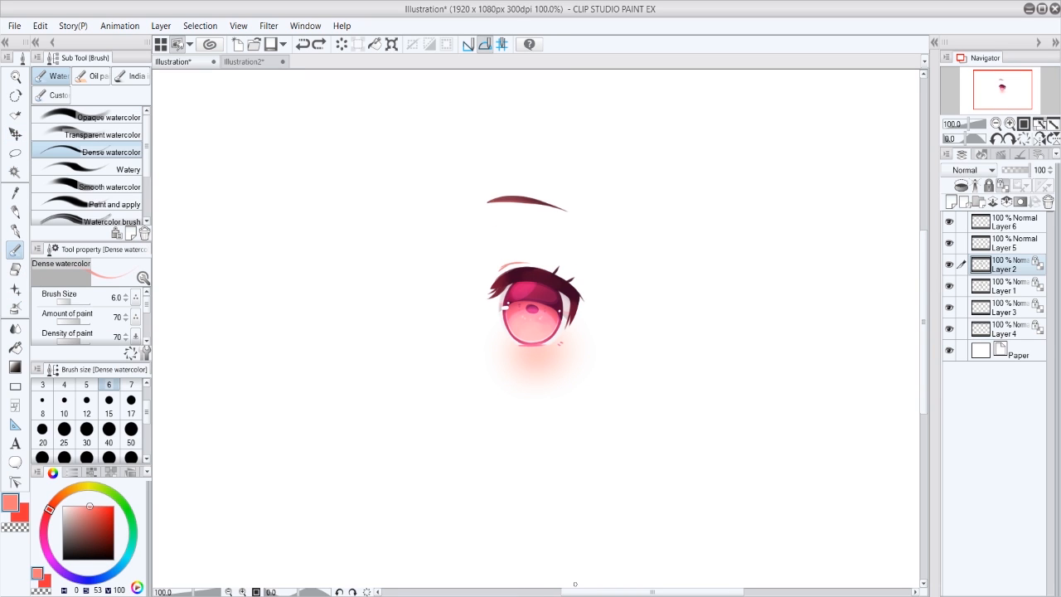
left_click_drag(575, 584, 606, 585)
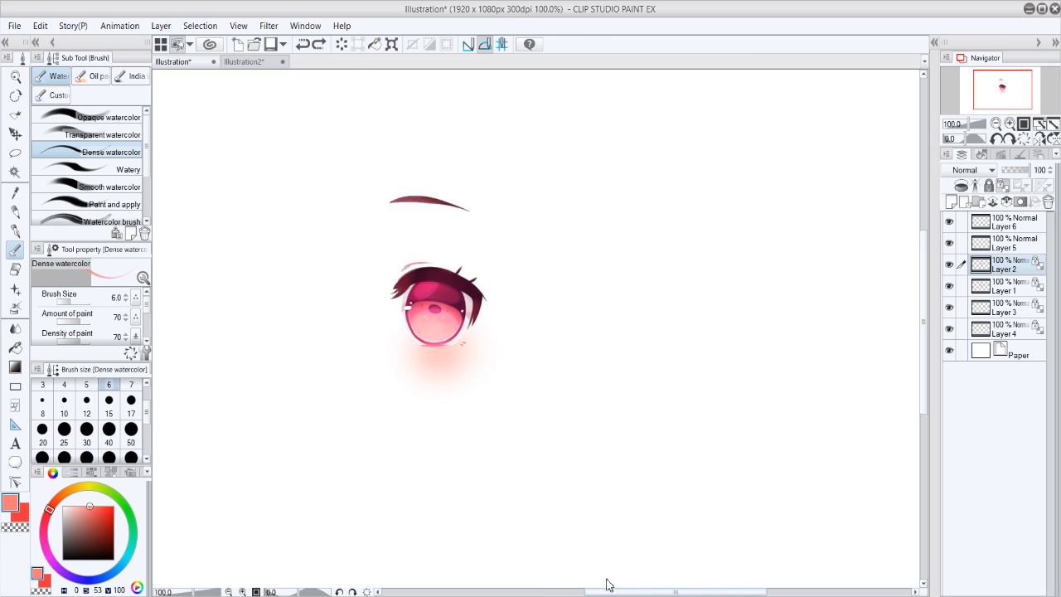
key("ctrl+0")
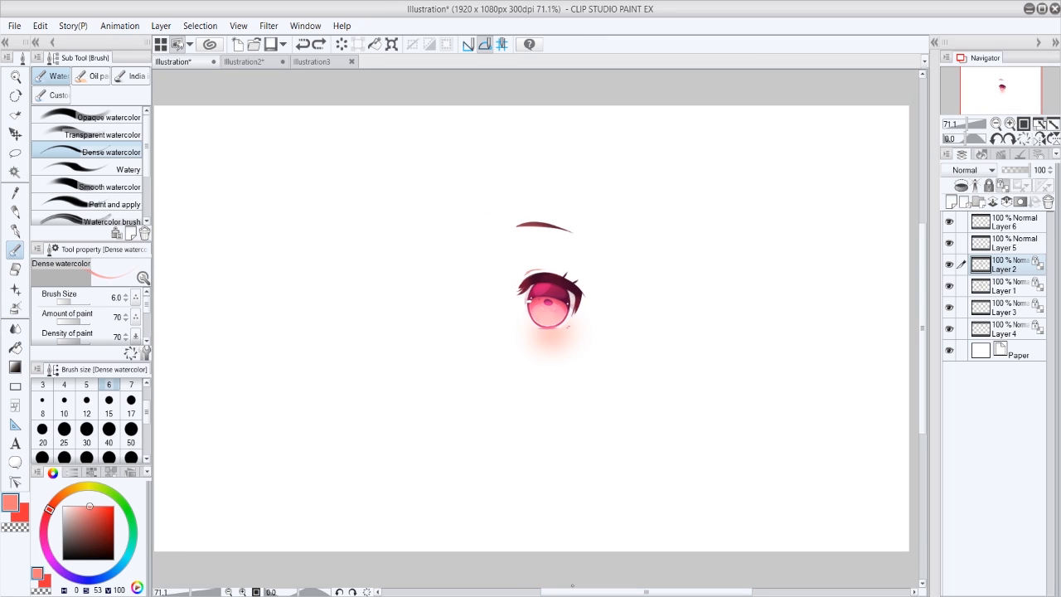
Examine the finished eye repeatedly at different zoom levels, from close up to very small
left_click(1010, 123)
left_click(1010, 124)
left_click(996, 124)
left_click(995, 124)
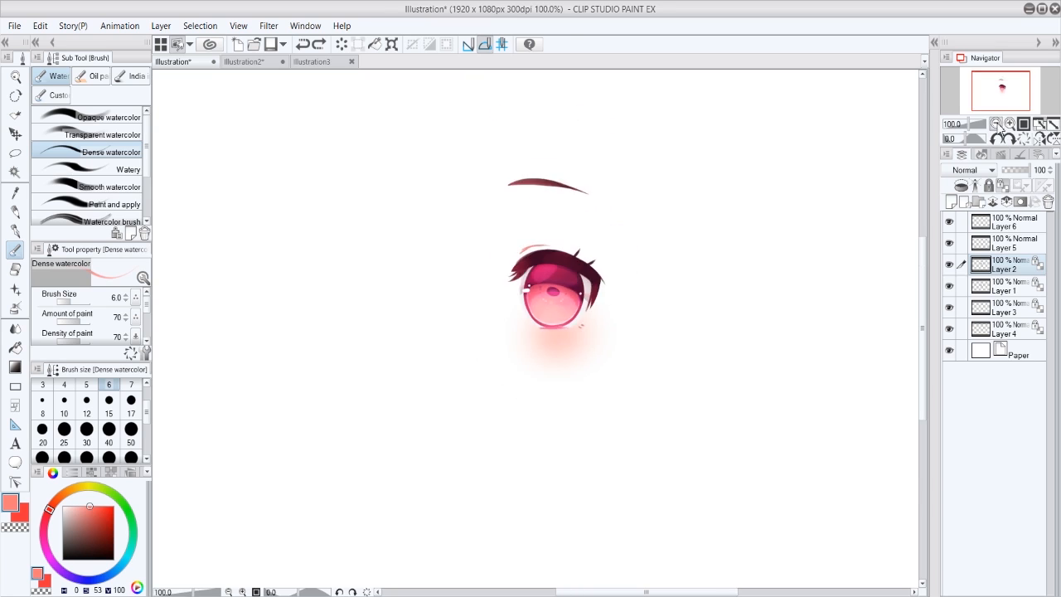
left_click(996, 125)
left_click(1010, 125)
left_click(1010, 124)
left_click(999, 125)
left_click(999, 126)
left_click(1010, 123)
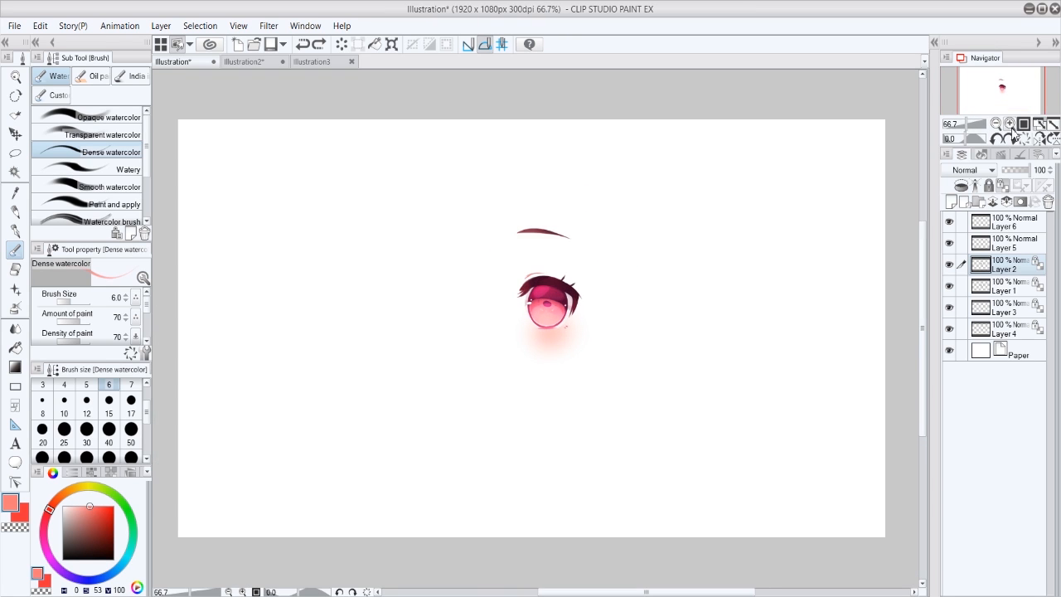
left_click(1010, 123)
left_click(1010, 123)
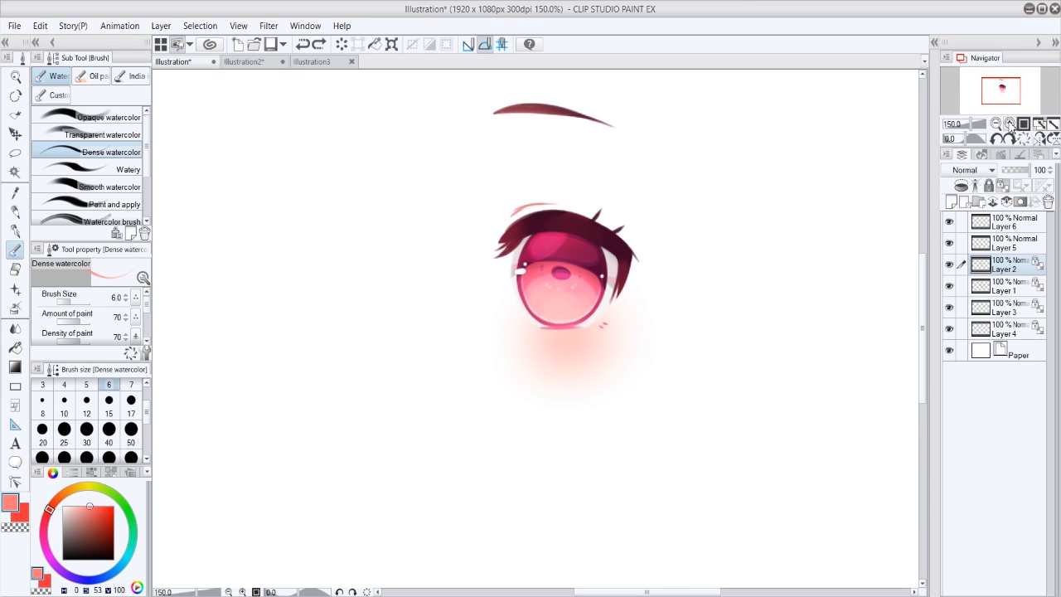
left_click(997, 125)
left_click(998, 125)
left_click(998, 125)
left_click(1010, 123)
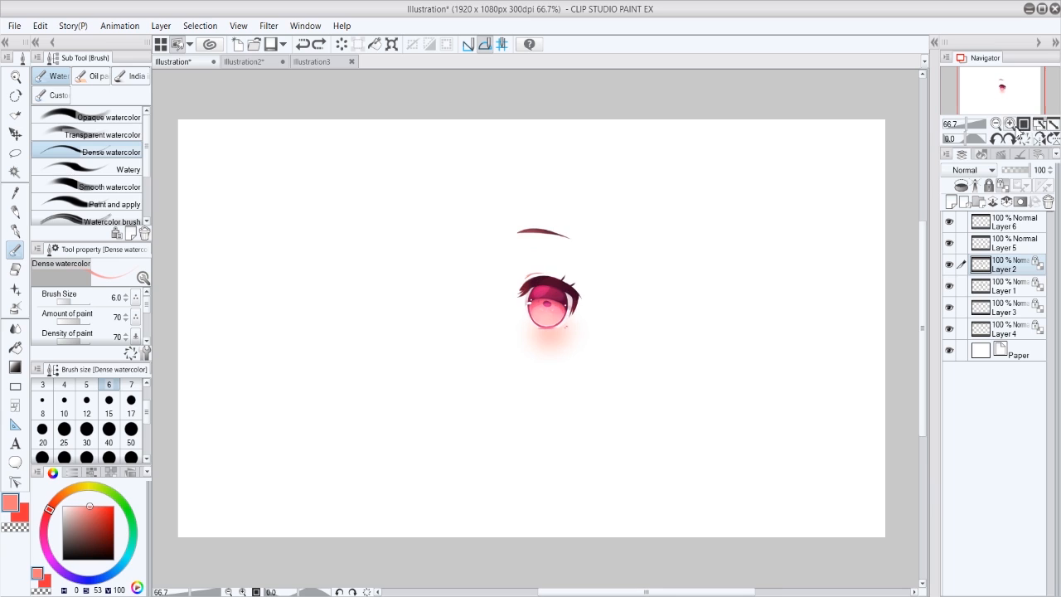
left_click(1011, 126)
left_click(997, 125)
left_click(998, 125)
left_click(1008, 124)
left_click(1007, 124)
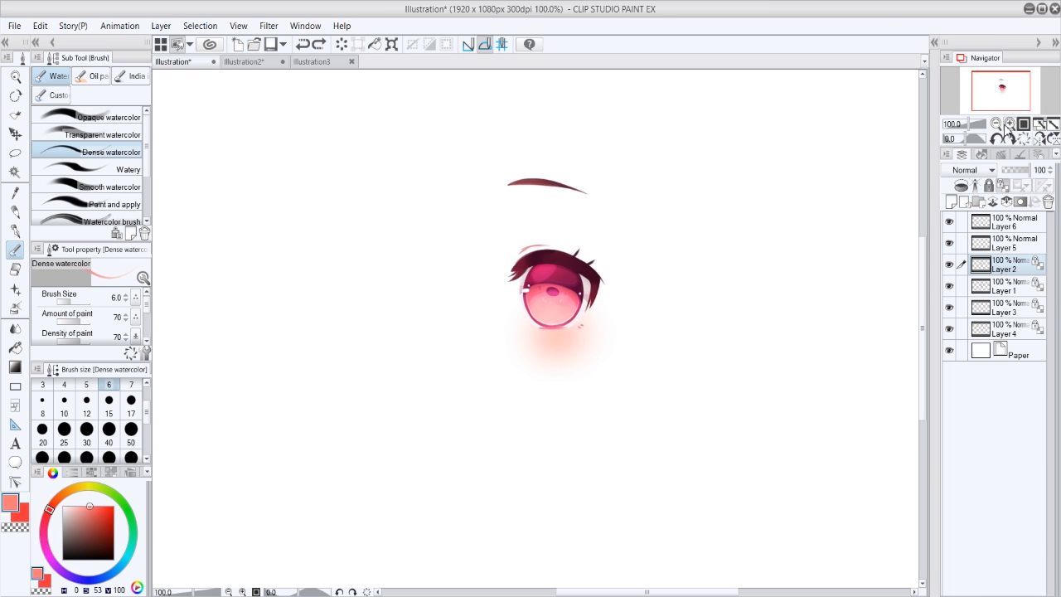
left_click(997, 124)
left_click(997, 124)
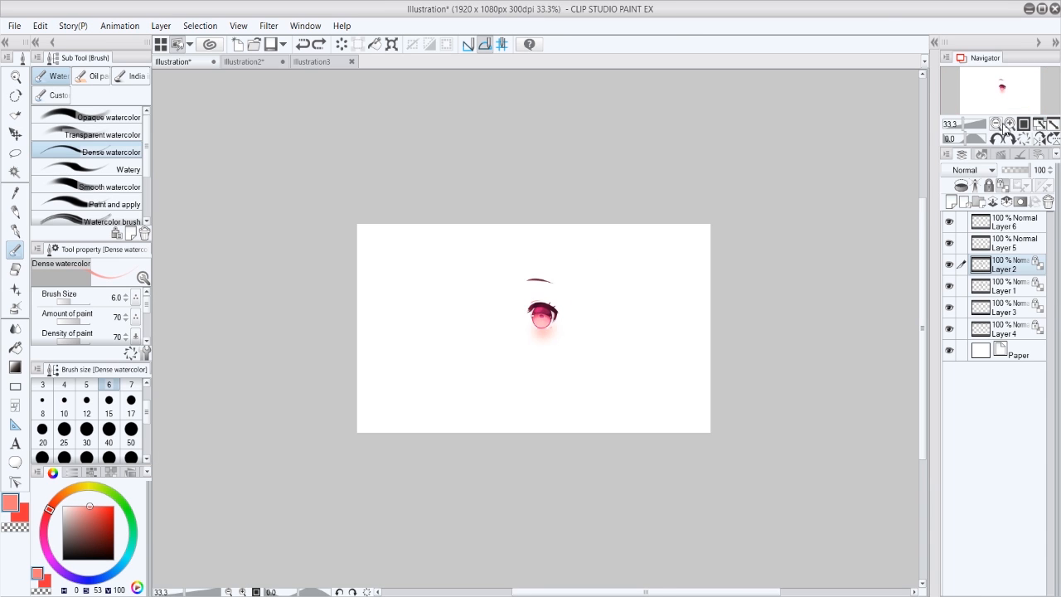
left_click(997, 125)
left_click(998, 124)
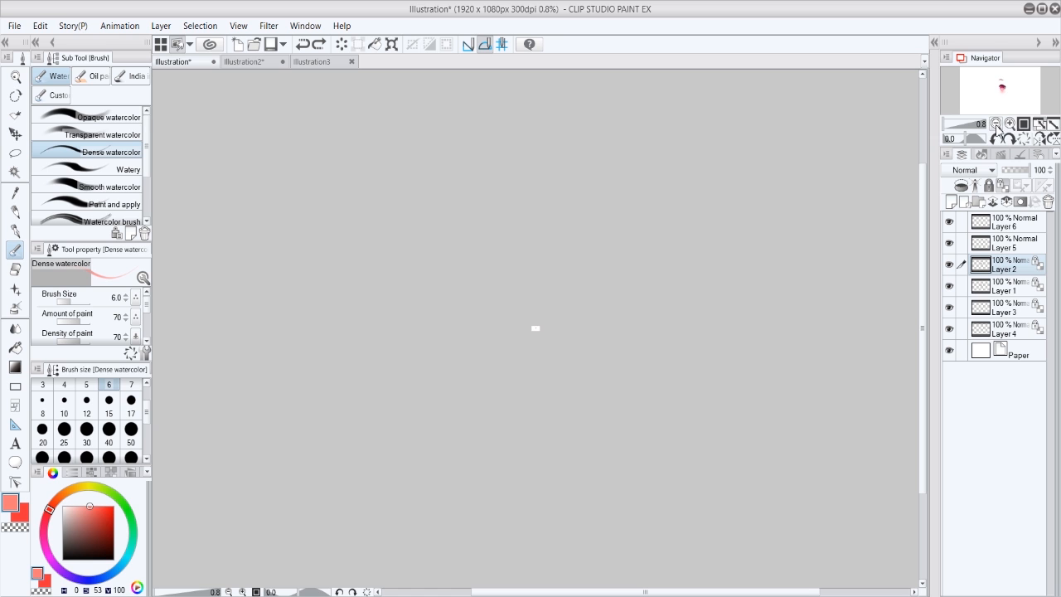